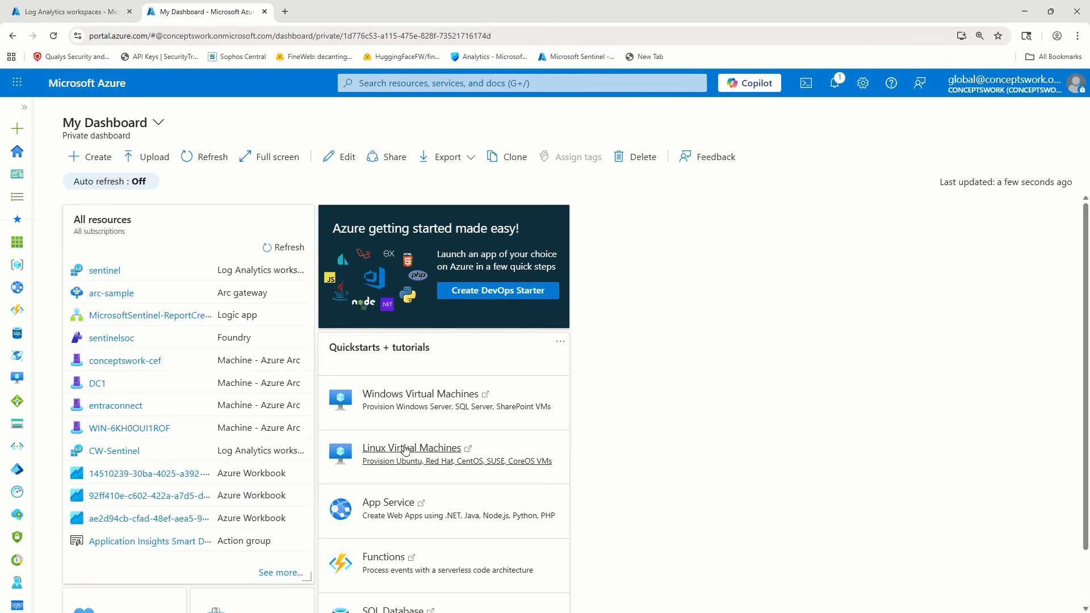
Search the portal for "Log" and open the list of Log Analytics workspaces.
click(400, 90)
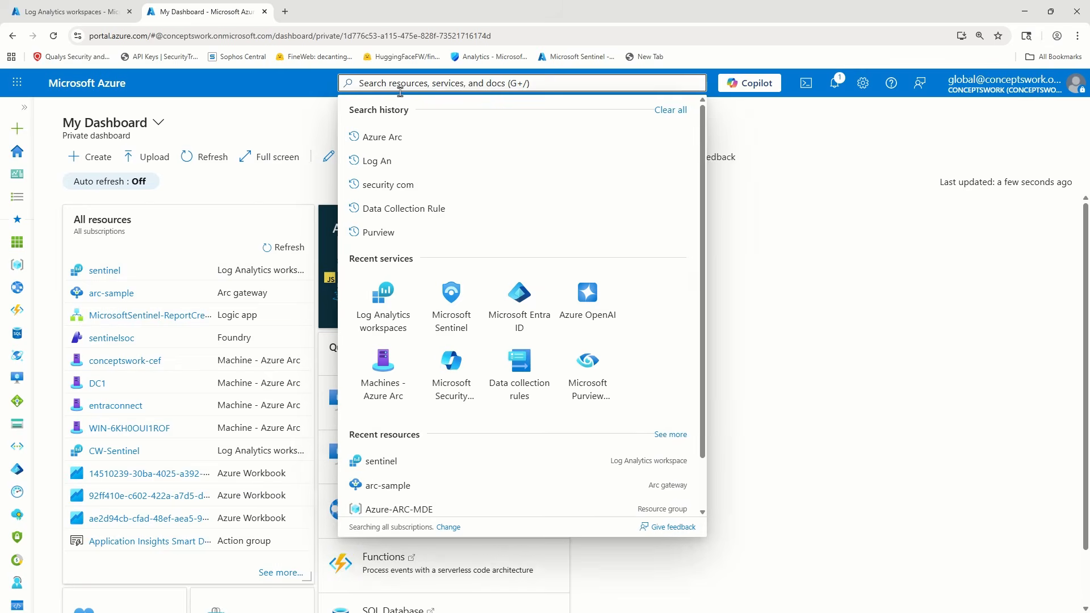
text(Log)
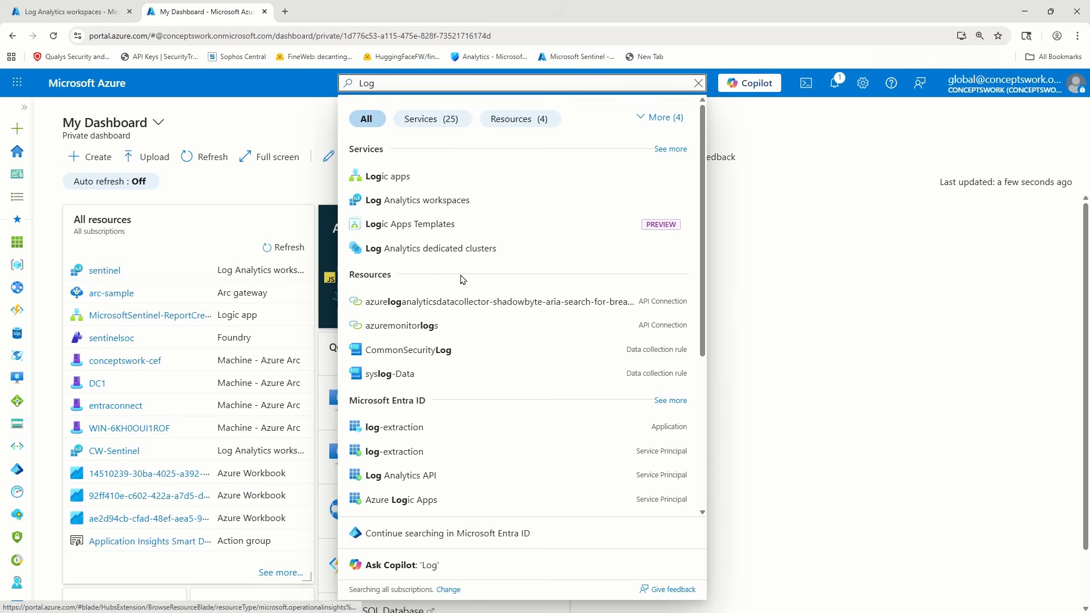
click(419, 202)
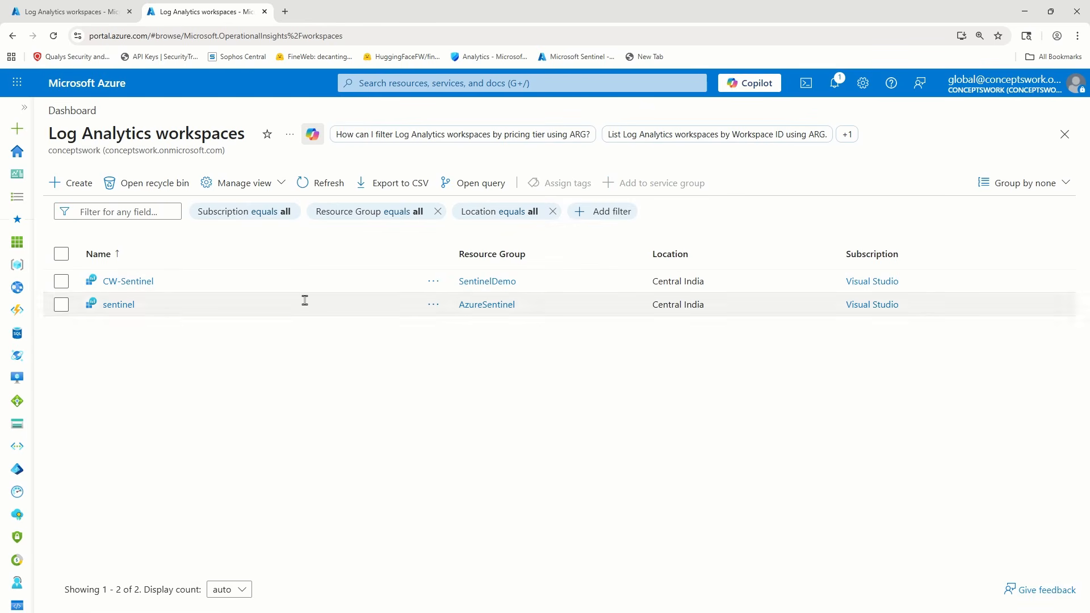
In the first browser tab, find Microsoft Sentinel and open the logs of the "sentinel" workspace.
click(77, 12)
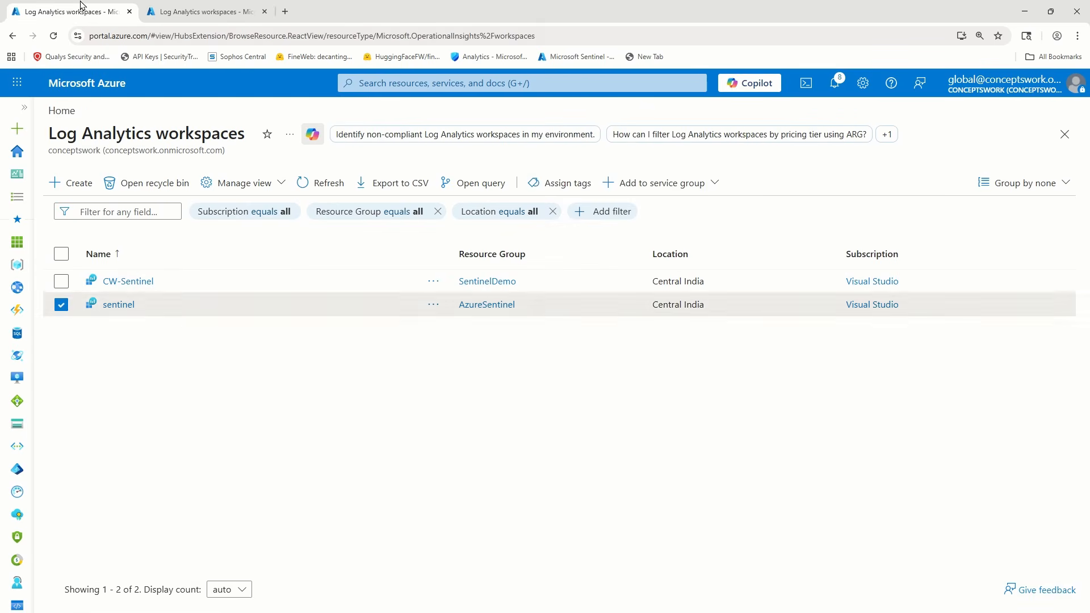
click(359, 84)
text(Microsoft Sentinel)
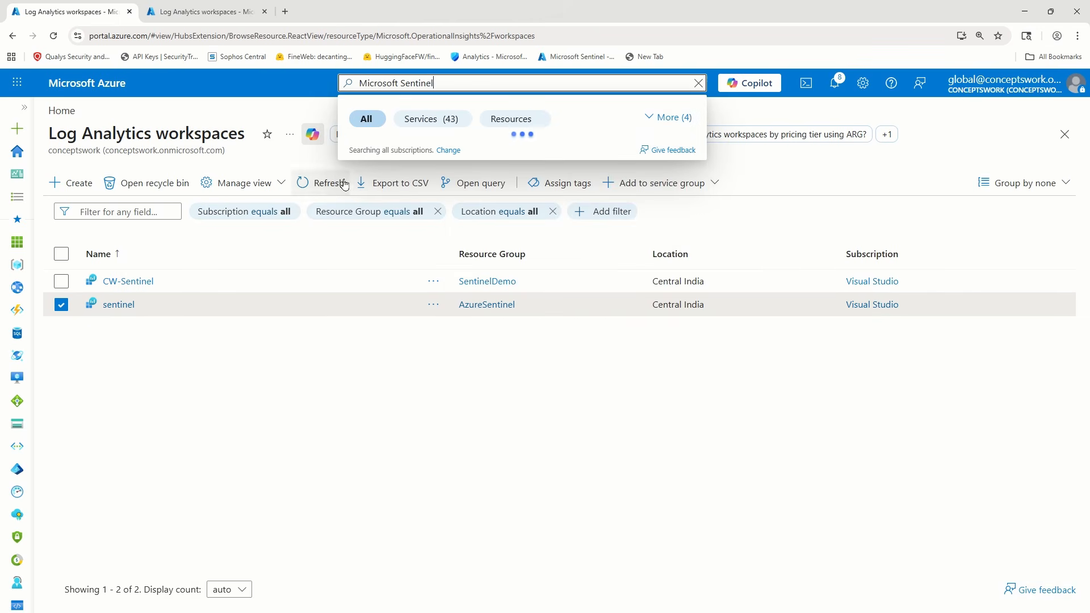
click(381, 175)
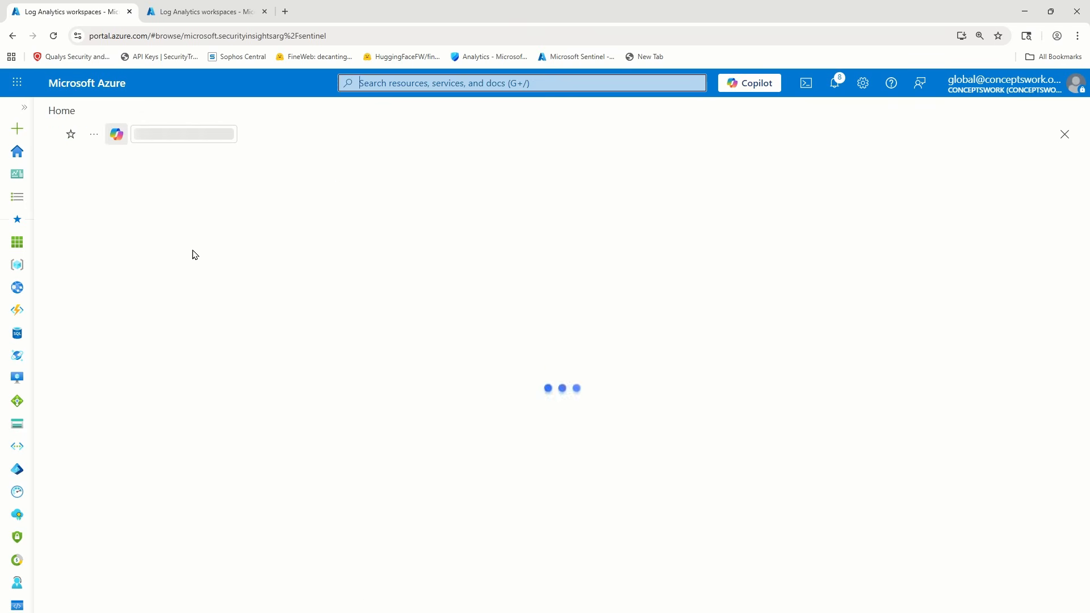
click(118, 307)
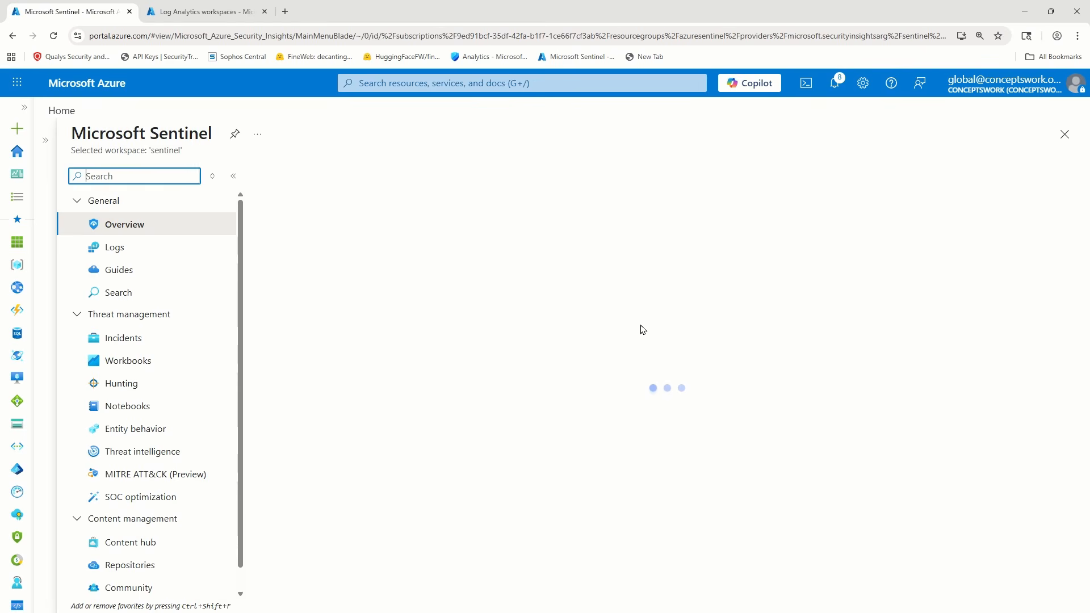
click(127, 250)
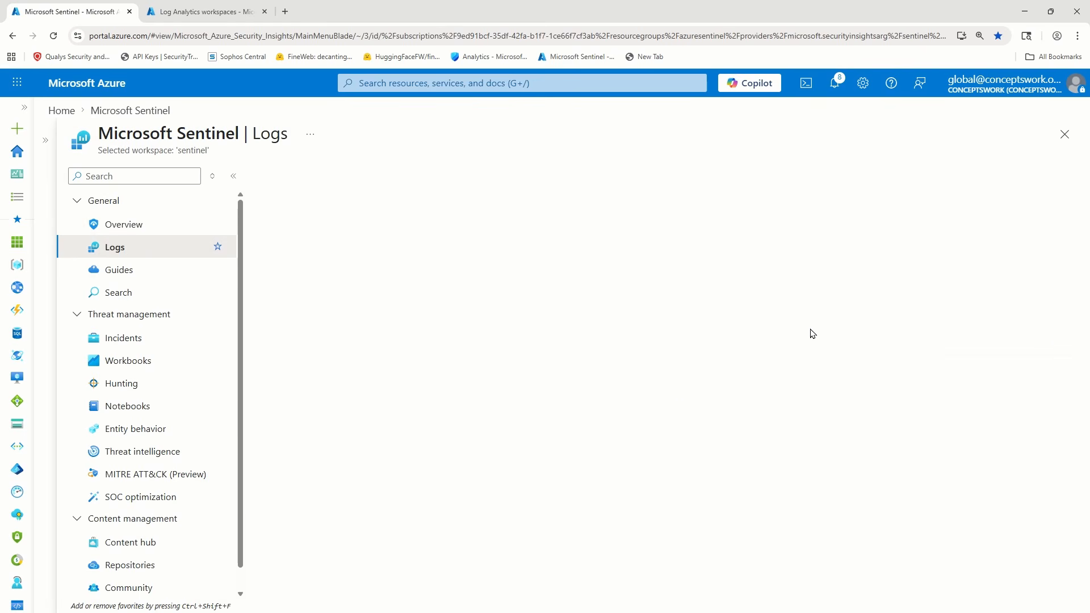
Collapse the side menu and replace the existing query with a new one on the SigninLogs table.
text(DeviceFileEvents | where isnotempty(InitiatingProcessFileName) | make-series TotalCount = count() default = 0 on TimeGenerated from ago(28d) to now() step 1d by DeviceName,InitiatingProcessFileName | extend (anomalies,score,baseline) = series_decompose_anomalies(TotalCount,1.5,7,'linefit') | where DeviceName == "windows11-client" | where InitiatingProcessFileName == "sdxhelper.exe" | mv-expand TimeGenerated,TotalCount,anomalies,score,baseline | where anomalies ==1)
click(234, 176)
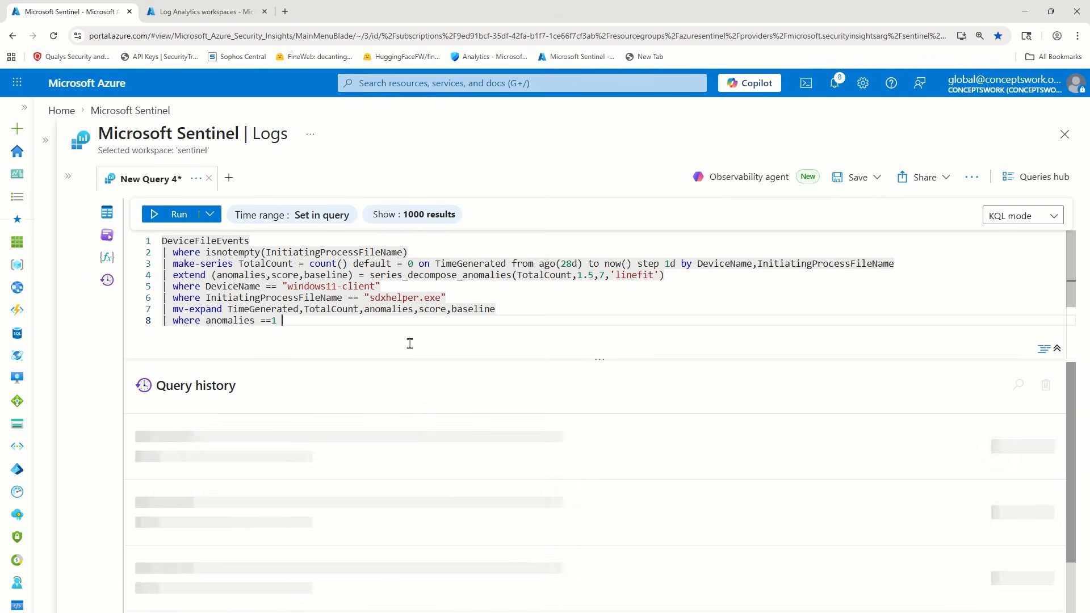
drag(410, 343, 136, 231)
key(BackSpace)
text(Sig)
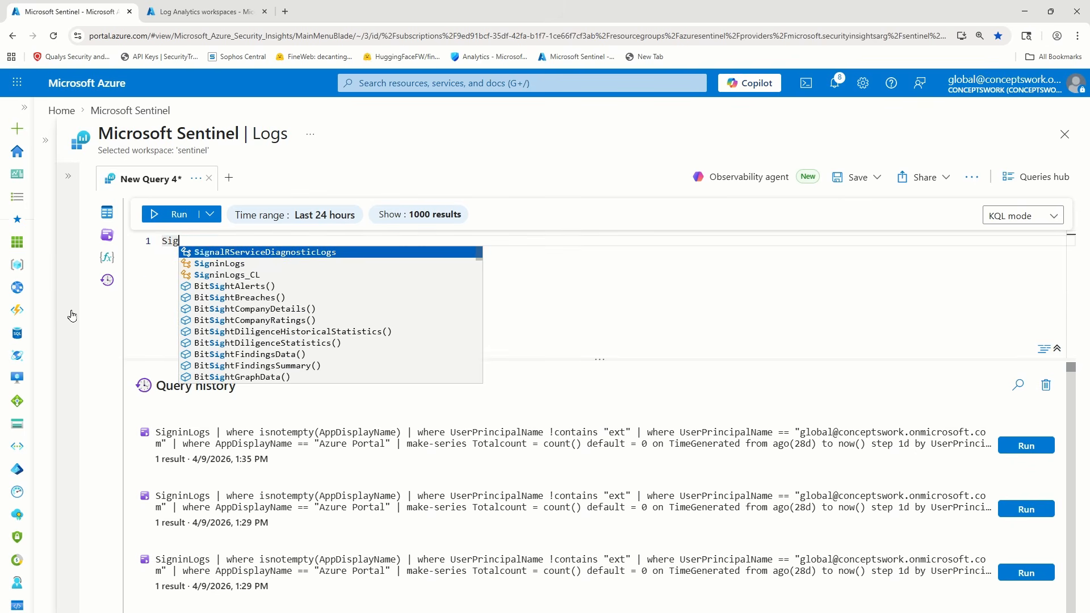
key(Down)
key(Return)
key(Return)
Filter the sign-in query to the last 30 days with "where TimeGenerated >= ago(30d)".
text(| whe)
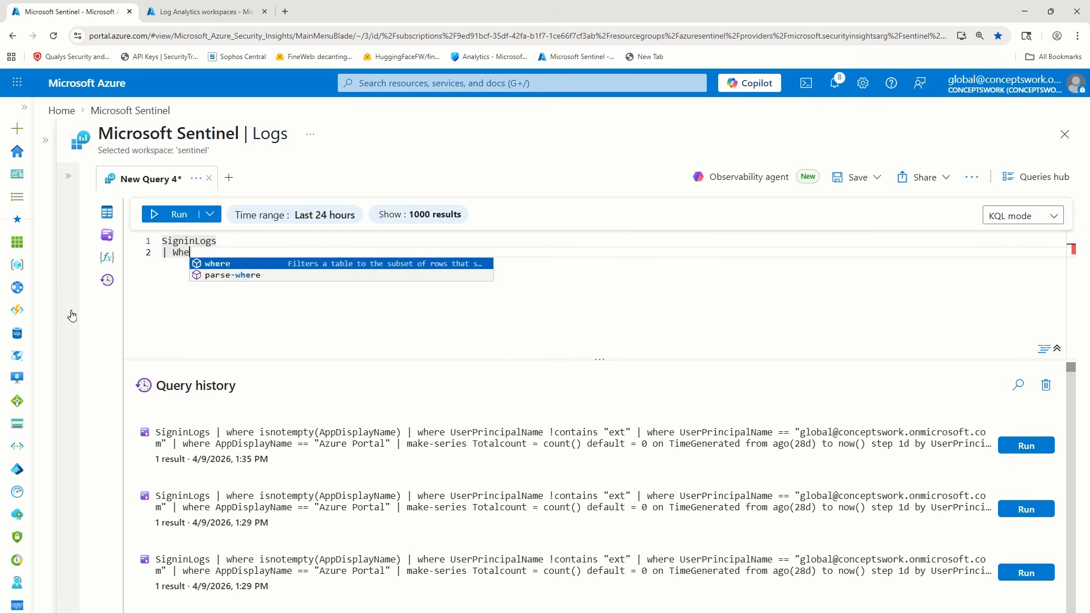
text(re w)
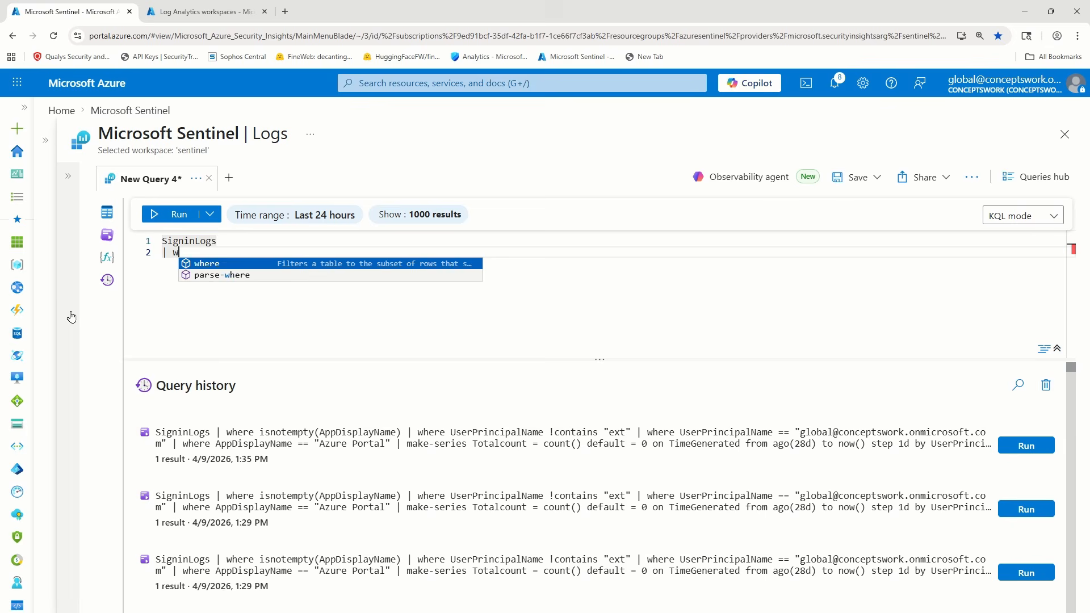
text(here TimeGenerated >=)
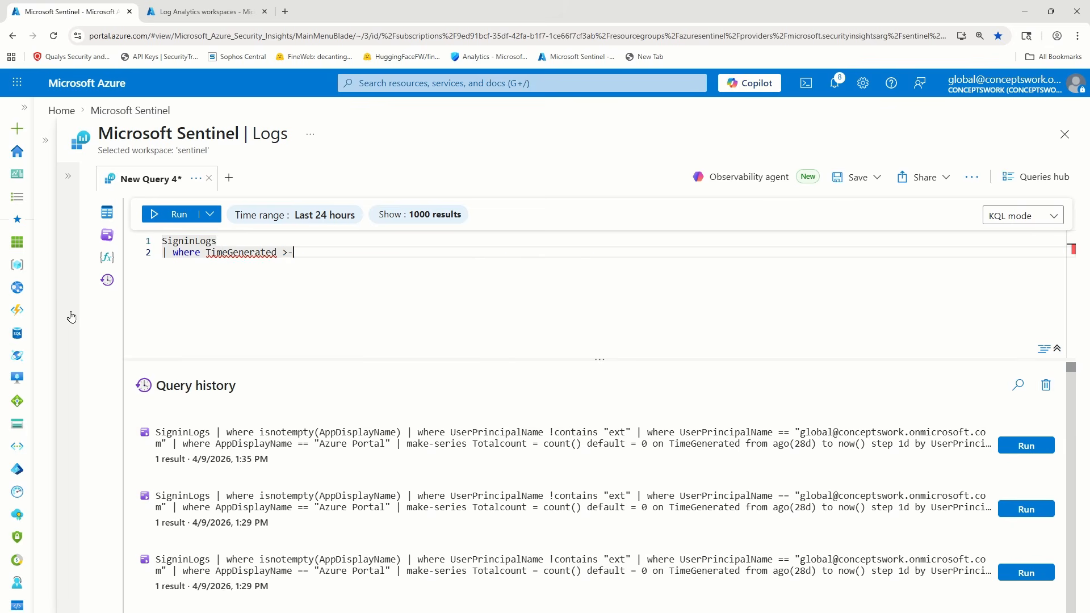
text( ago)
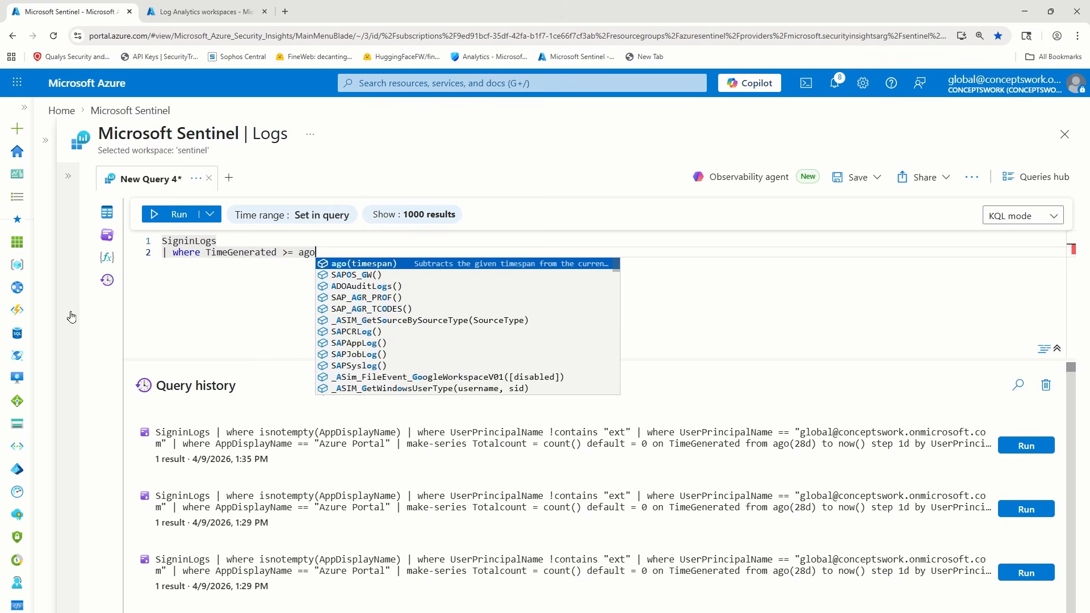
text((30d)
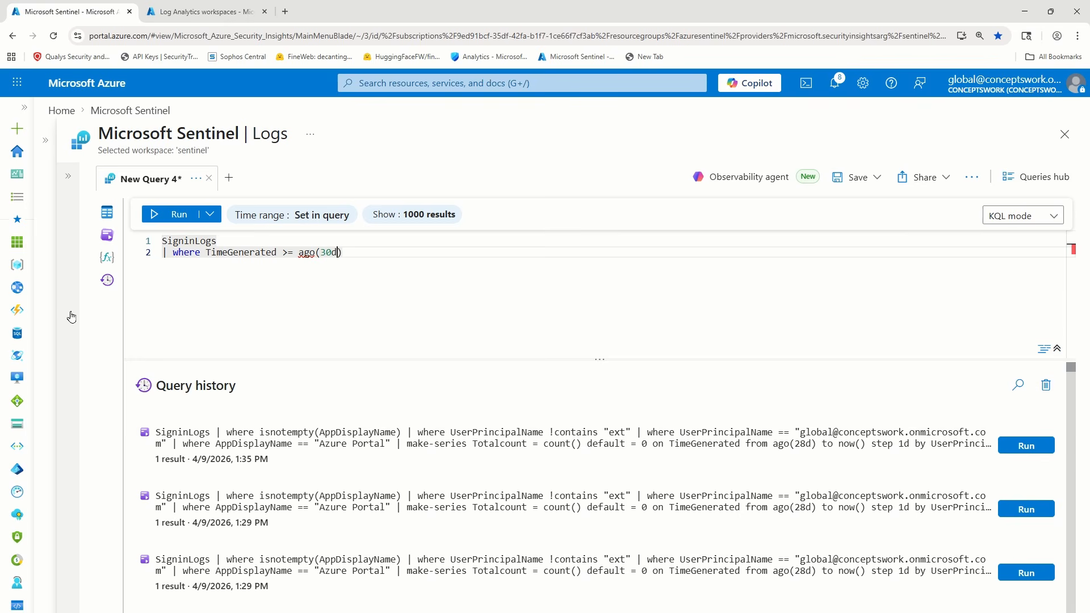
key(End)
Add a summarize line to the query that counts the sign-ins by UserPrincipalName.
key(Return)
text(| summarize cou)
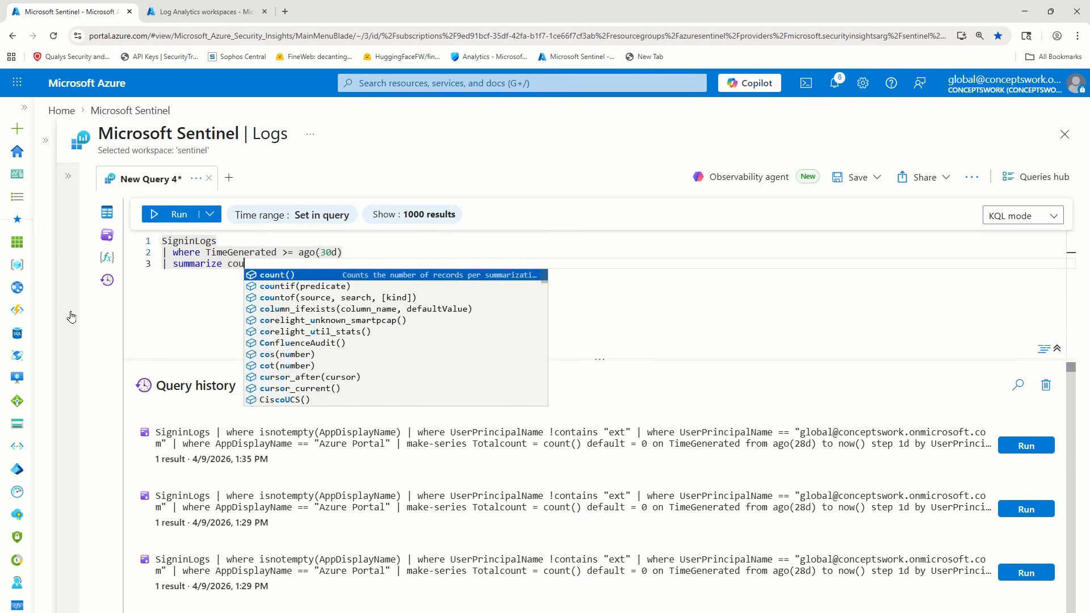
key(Tab)
text(by user)
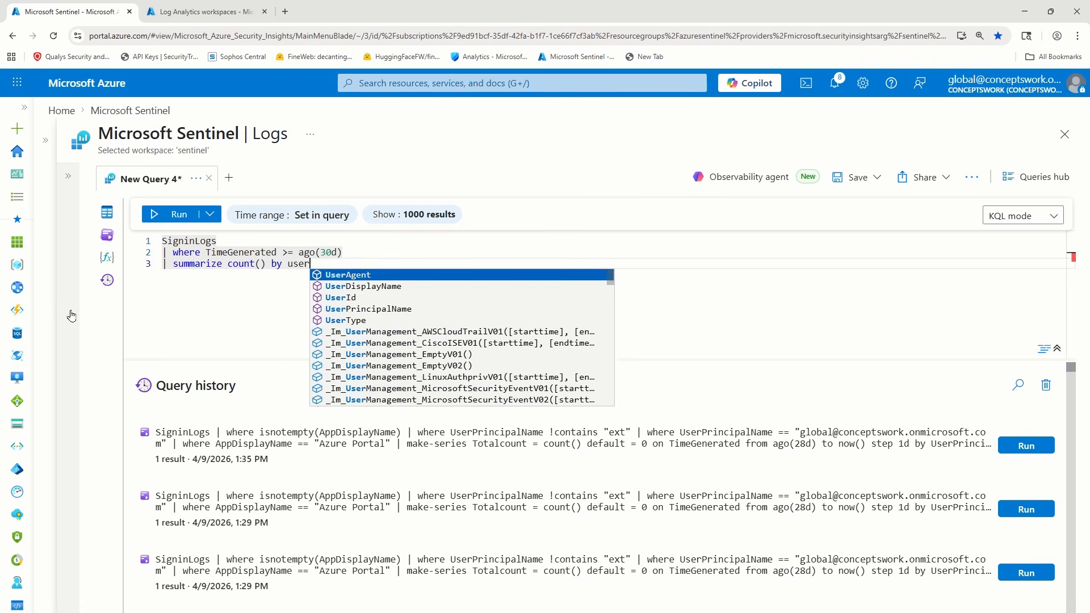
key(Down)
key(Down)
key(Down)
key(Tab)
Add AppDisplayName to the summarize grouping, run the query and look through the results.
text(,)
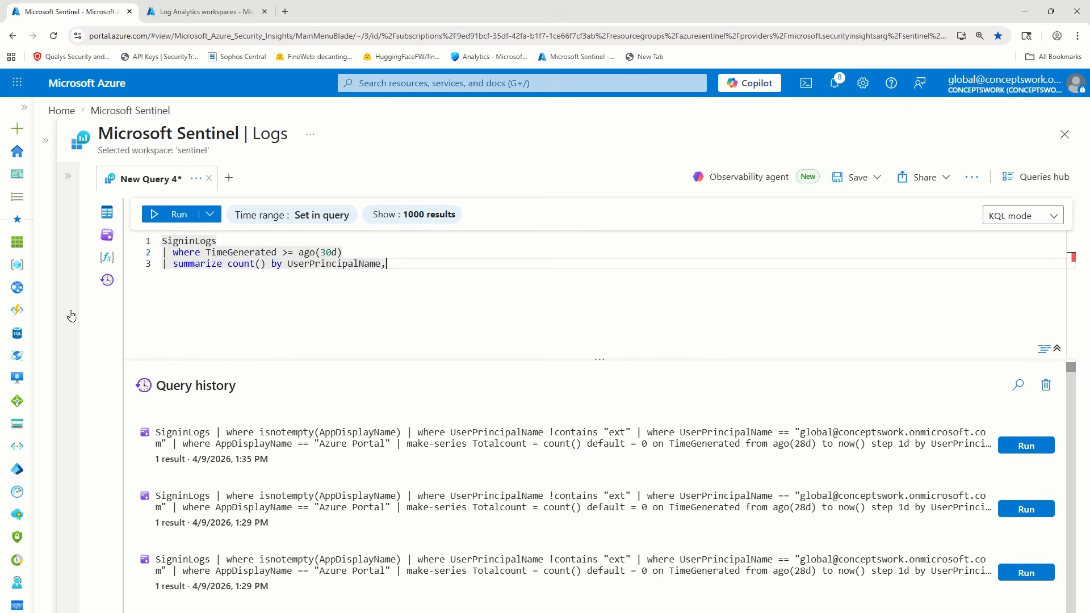
text(app)
key(Tab)
key(shift+Return)
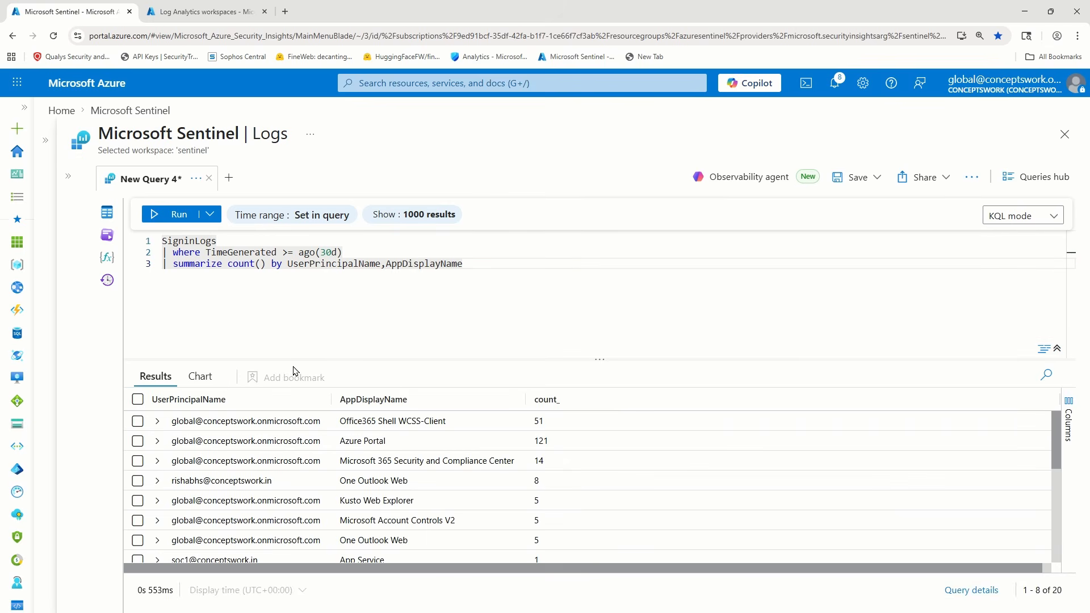
scroll(561, 476, down, 5)
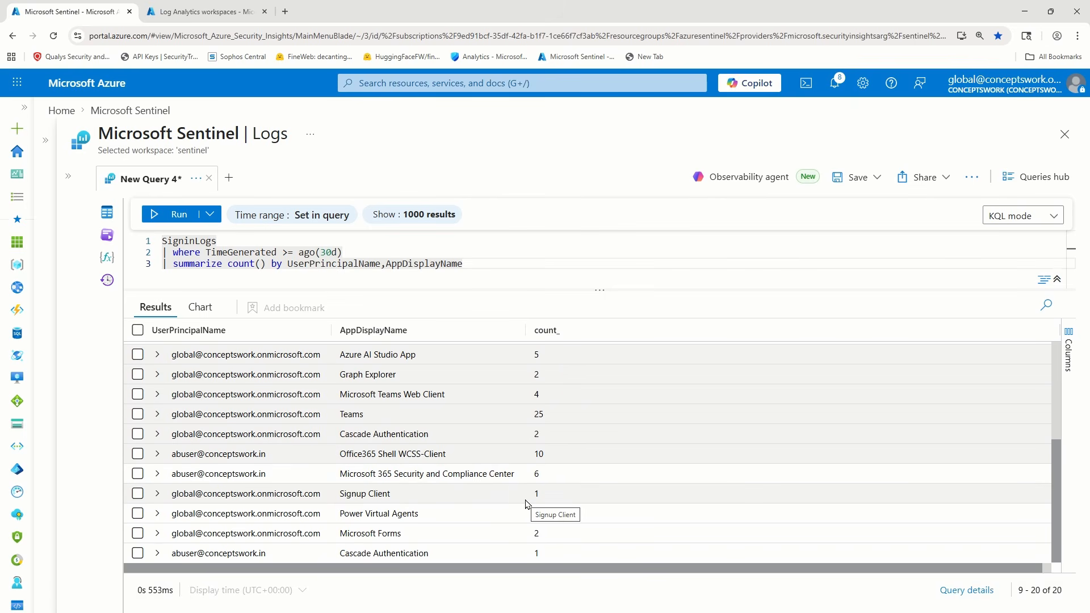
scroll(526, 503, up, 1)
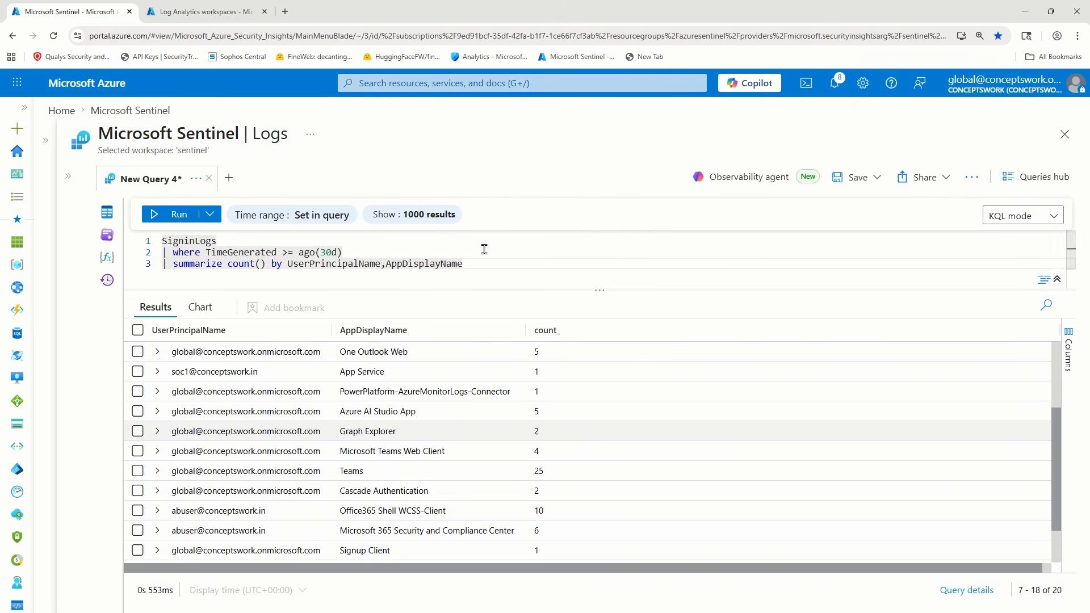
Append "render areachart" to the query and run it to plot the sign-in counts.
click(484, 261)
key(Return)
text(| render)
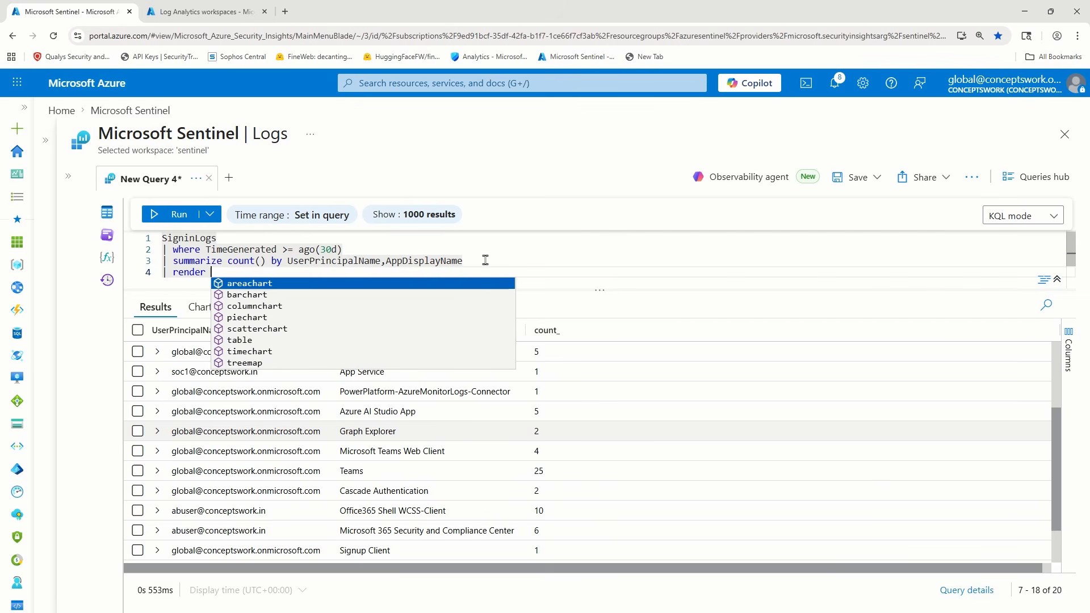
key(Return)
key(shift+Return)
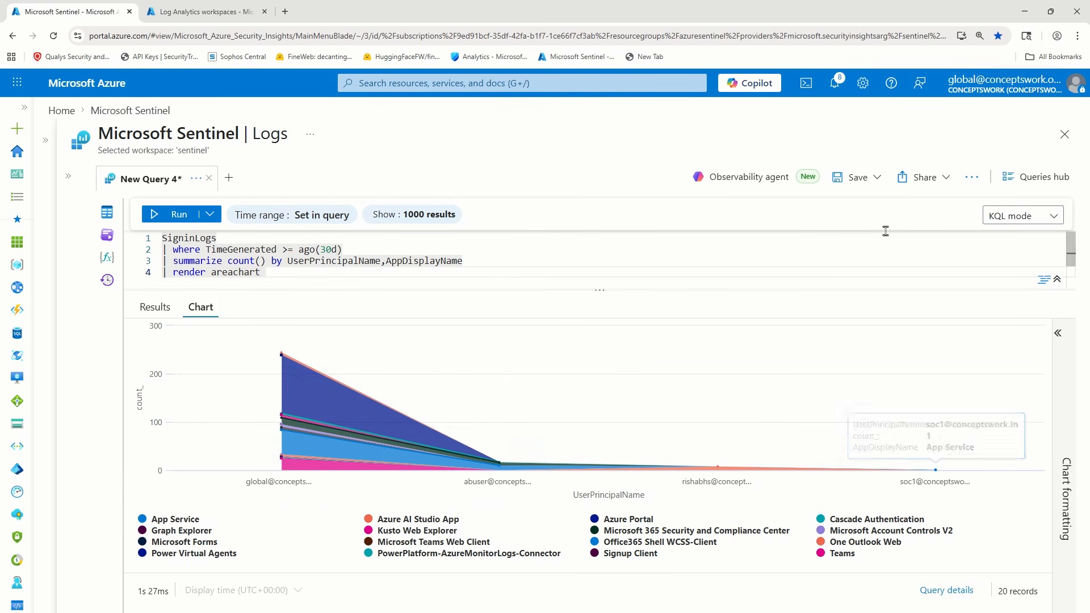
Pin the area chart to a new shared Azure dashboard named User-Sigin-Attempts, with resource group location East US.
click(883, 180)
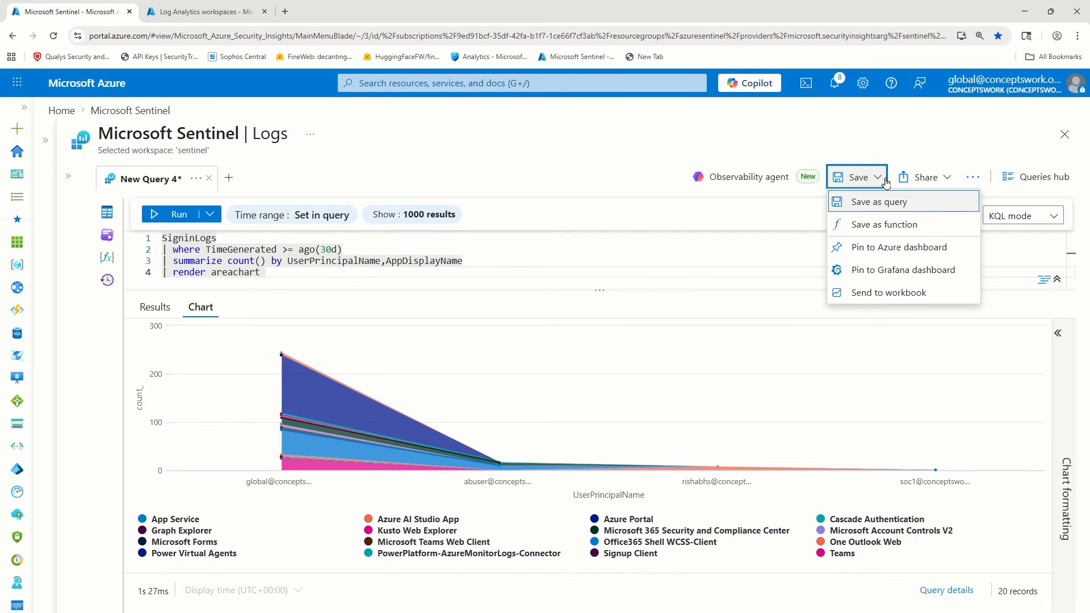
click(906, 254)
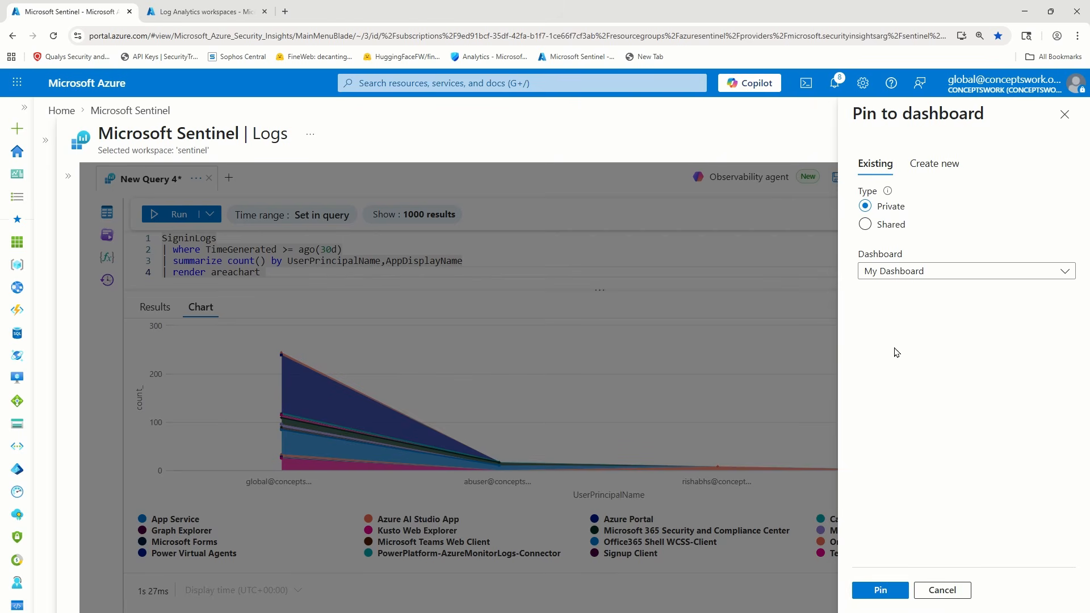
click(933, 165)
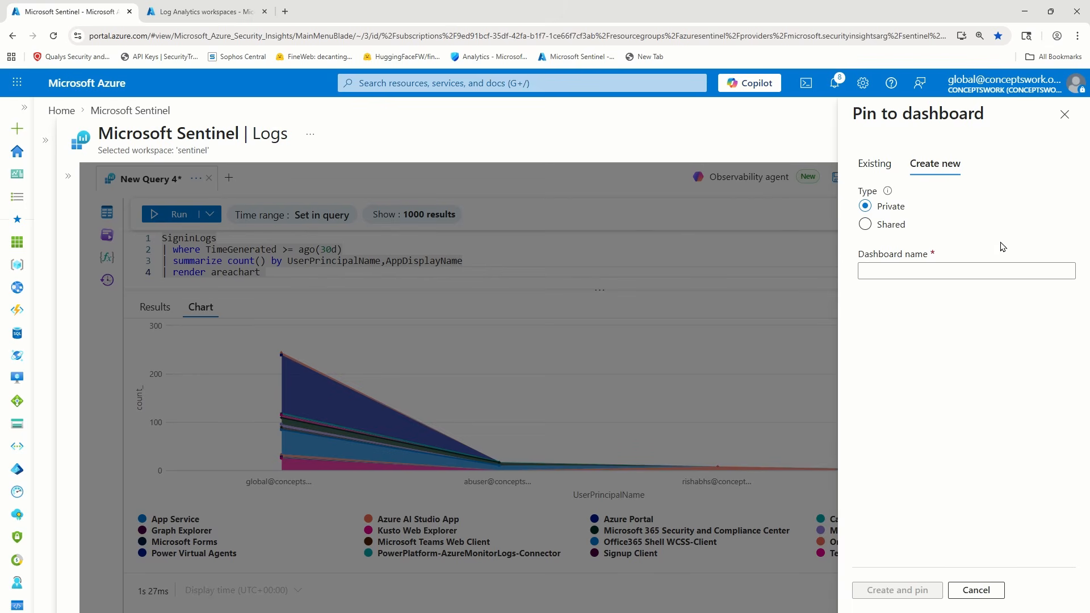
click(884, 225)
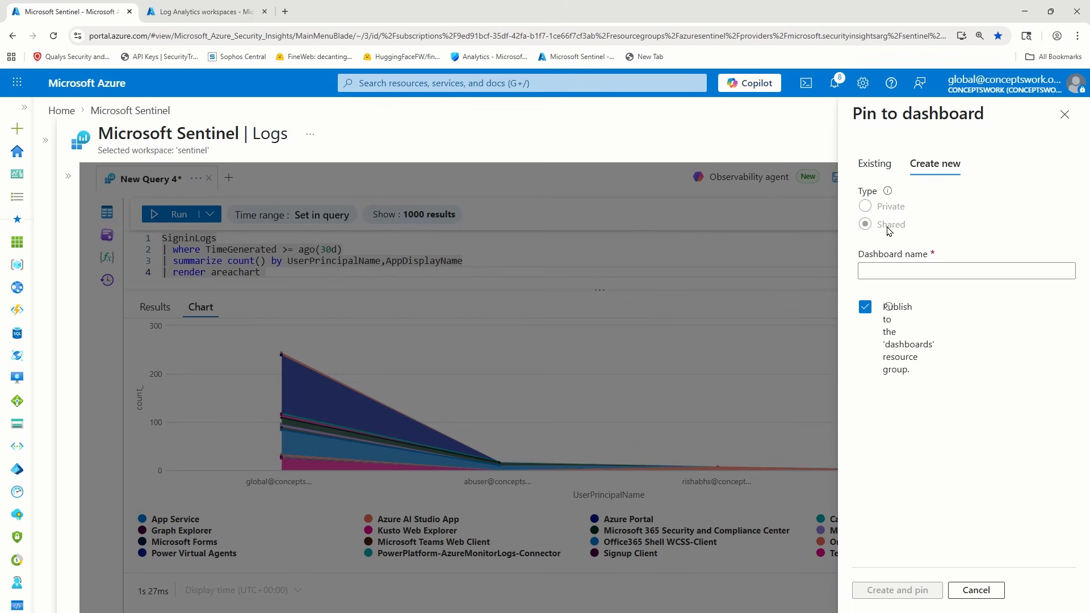
click(911, 264)
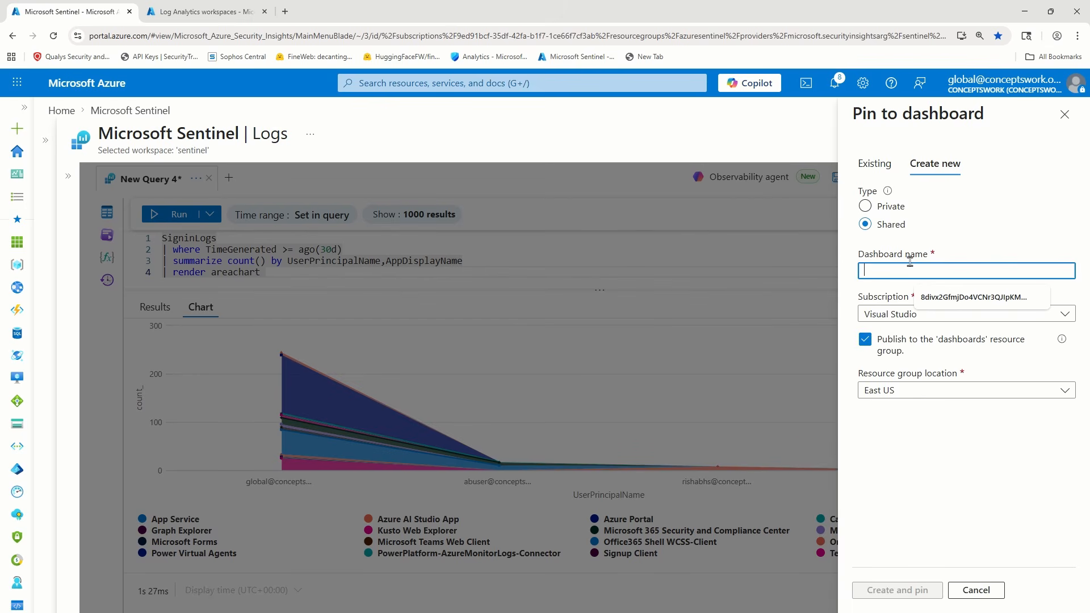
text(User-Sigin-Attempts)
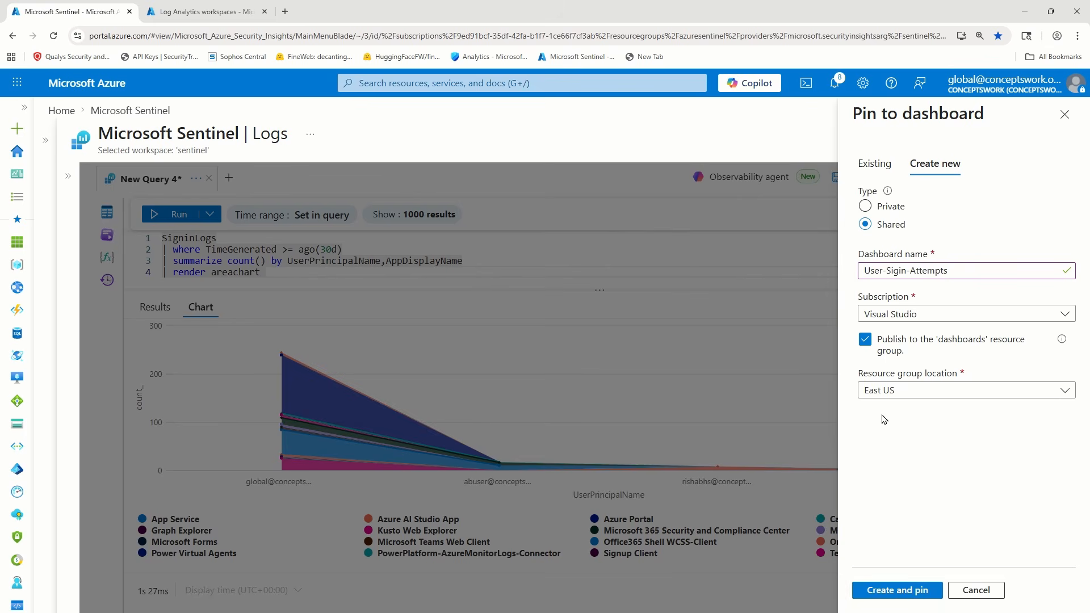
click(905, 392)
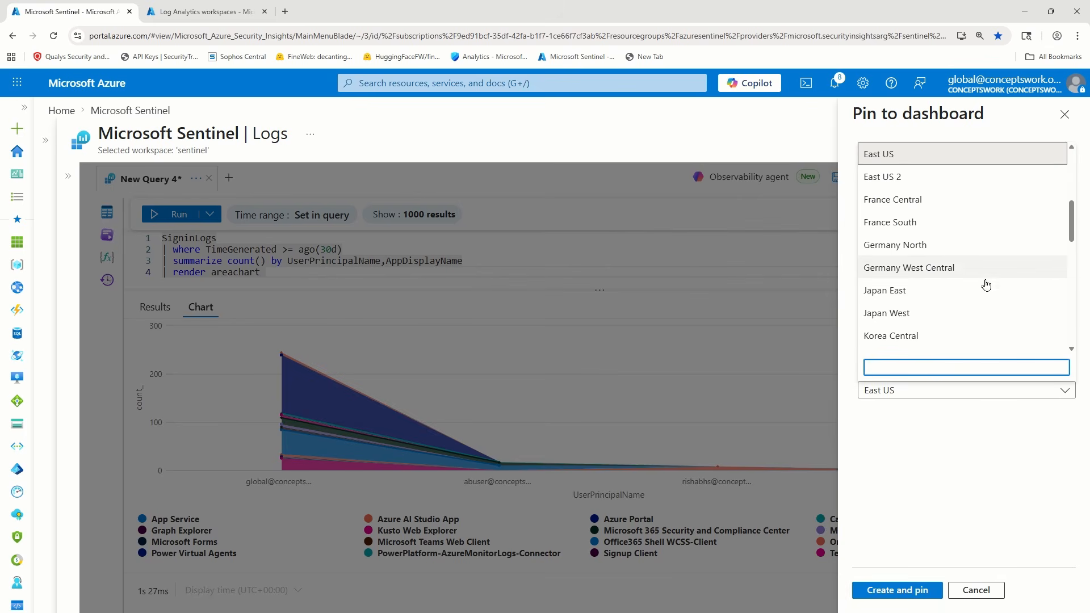
click(954, 155)
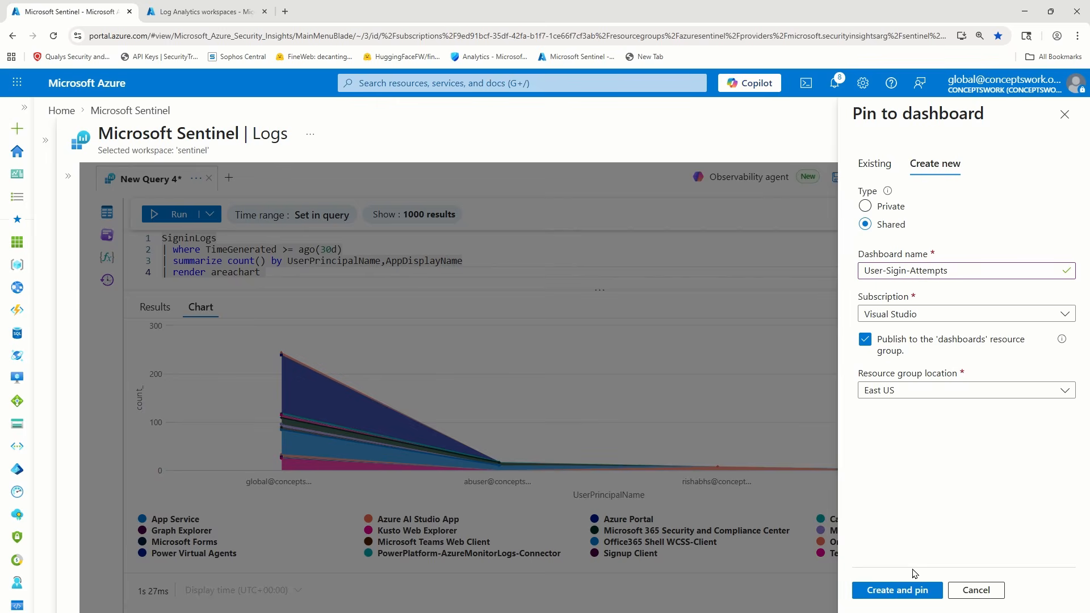
click(899, 594)
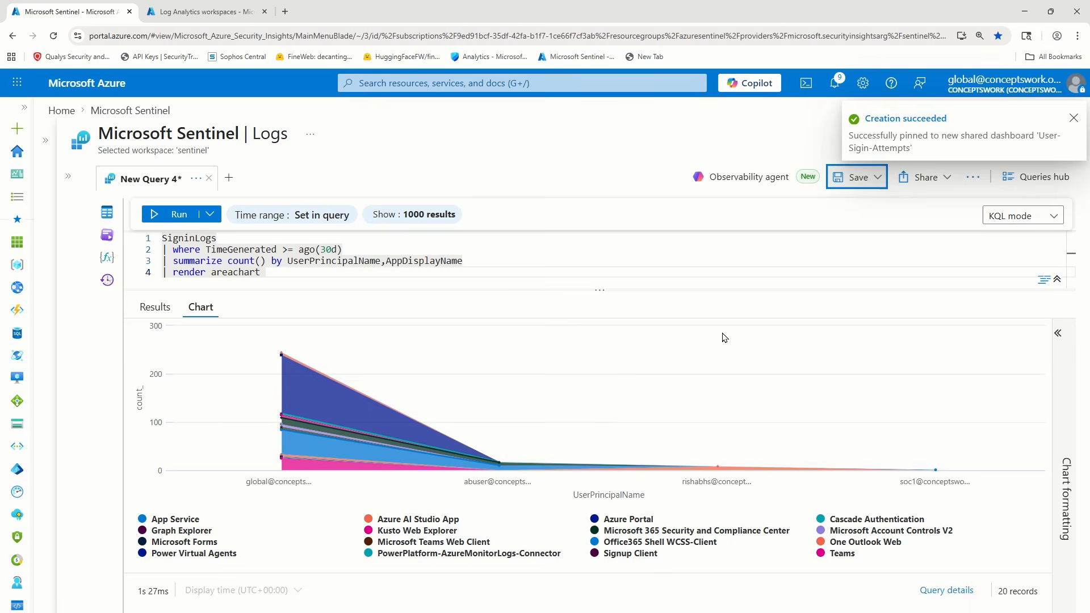
Open the Azure portal home page at portal.azure.com in a new browser tab.
click(285, 11)
text(portal.az)
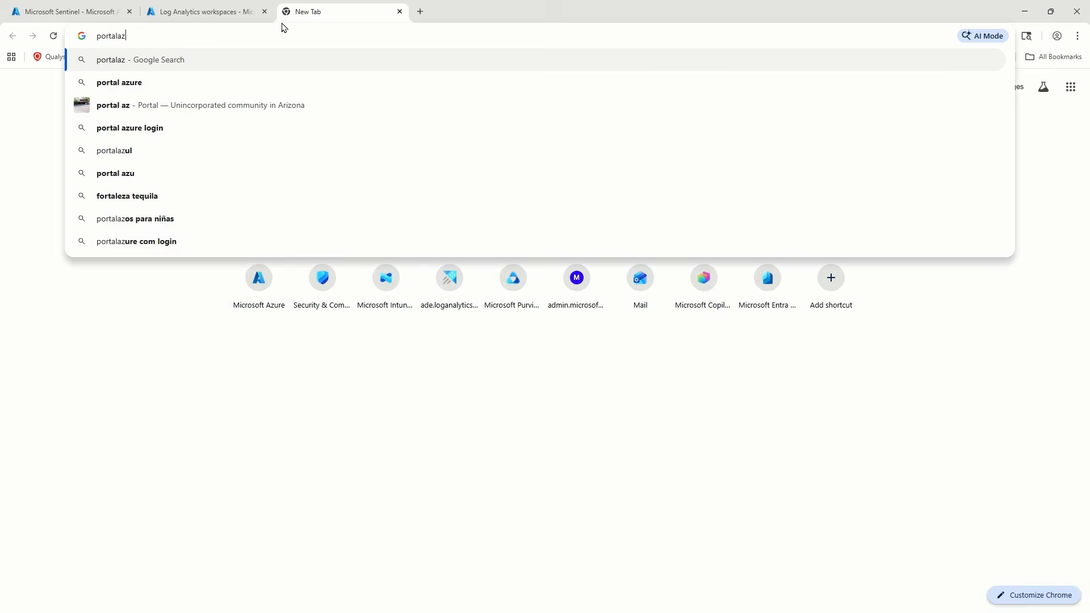
key(BackSpace)
key(BackSpace)
text(.azure.com)
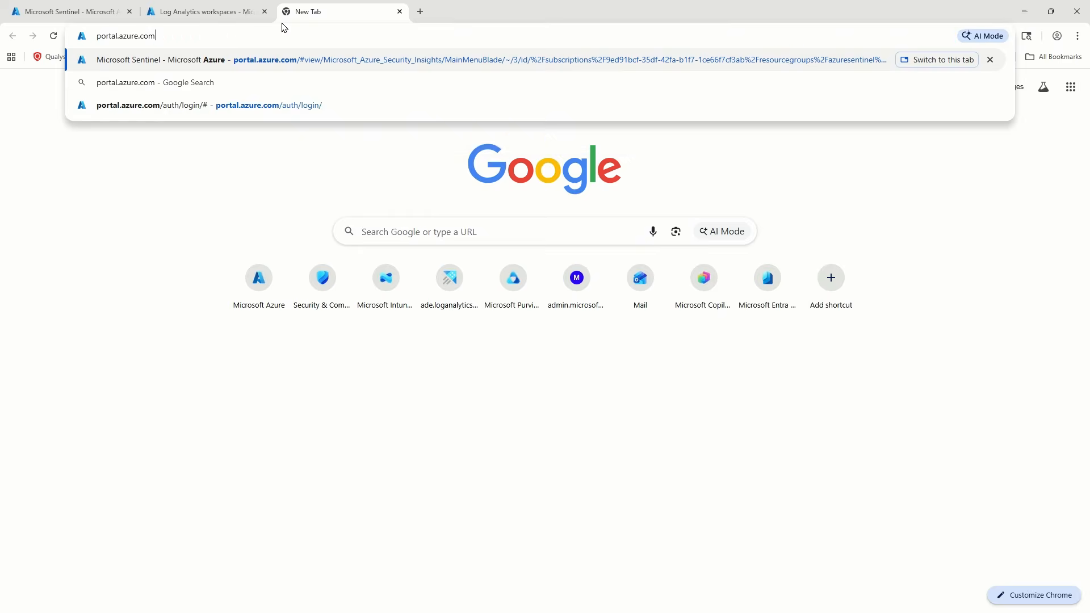
key(Return)
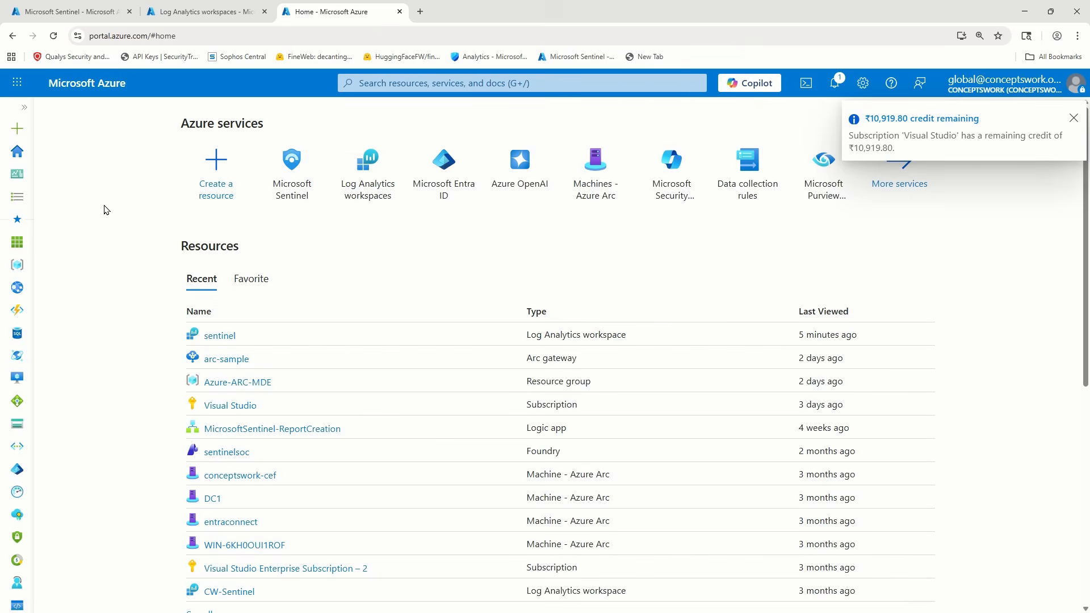
Open the shared User-Sigin-Attempts dashboard, enlarge its Analytics tile to nearly the full page width and save the layout.
click(17, 174)
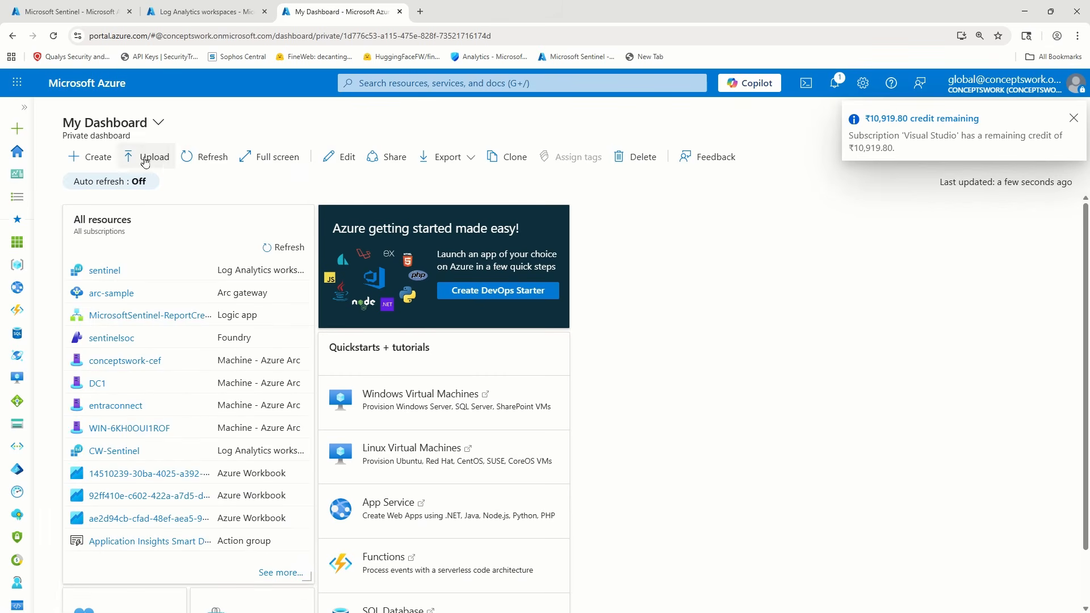
click(158, 122)
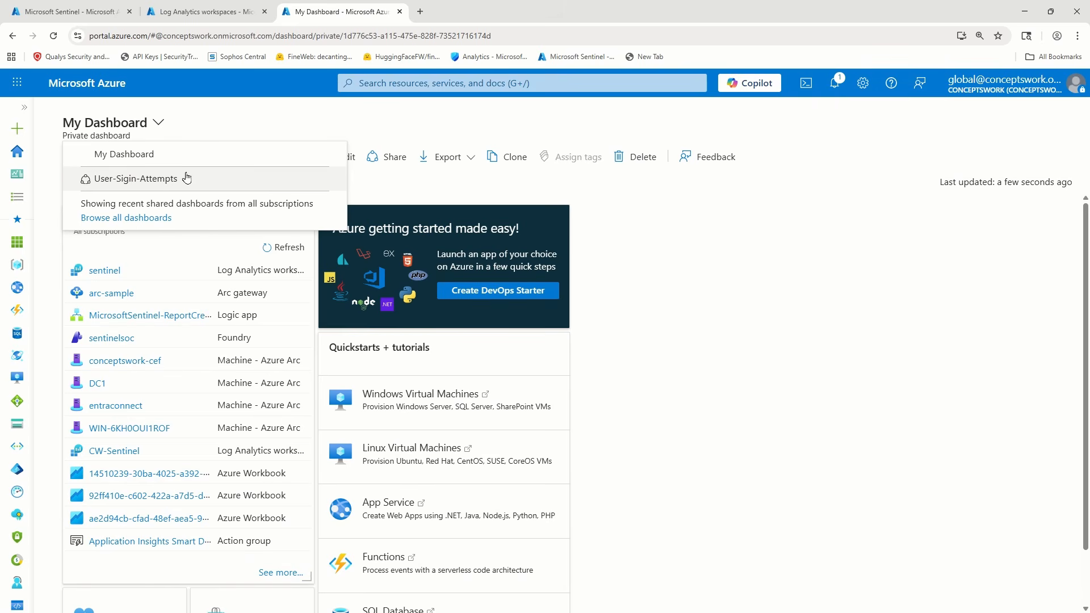
click(247, 181)
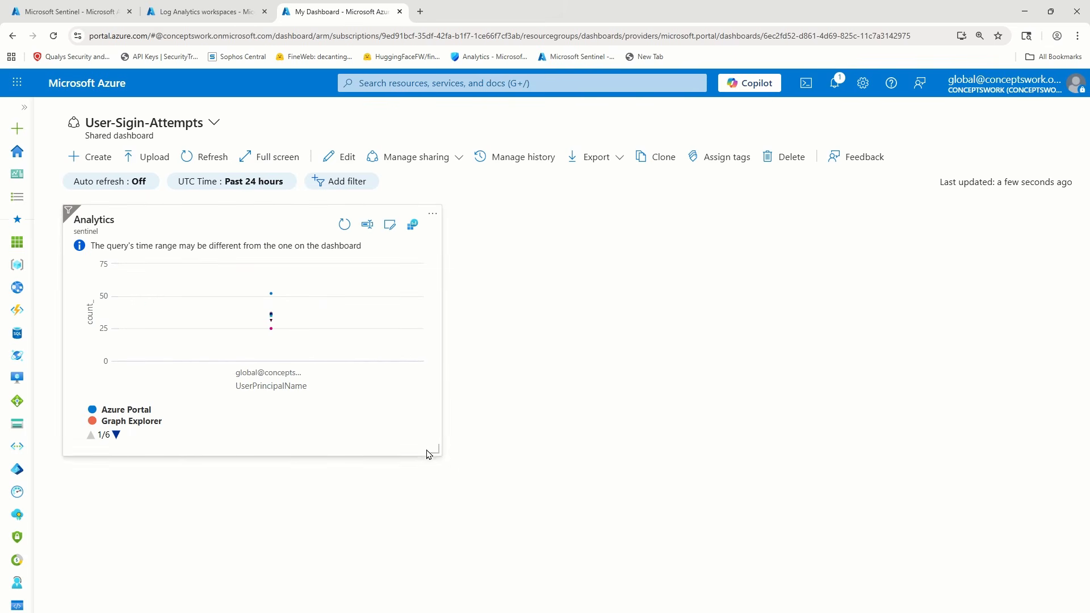
drag(428, 454, 1036, 507)
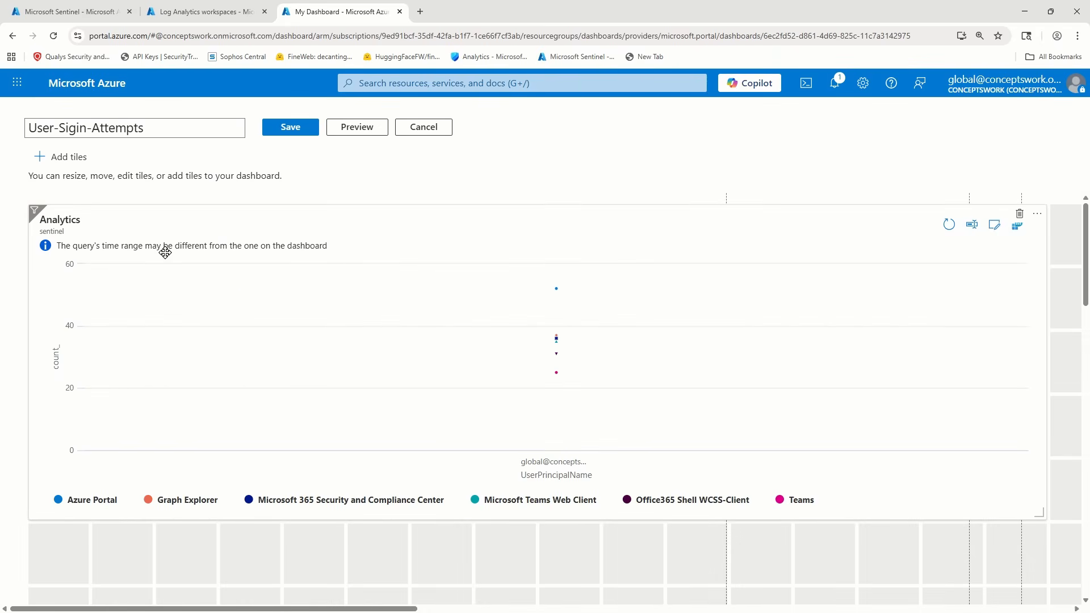
click(291, 128)
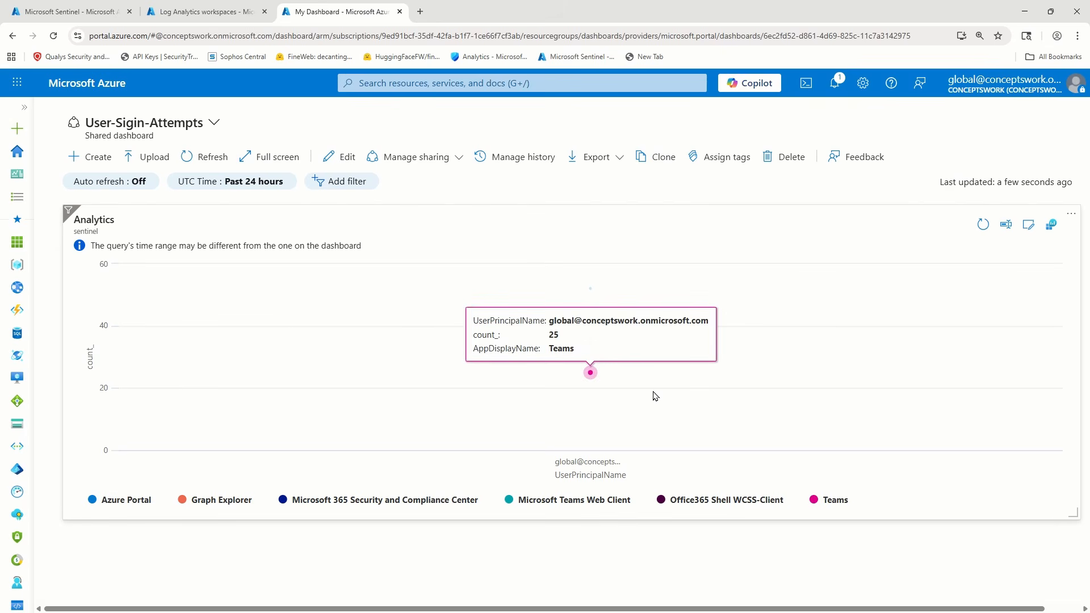
Set the chart tile's title to User-Signin-Attempts and its subtitle to Microsoft Entra ID, and save the dashboard.
click(1072, 214)
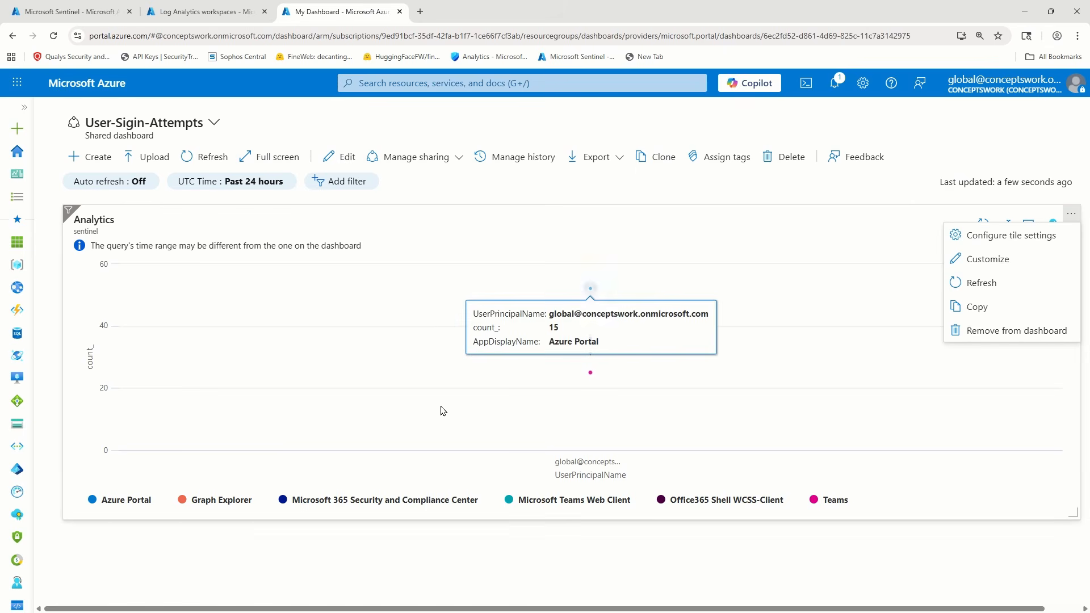
click(1019, 241)
click(782, 185)
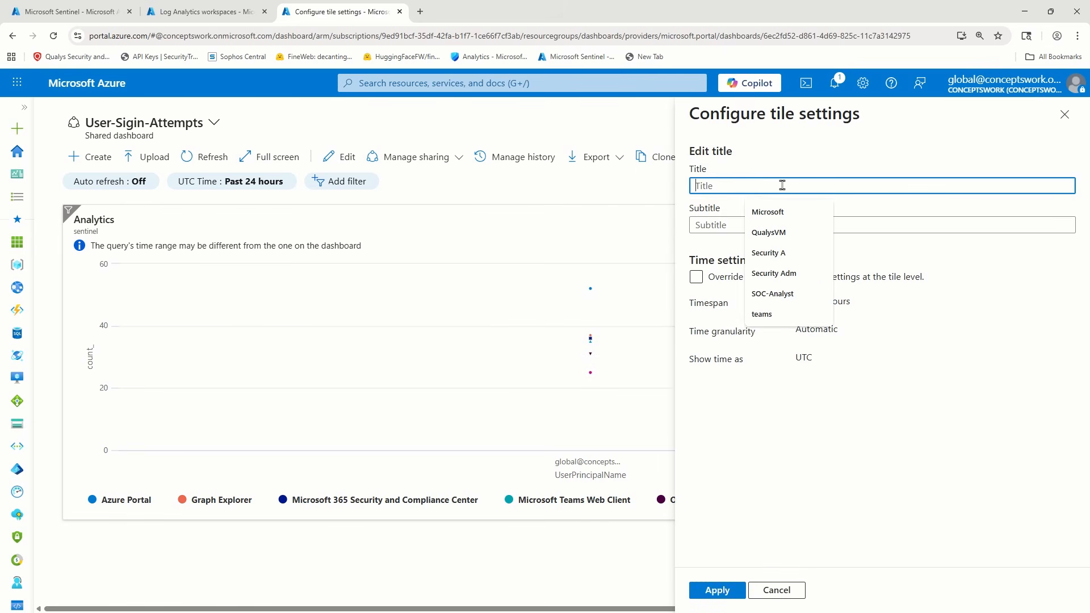
text(US)
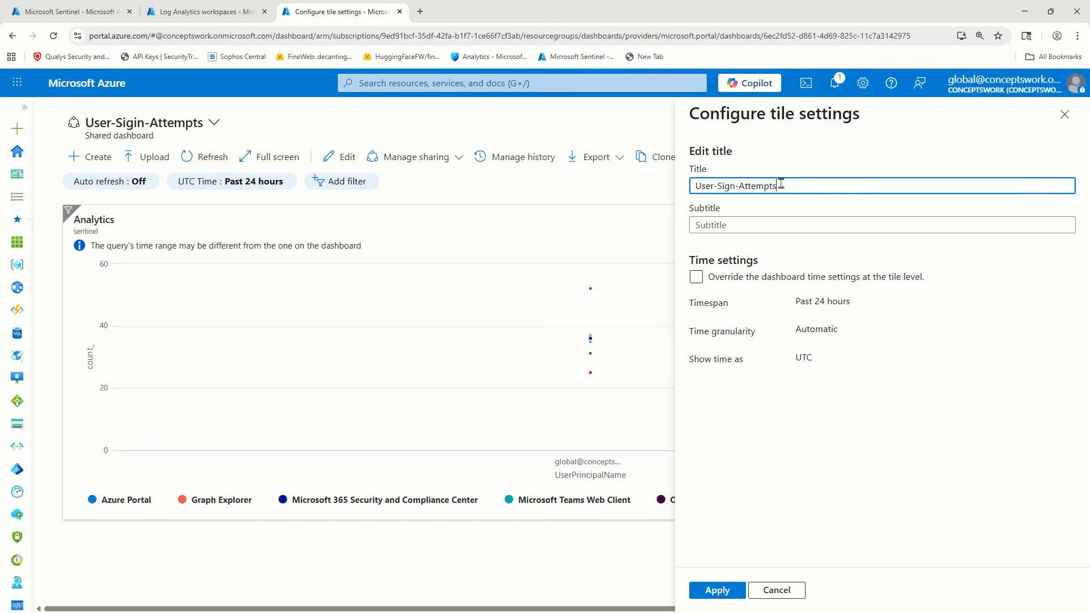
text(in)
click(753, 225)
text(Microsoft Entra ID)
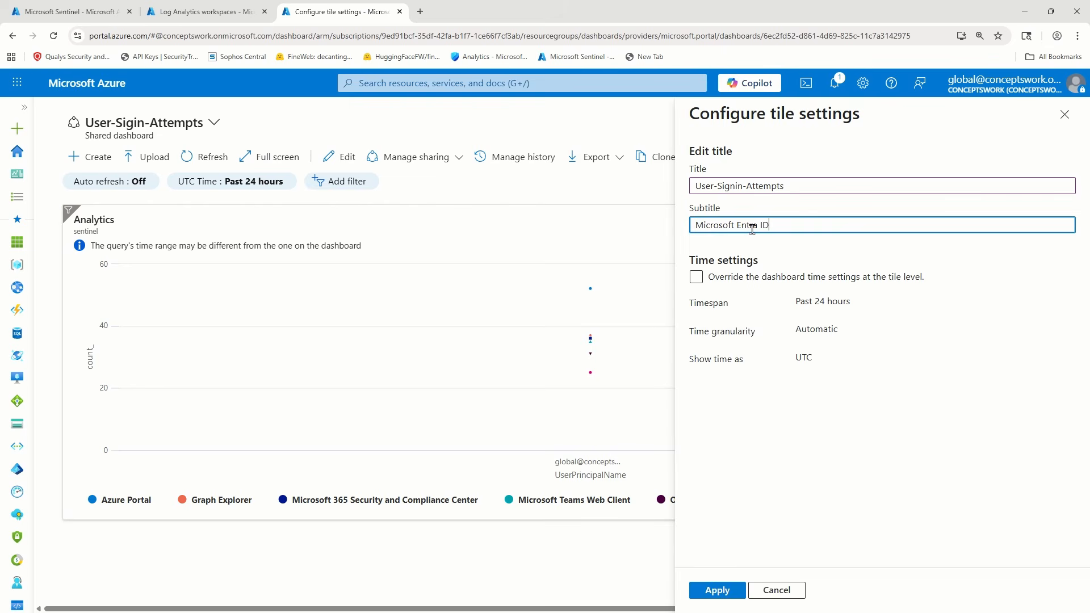
click(714, 421)
click(725, 593)
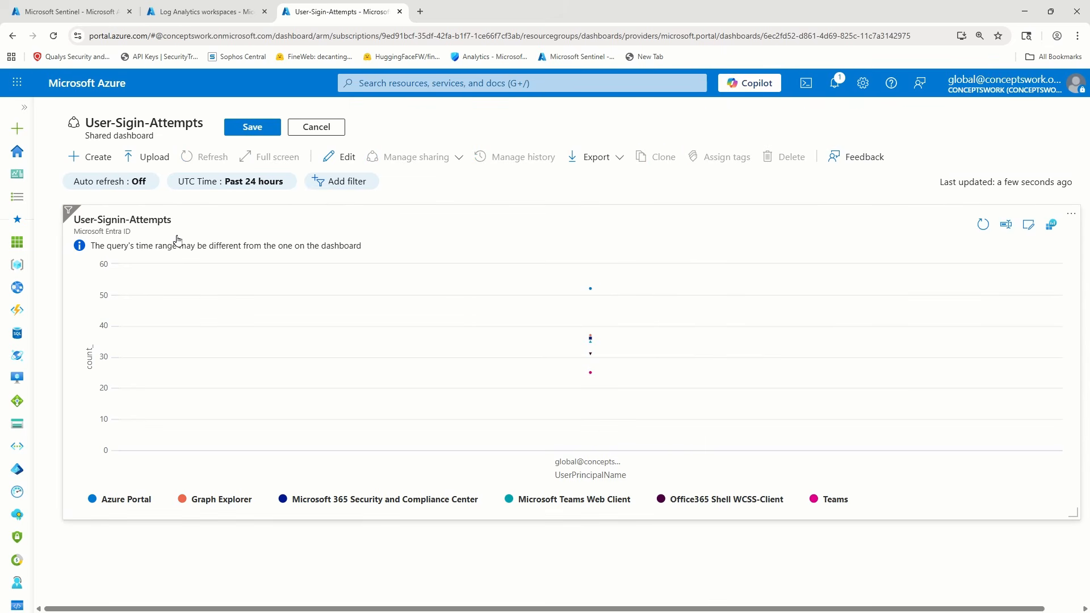
click(253, 126)
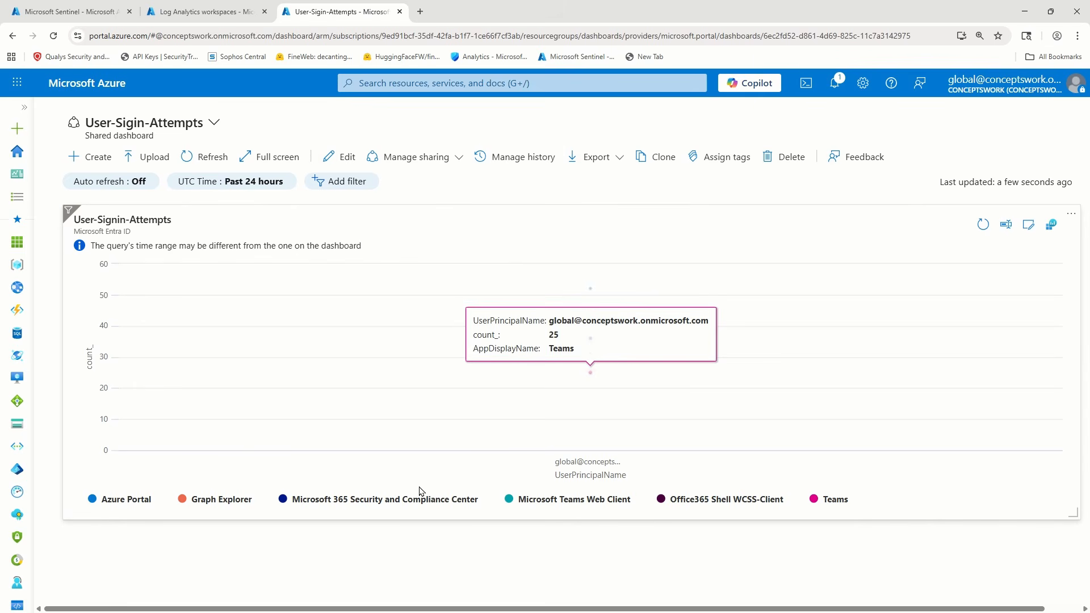
Replace the sign-in query in Microsoft Sentinel Logs with a new one on the MicrosoftGraphActivityLogs table.
click(66, 12)
click(420, 263)
key(ctrl+a)
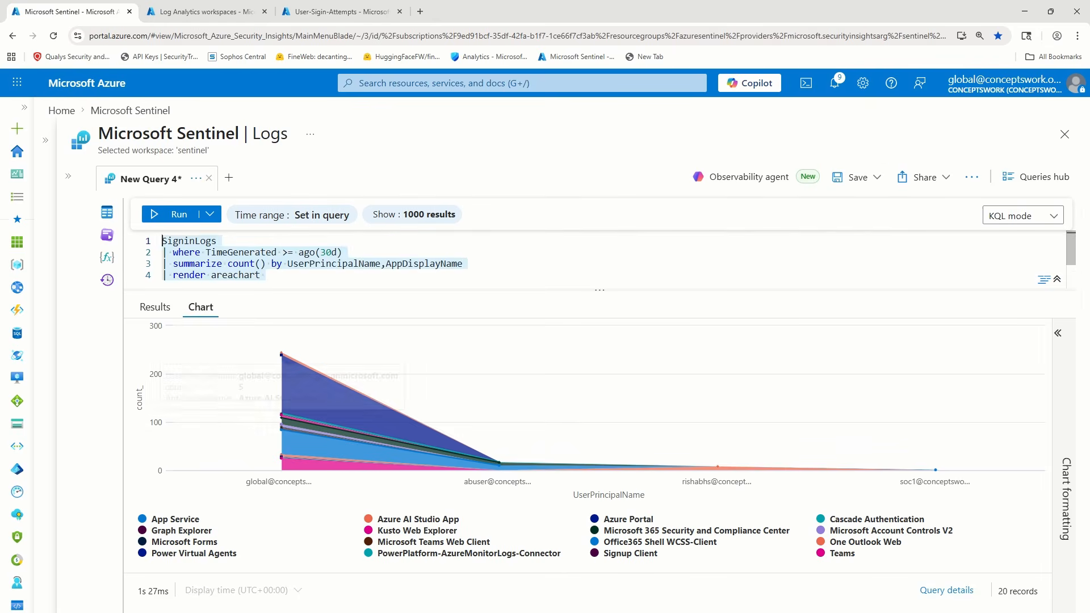
key(BackSpace)
text(MicrosoftGR)
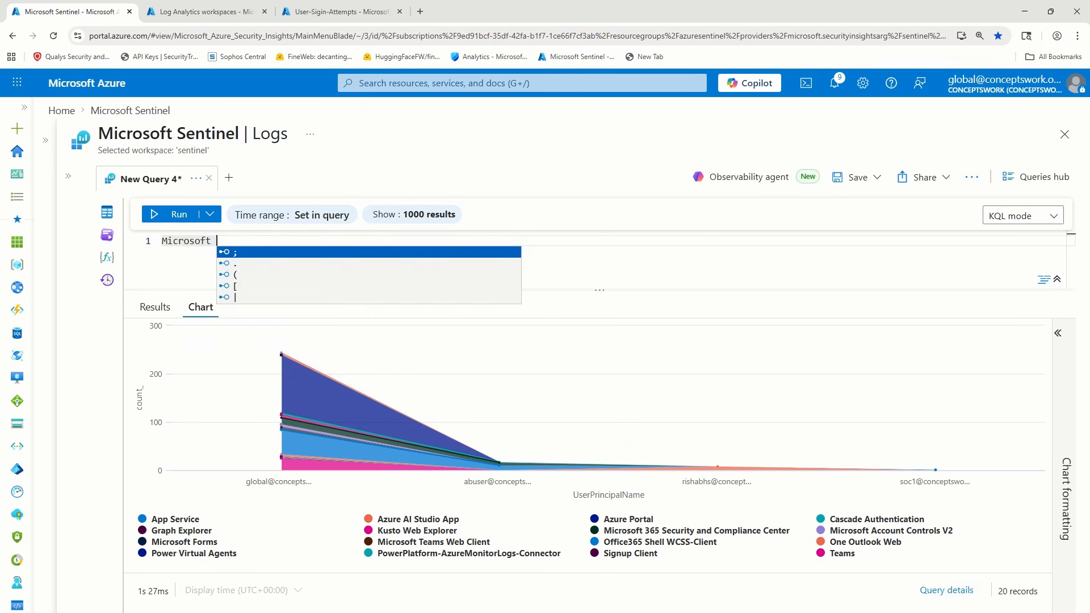
key(Return)
key(Return)
text(| )
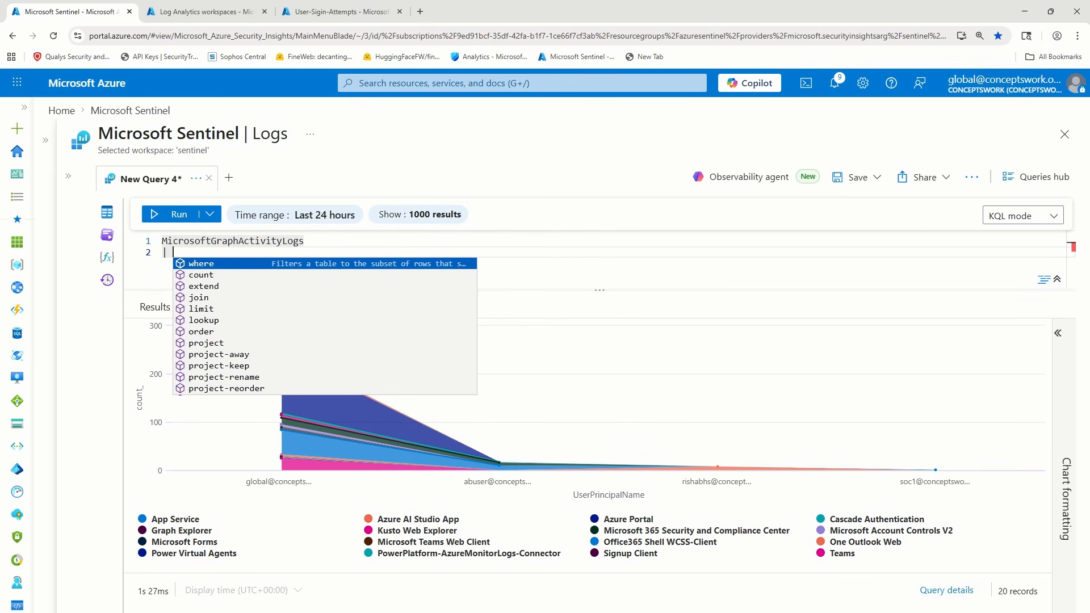
text(summarize count() b)
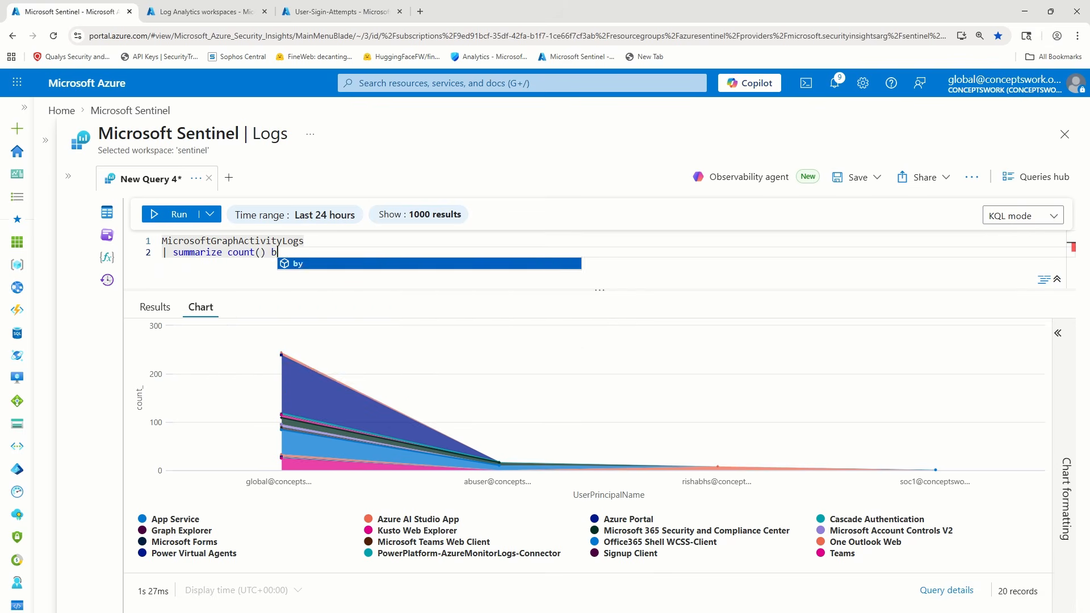
text(y Ap)
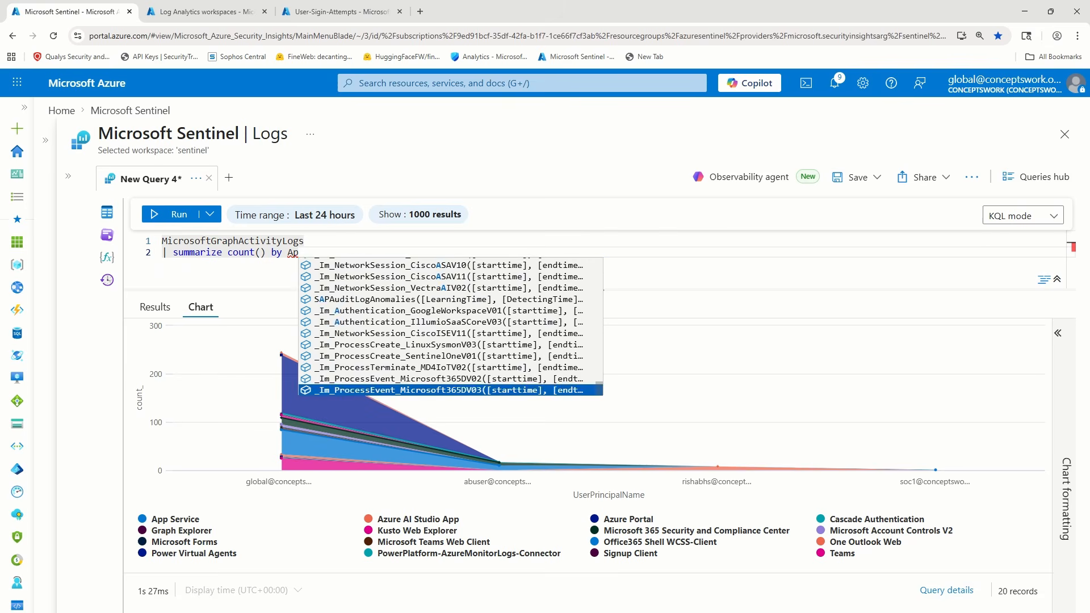
Add "summarize count() by AppId" to the MicrosoftGraphActivityLogs query and run it.
key(BackSpace)
key(BackSpace)
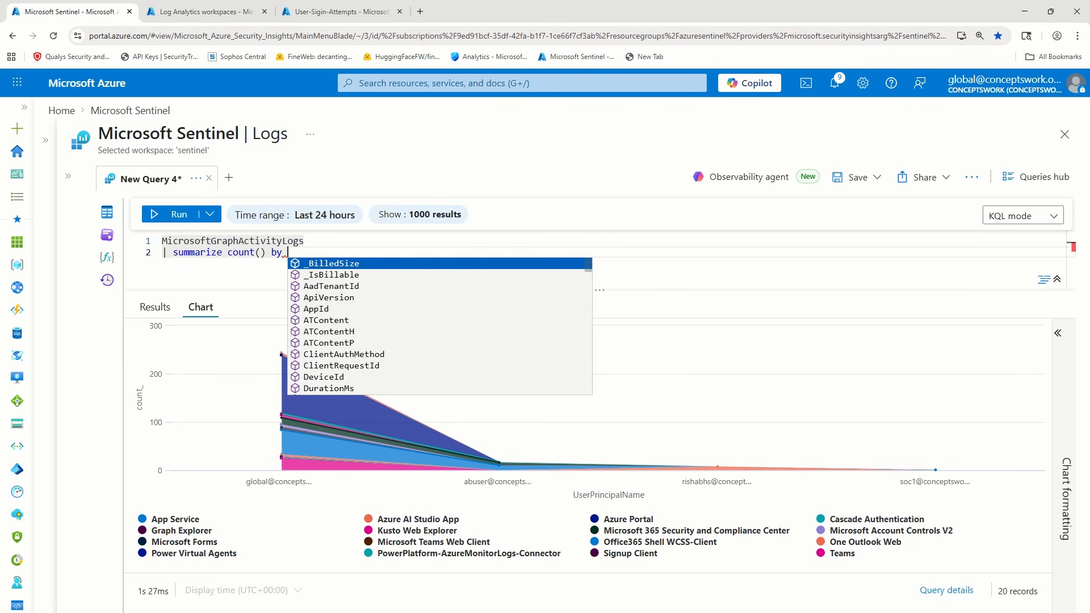
scroll(426, 336, down, 6)
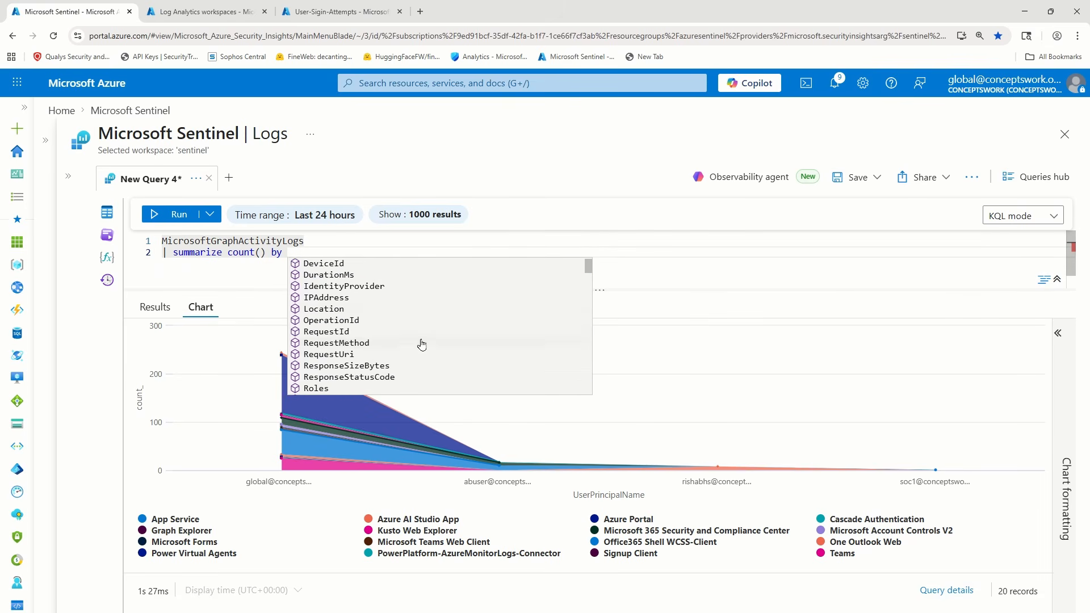
scroll(422, 361, down, 2)
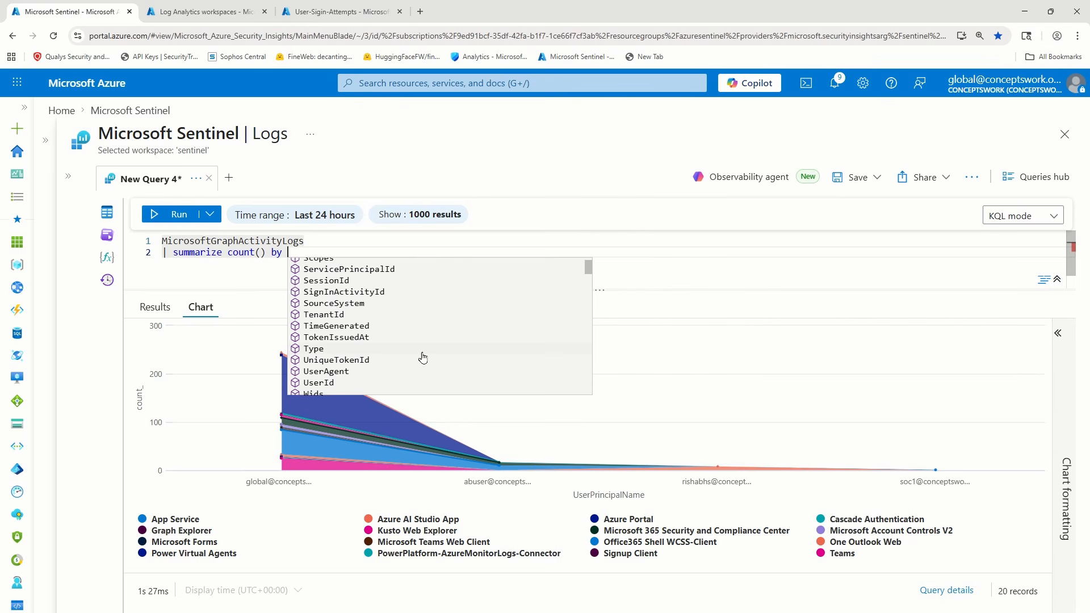
scroll(423, 358, down, 3)
scroll(420, 357, up, 10)
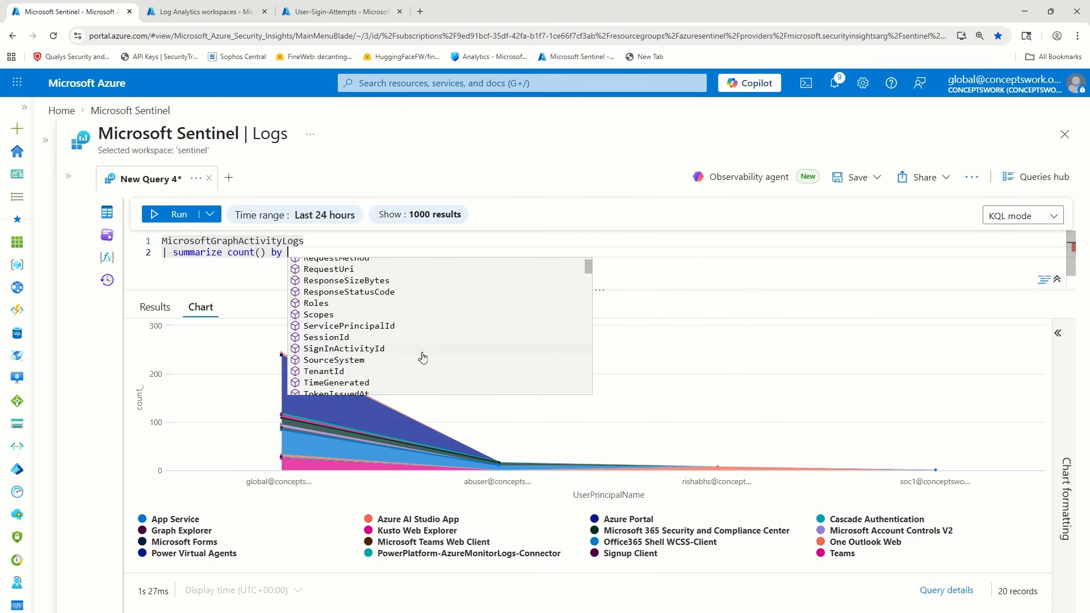
click(227, 276)
text(AppId)
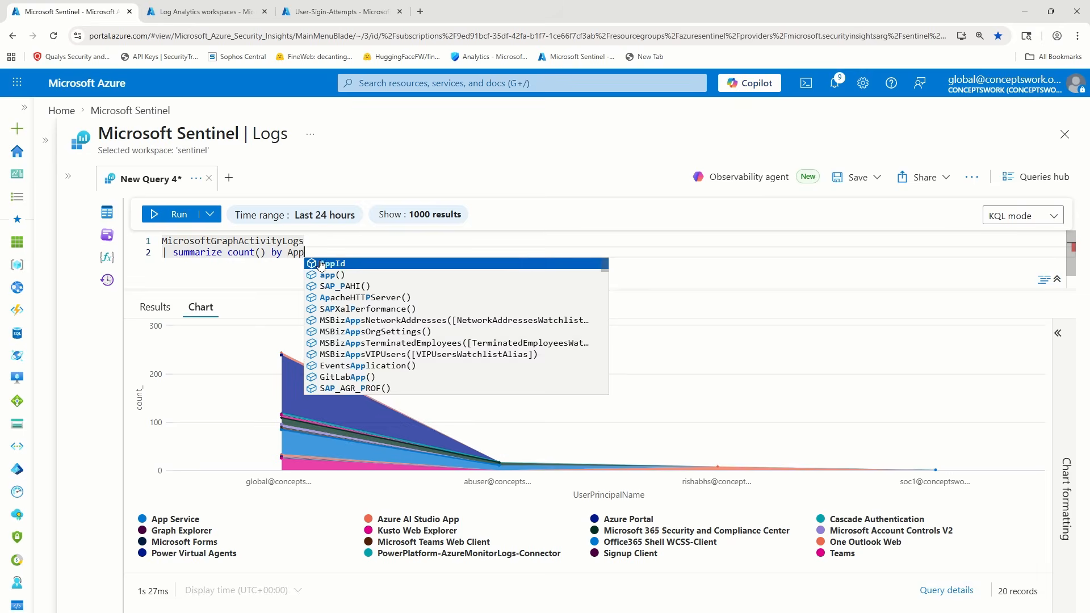
key(shift+Return)
Append "render columnchart" to the query and run it to plot the counts per AppId.
key(Return)
text(| summarize count( ))
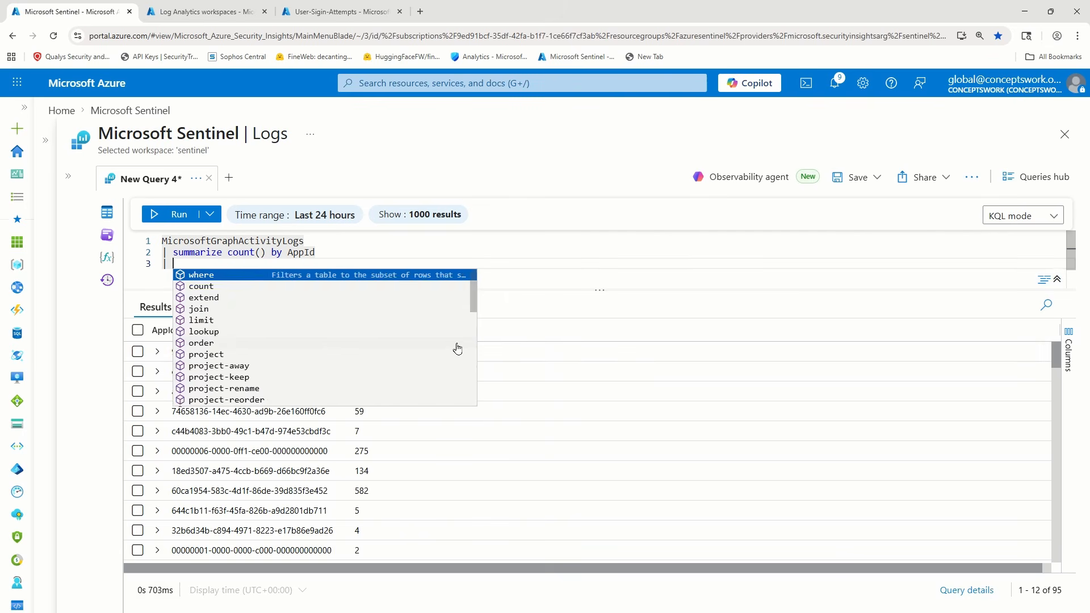
key(BackSpace)
key(BackSpace)
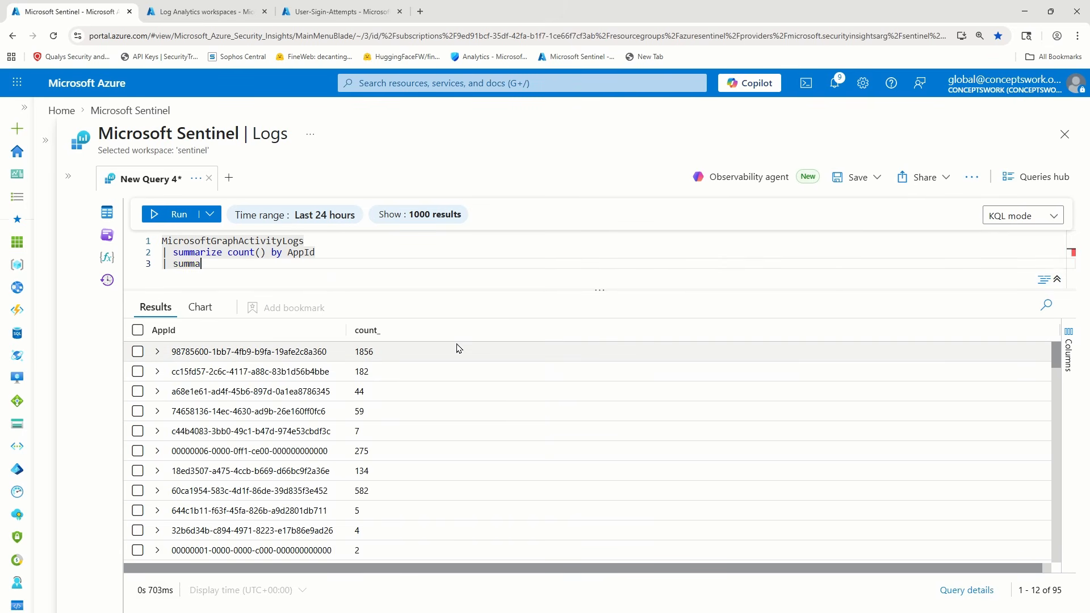
text(render)
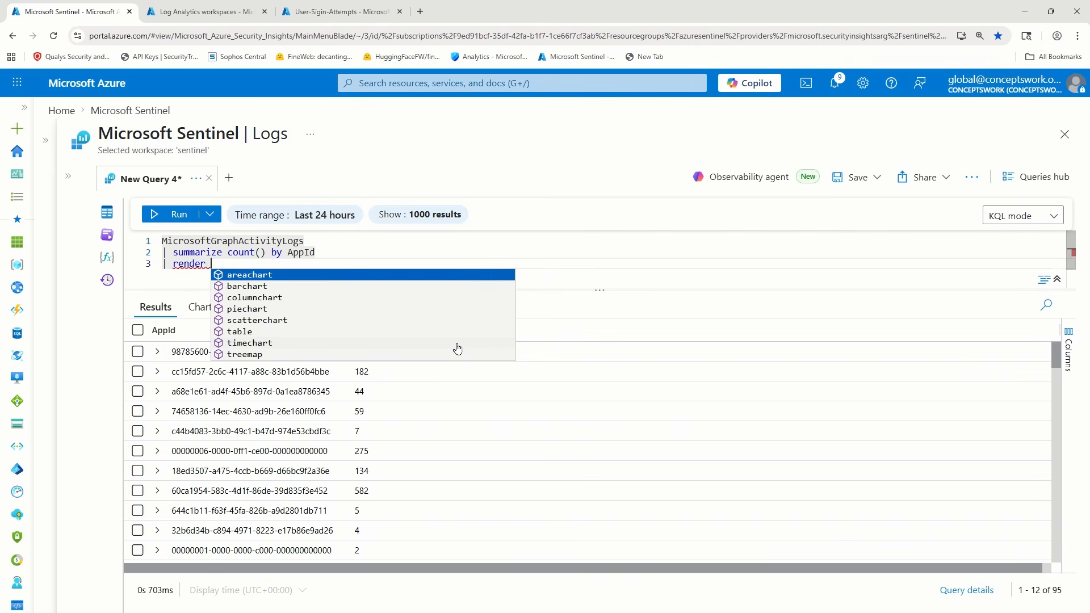
key(Down)
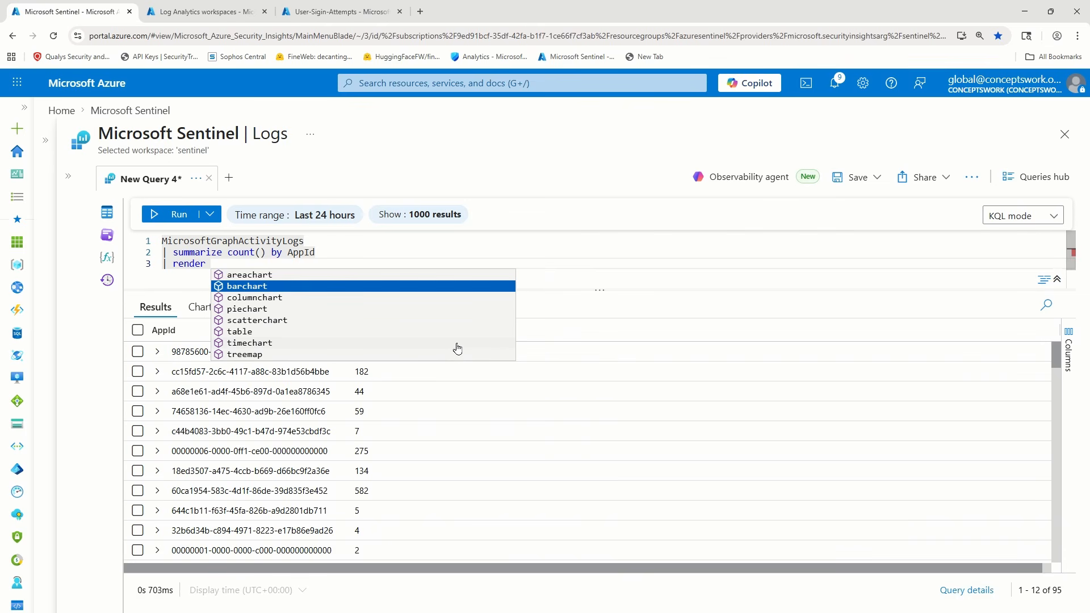
key(Down)
key(Return)
key(shift+Return)
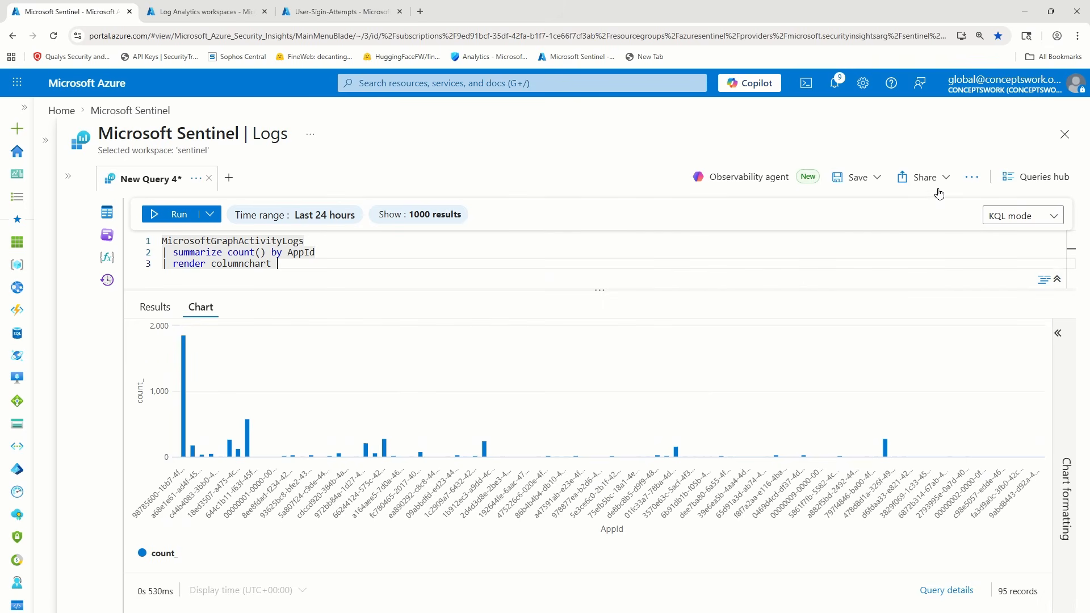
Pin the column chart to the existing shared Azure dashboard User-Sigin-Attempts.
click(876, 179)
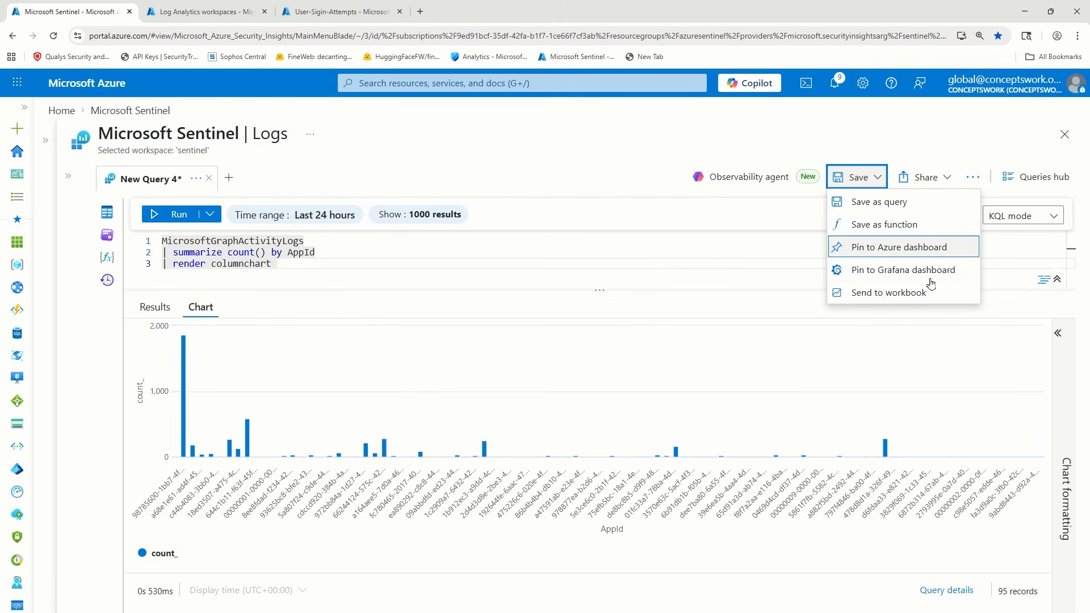
click(900, 249)
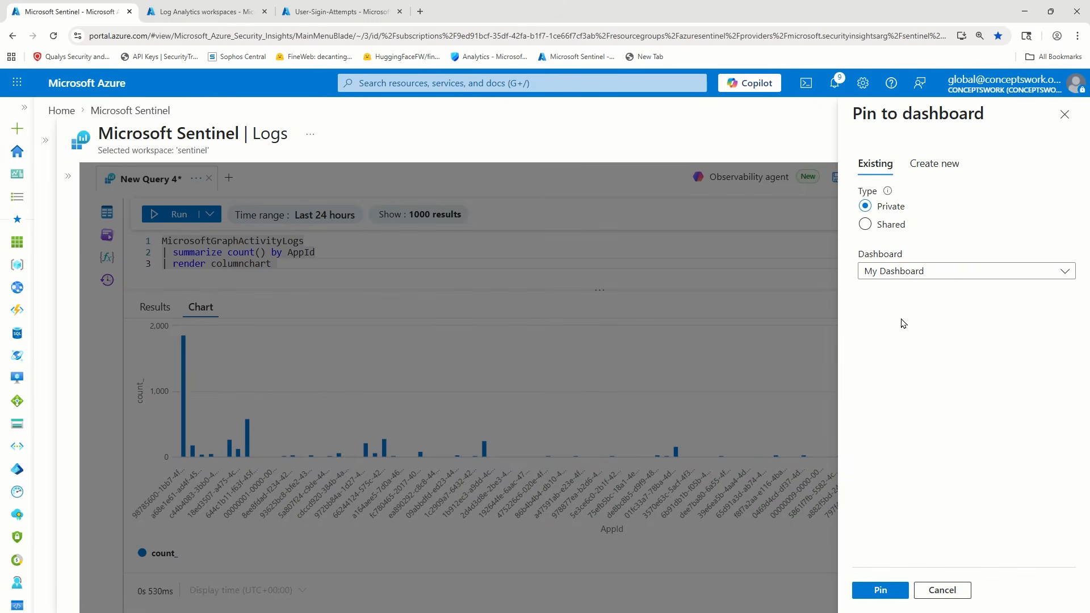
click(903, 274)
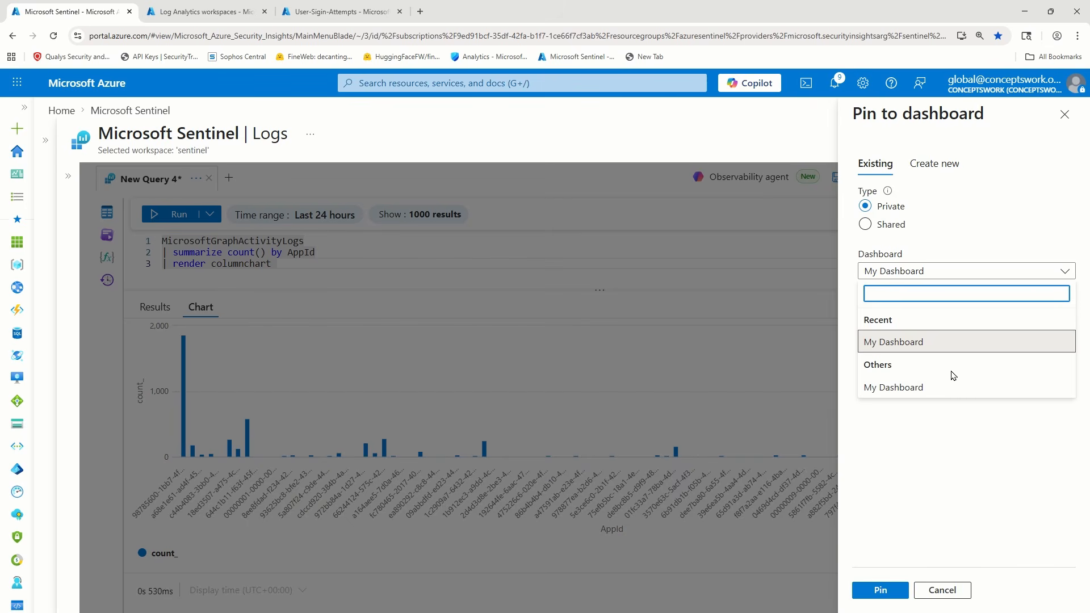
click(928, 452)
click(865, 224)
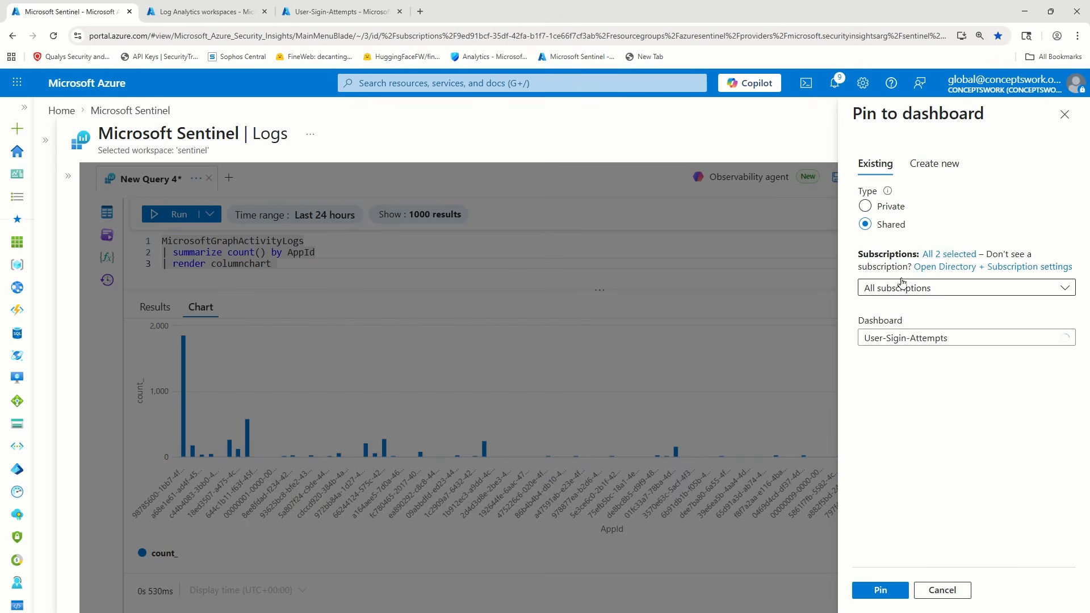
click(882, 590)
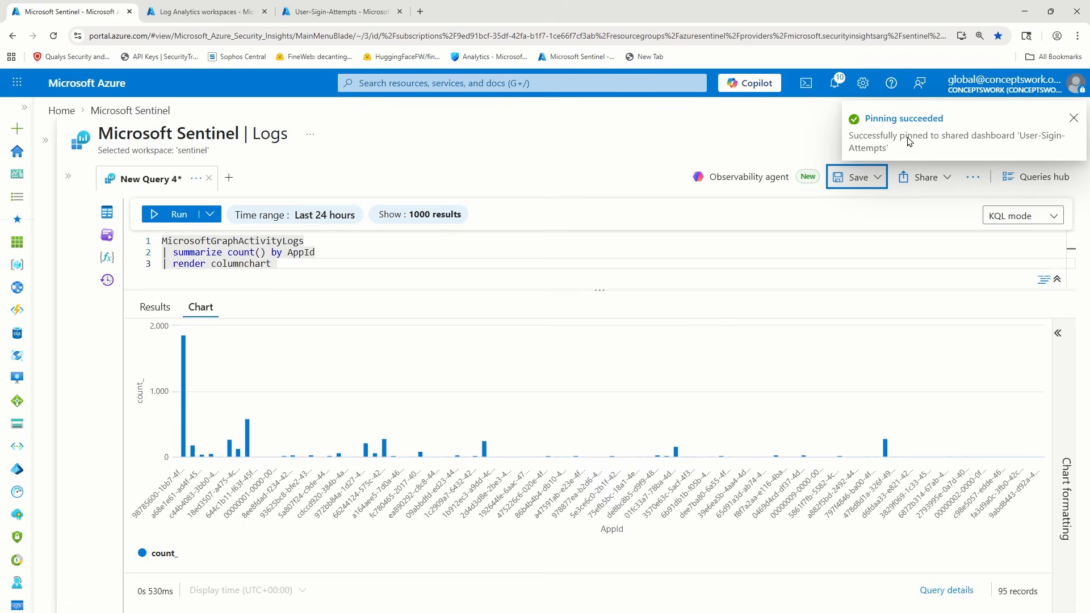
Refresh the User-Sigin-Attempts dashboard and look over the pinned column chart of Graph activity per AppId.
click(338, 11)
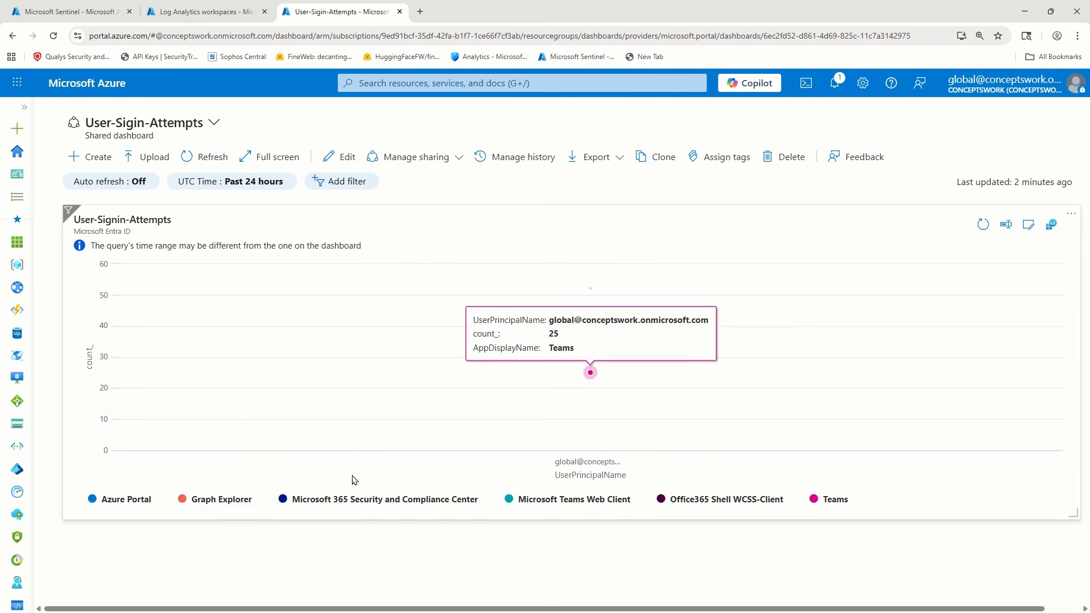
click(205, 158)
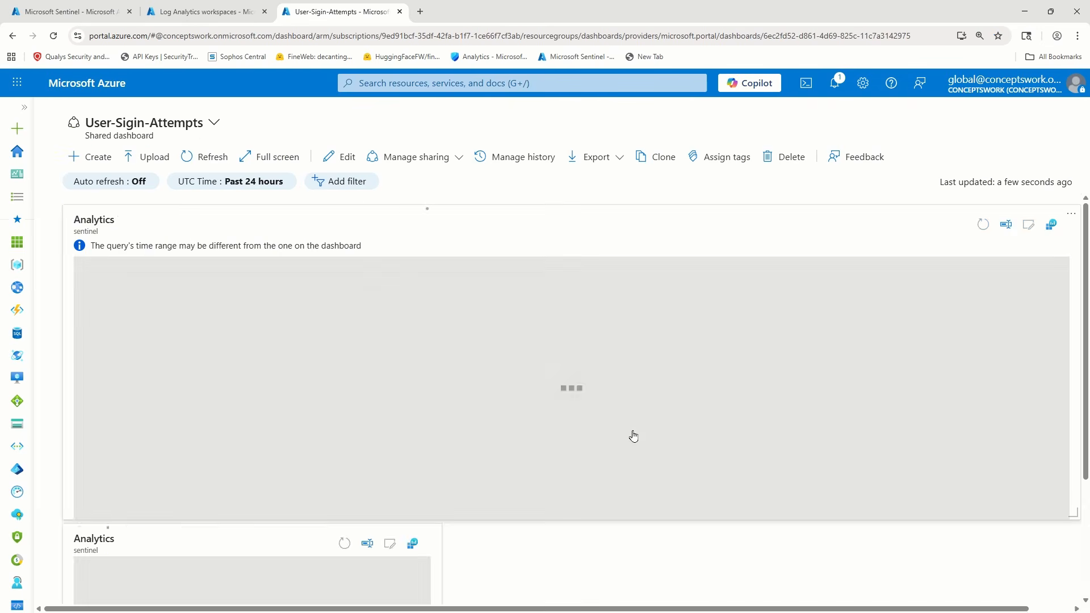
scroll(103, 474, down, 4)
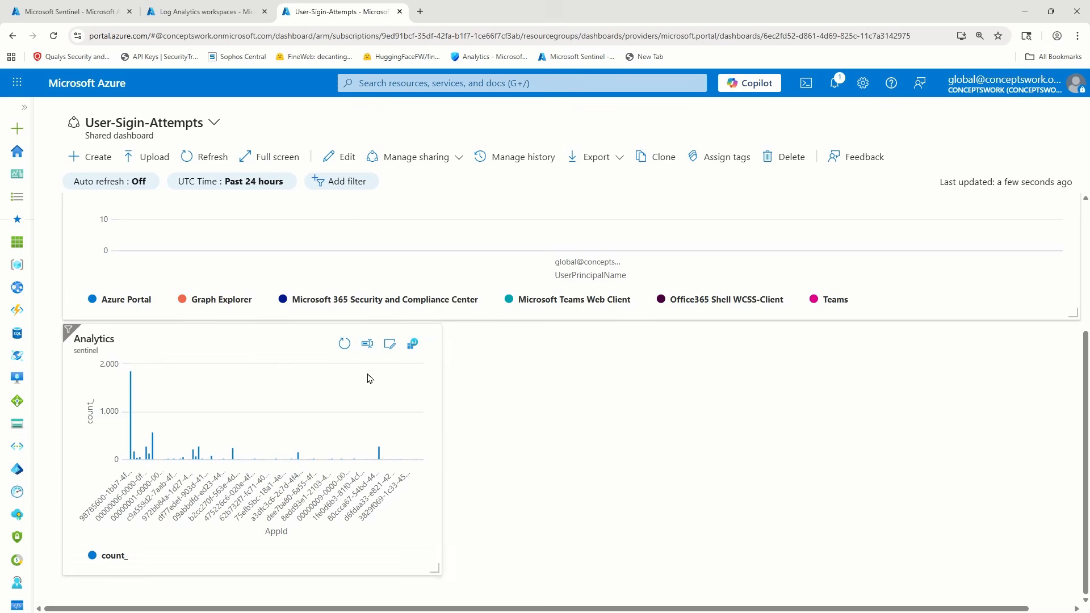
scroll(369, 376, up, 2)
Return to the Microsoft Sentinel Logs page with the MicrosoftGraphActivityLogs query.
click(203, 8)
click(95, 12)
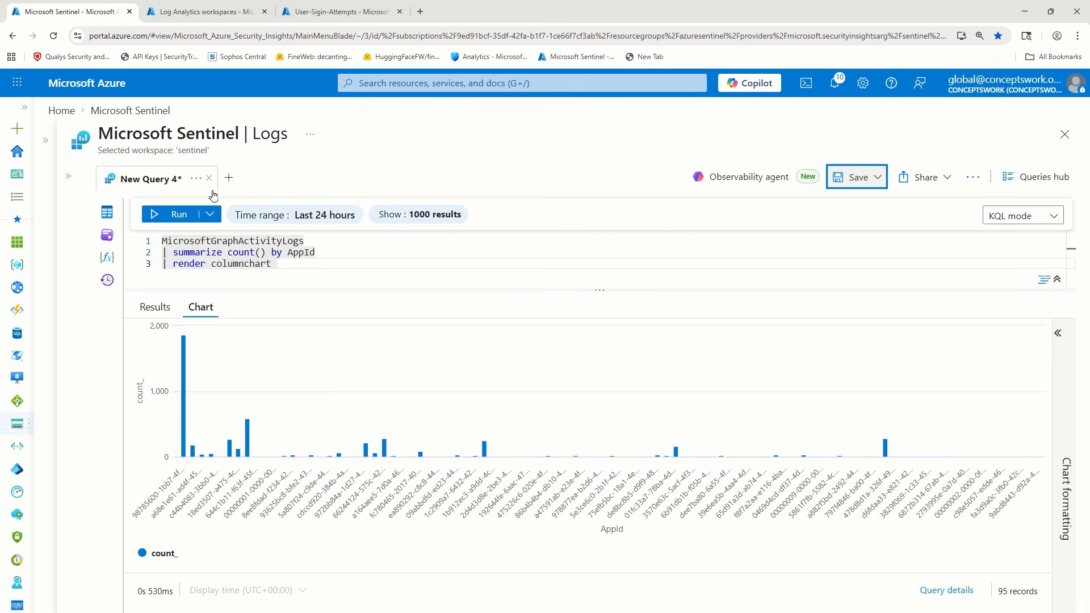
Open the Logs page of the sentinel workspace from the Log Analytics workspaces list.
click(202, 12)
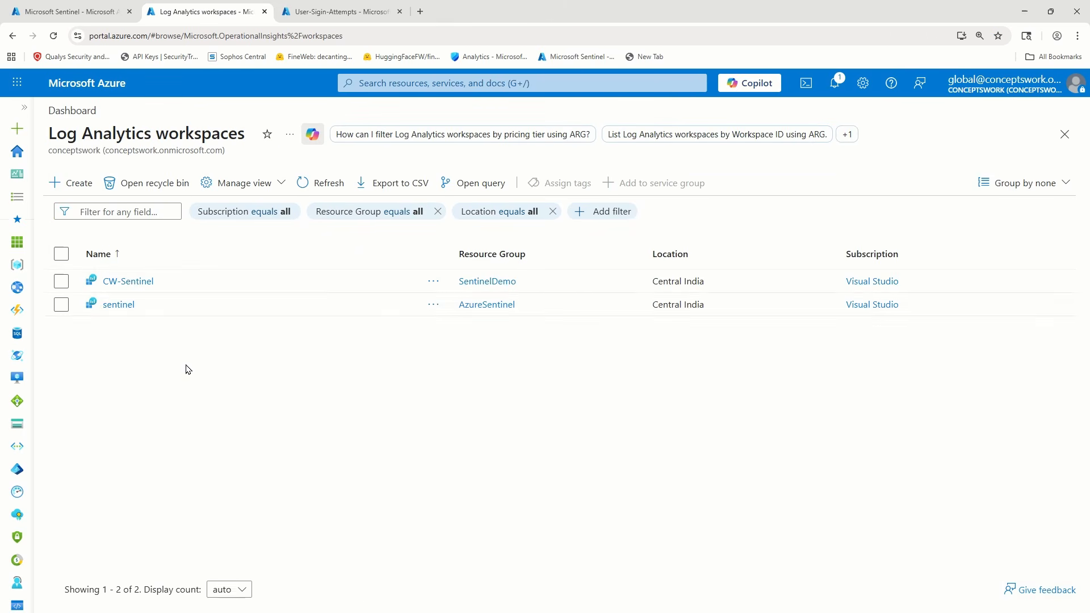
click(117, 305)
click(209, 134)
click(160, 316)
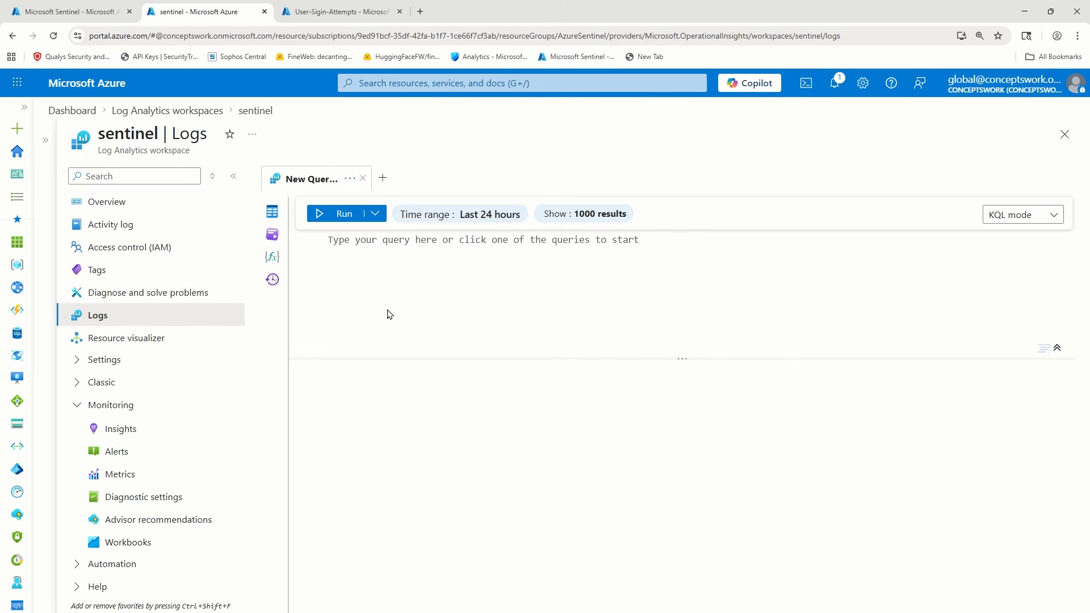
Begin a new query on the Usage table with a pipe on the second line, and collapse the workspace's resource menu.
text(USa)
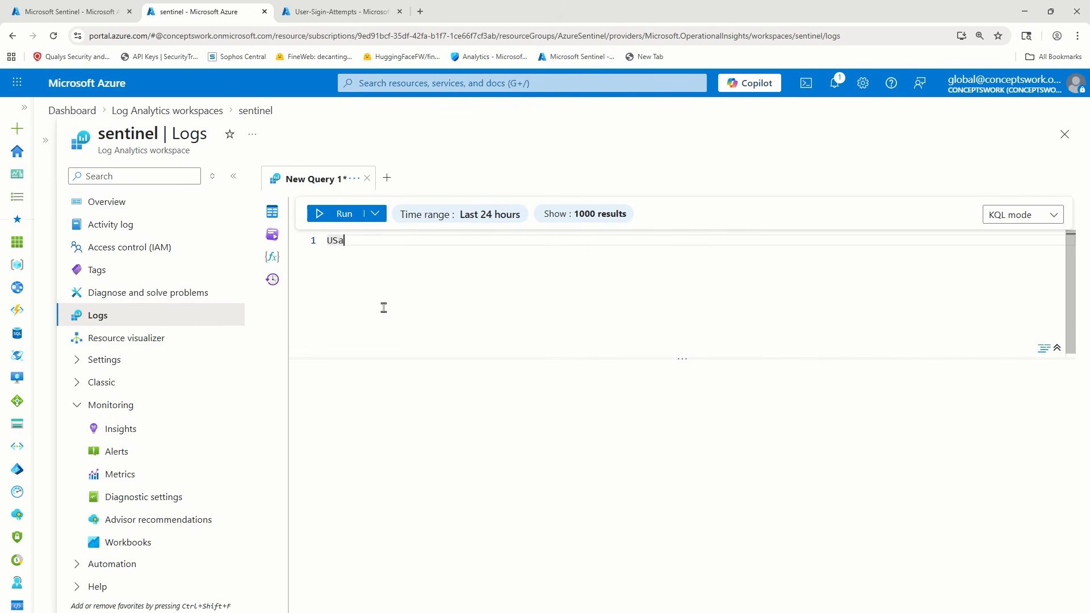
text(g)
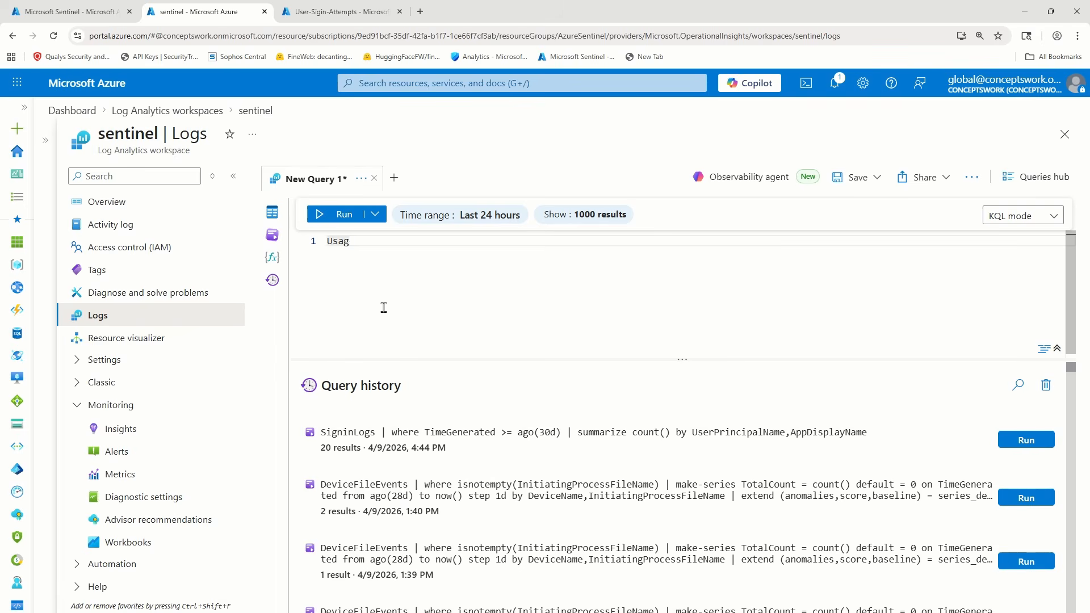
text(e)
key(Return)
text(|)
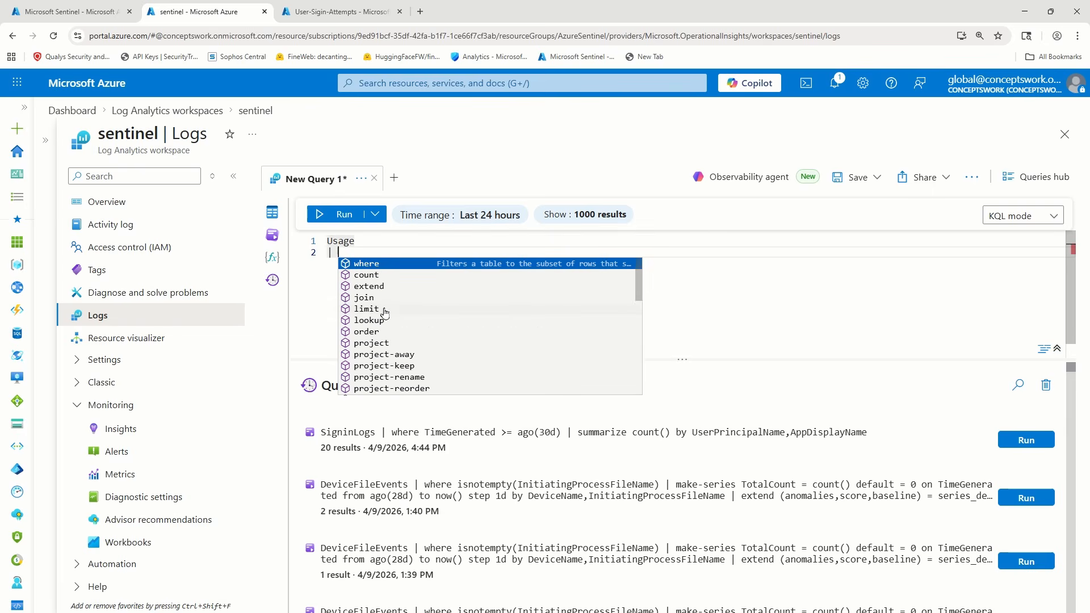
click(234, 176)
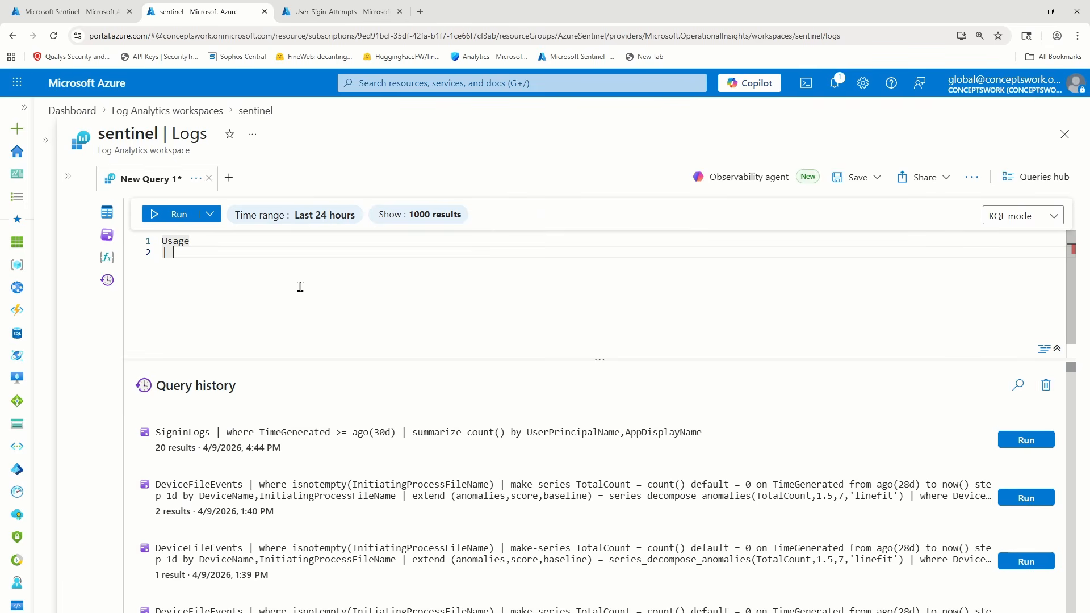
Complete the query with "summarize sum = sum(Quantity) by DataType" and run it.
text(summarize sum = su)
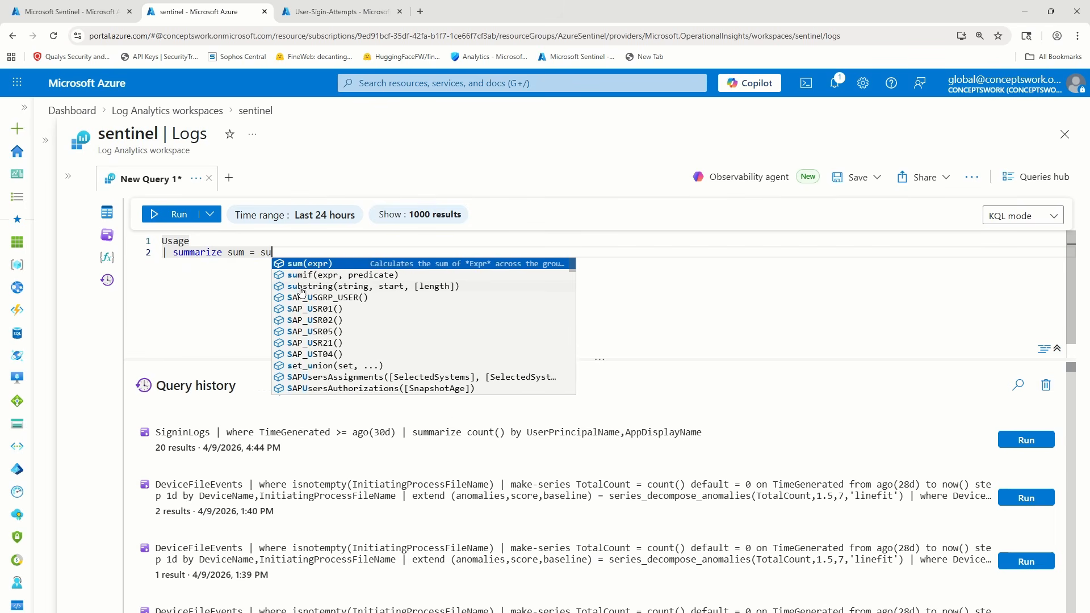
key(Tab)
text(D)
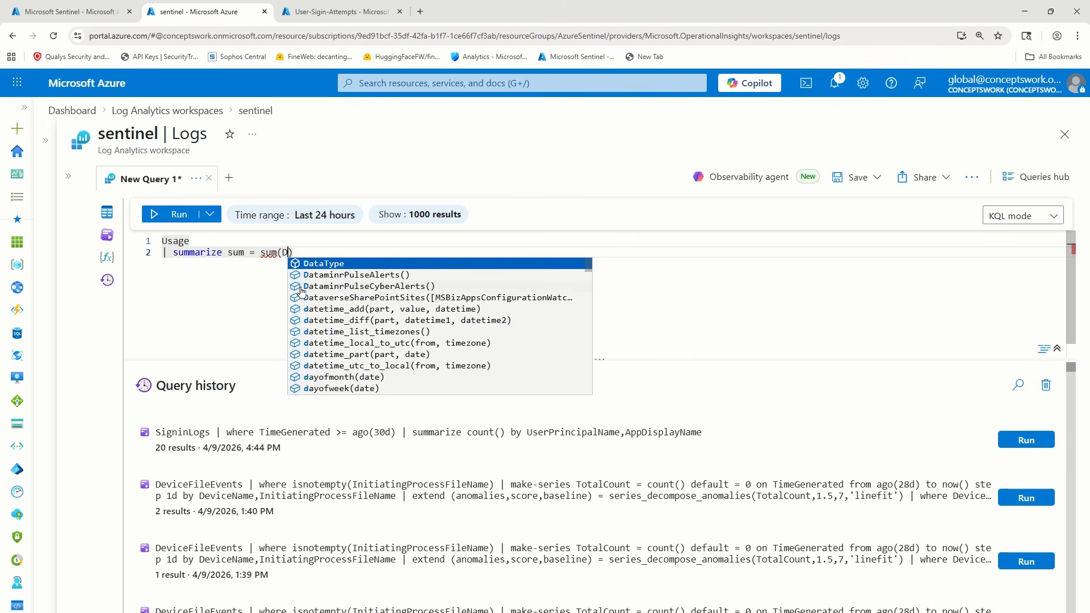
key(BackSpace)
text(Qu)
key(Tab)
text() by )
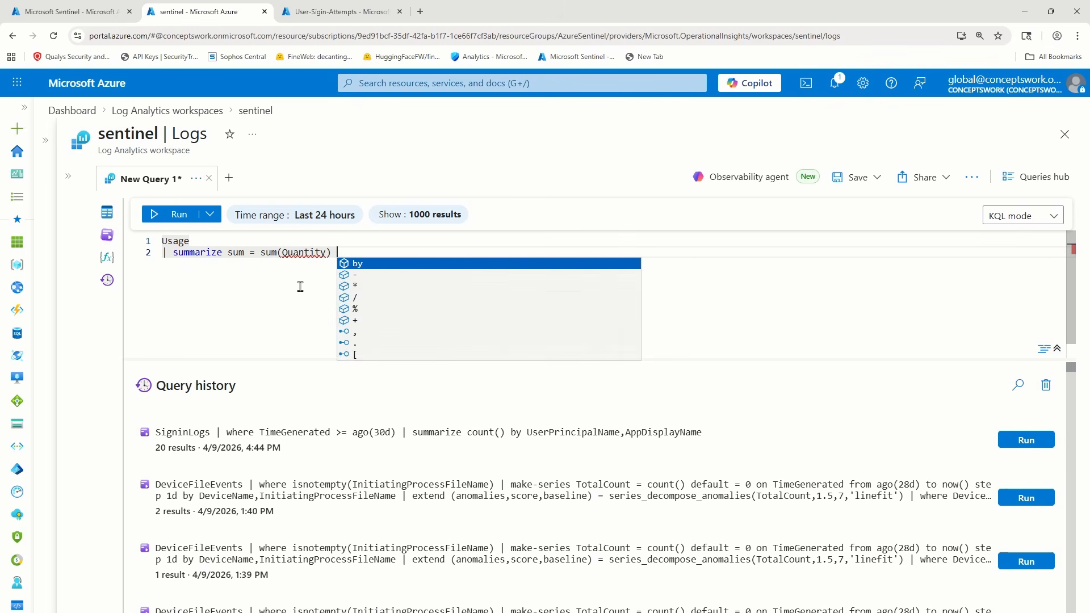
text(Data)
key(Tab)
key(shift+Return)
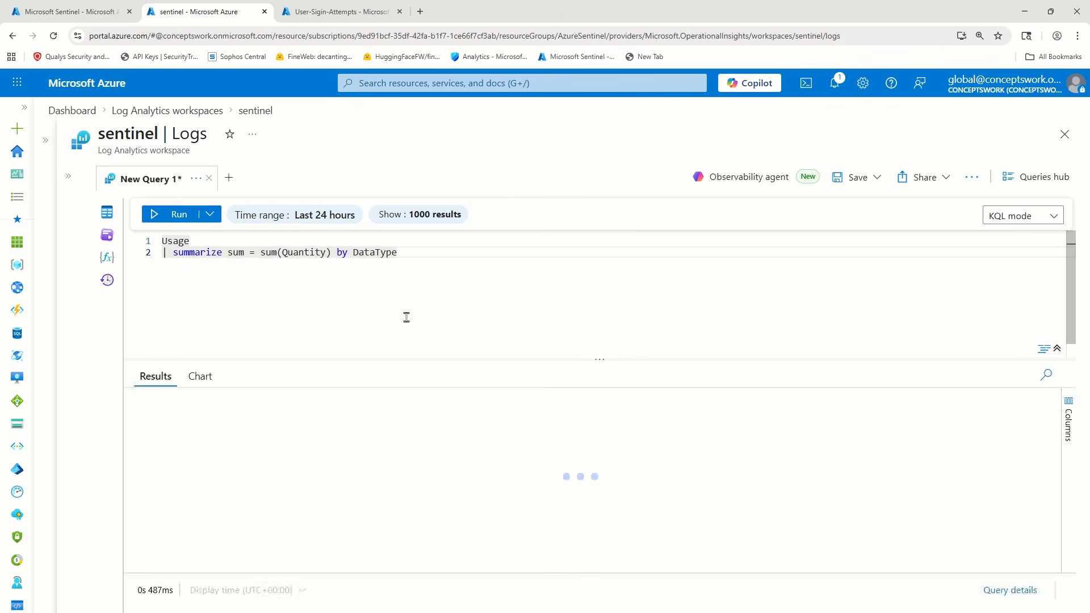
Insert "| where TimeGenerated >= ago(7d)" between the Usage and summarize lines and rerun the query.
click(208, 239)
key(Return)
text(| )
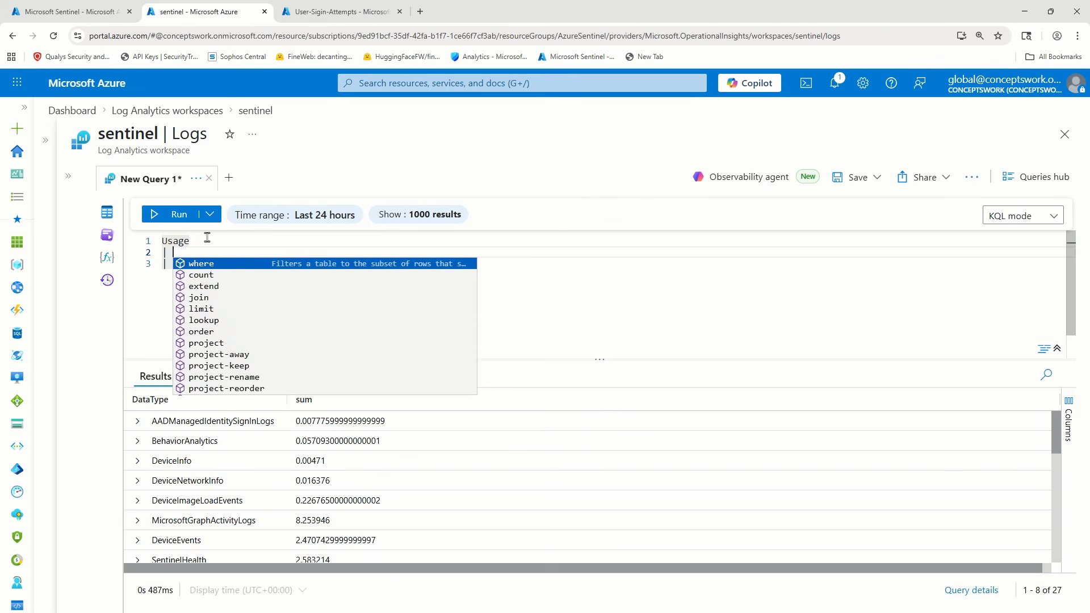
text(where Time)
key(Tab)
text(>=)
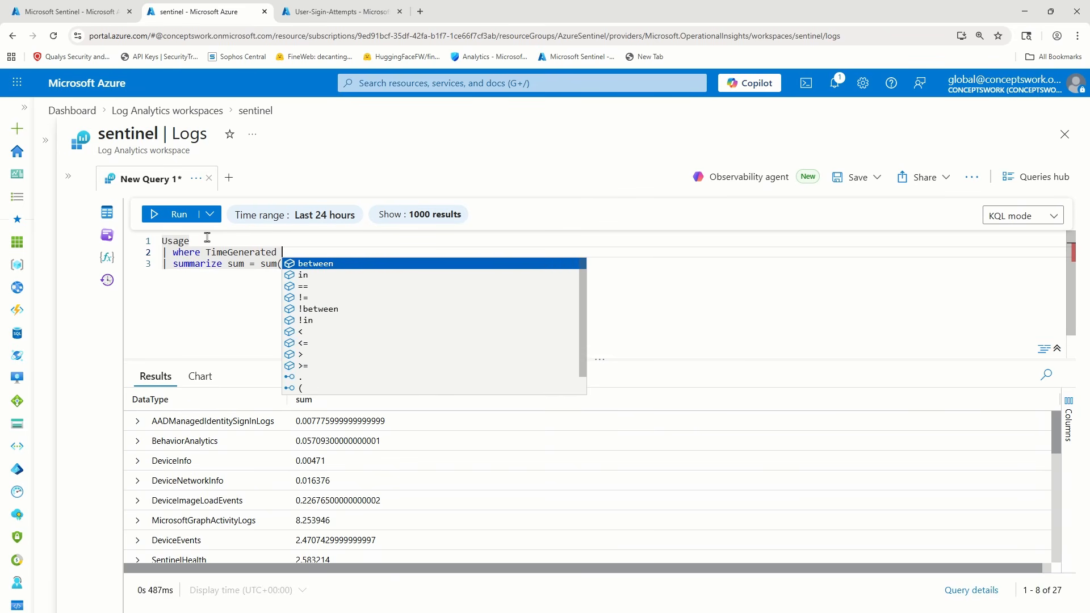
text( ago())
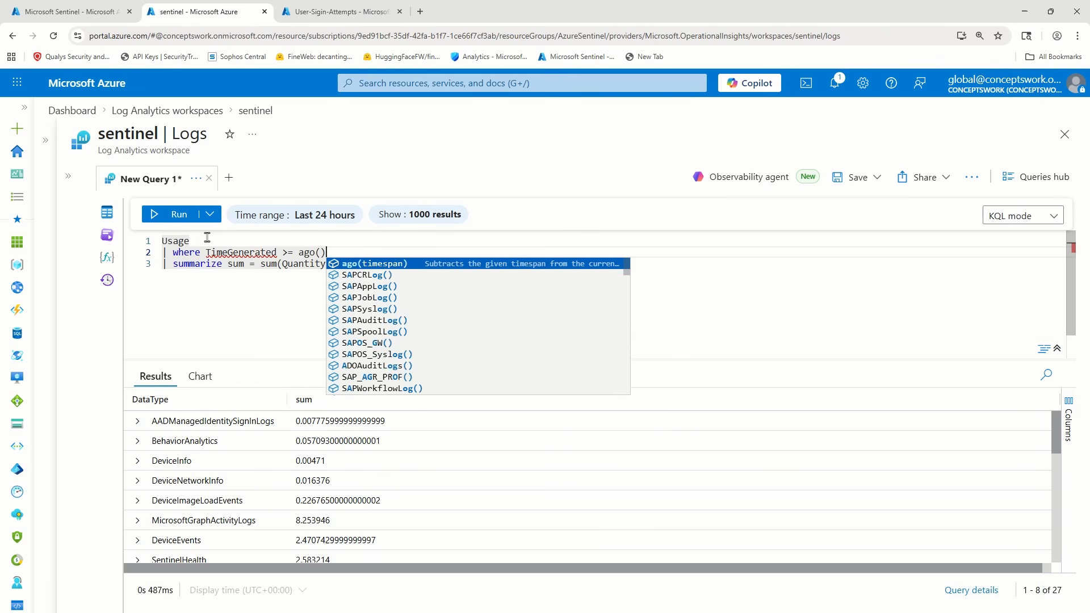
key(Left)
text(7d)
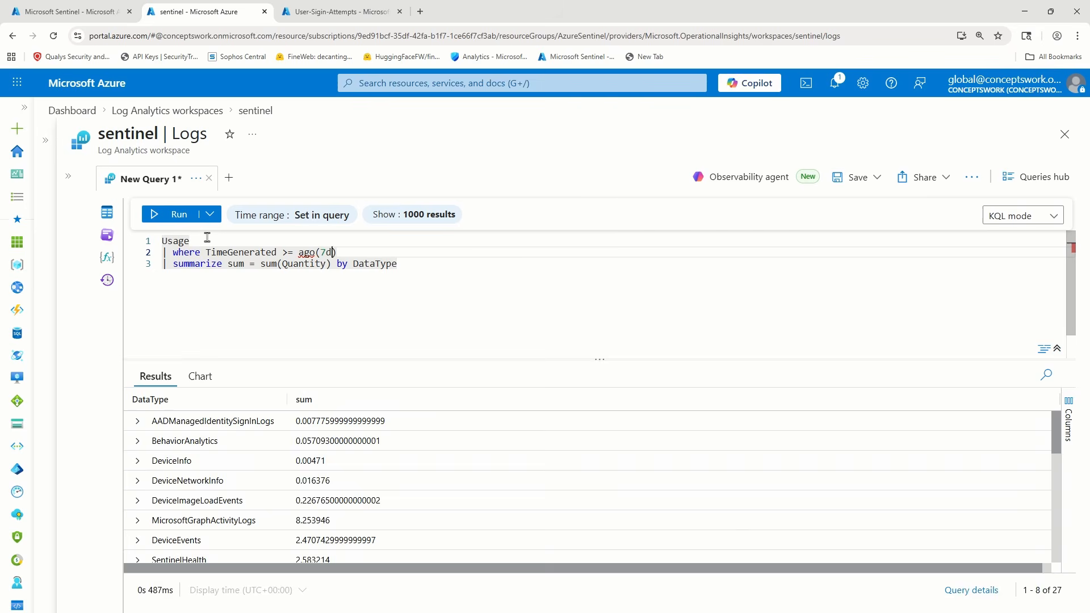
key(shift+Return)
Append "| render timechart" to the query and run it to plot the sums per DataType.
click(453, 264)
key(Return)
text(| re)
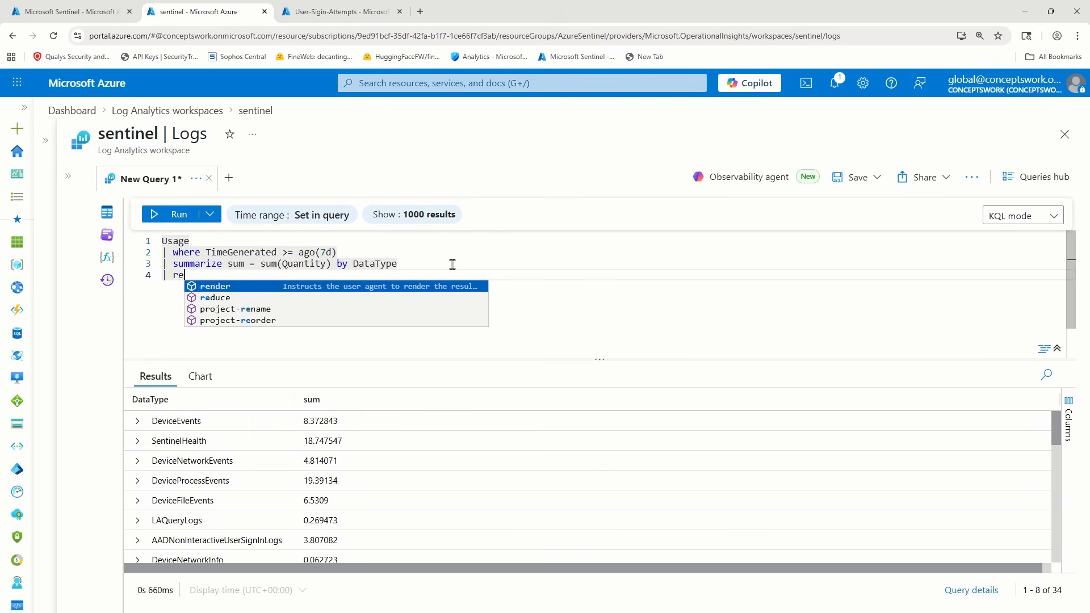
key(Tab)
text(ti)
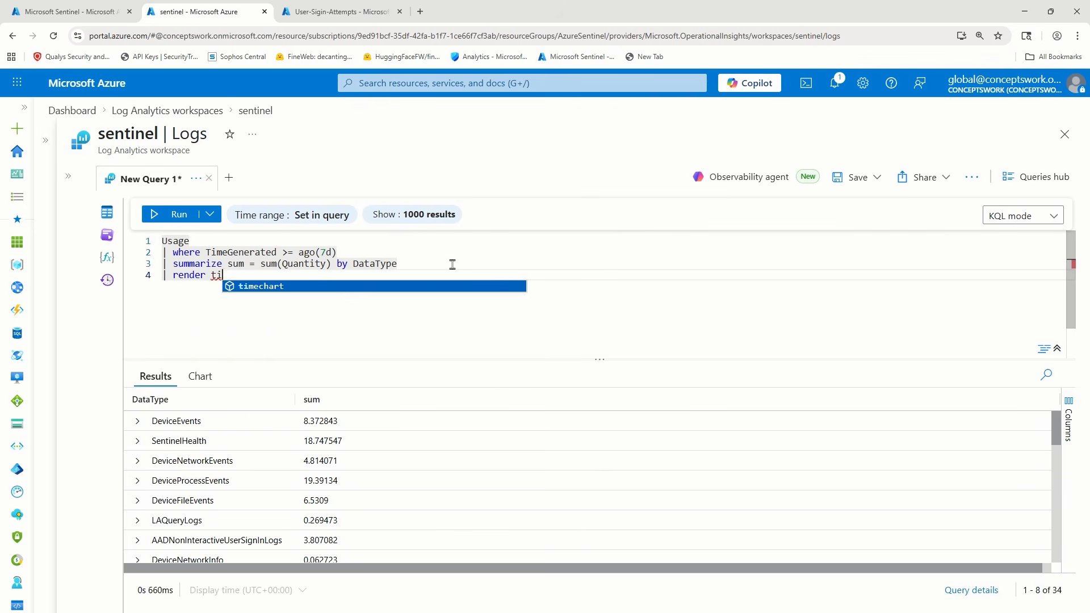
key(Tab)
key(shift+Return)
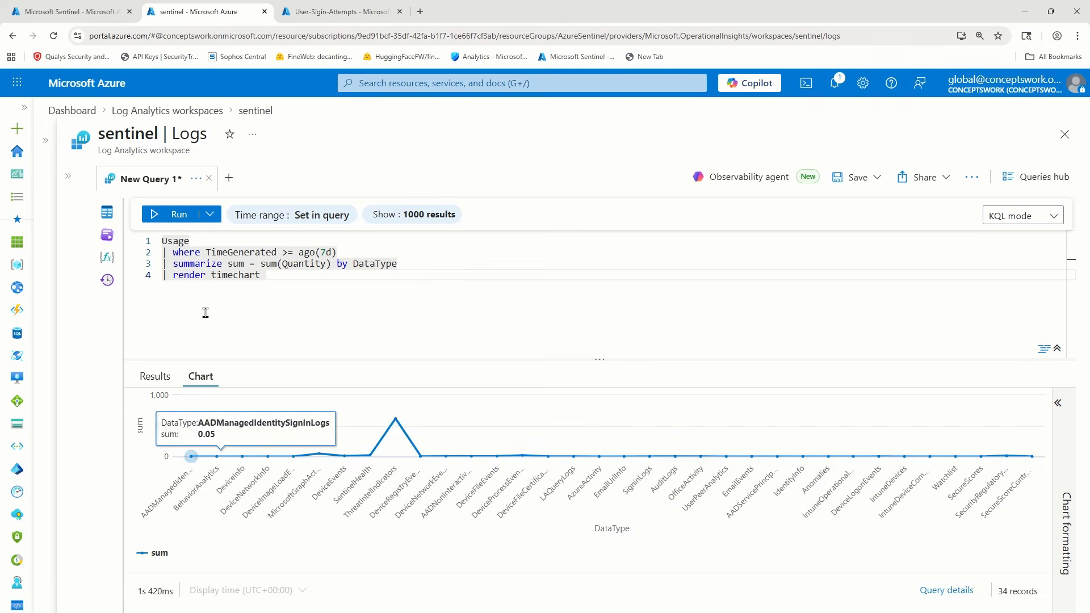
Delete the render timechart line from the end of the query.
drag(311, 281, 200, 277)
key(BackSpace)
key(BackSpace)
key(BackSpace)
key(BackSpace)
key(BackSpace)
key(BackSpace)
key(BackSpace)
key(BackSpace)
key(BackSpace)
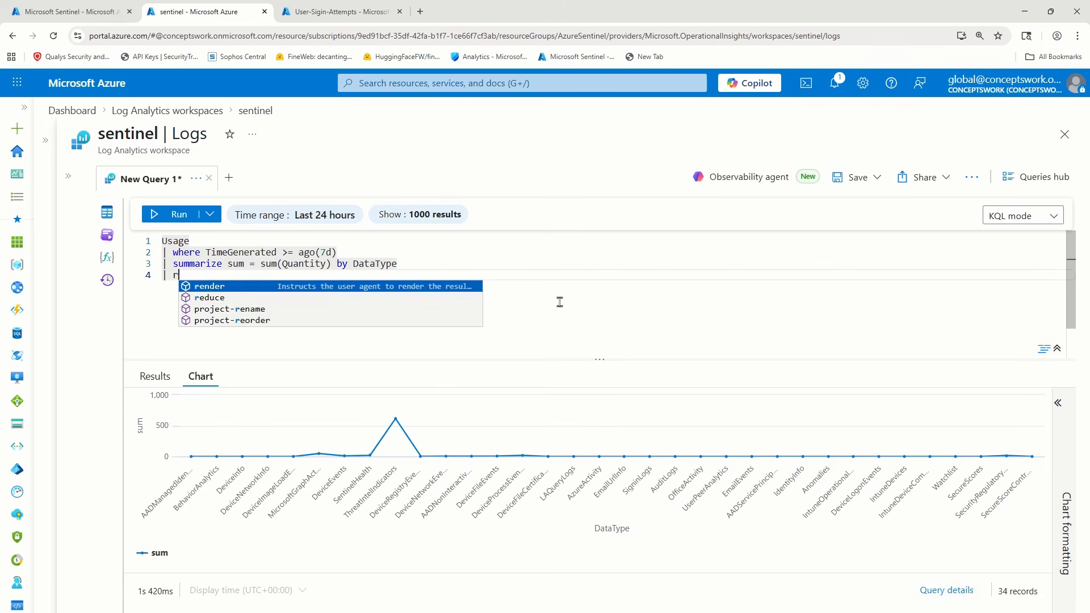
Extend the summarize grouping with "bin(TimeGenerated,1d)" after DataType and run the query.
text(,)
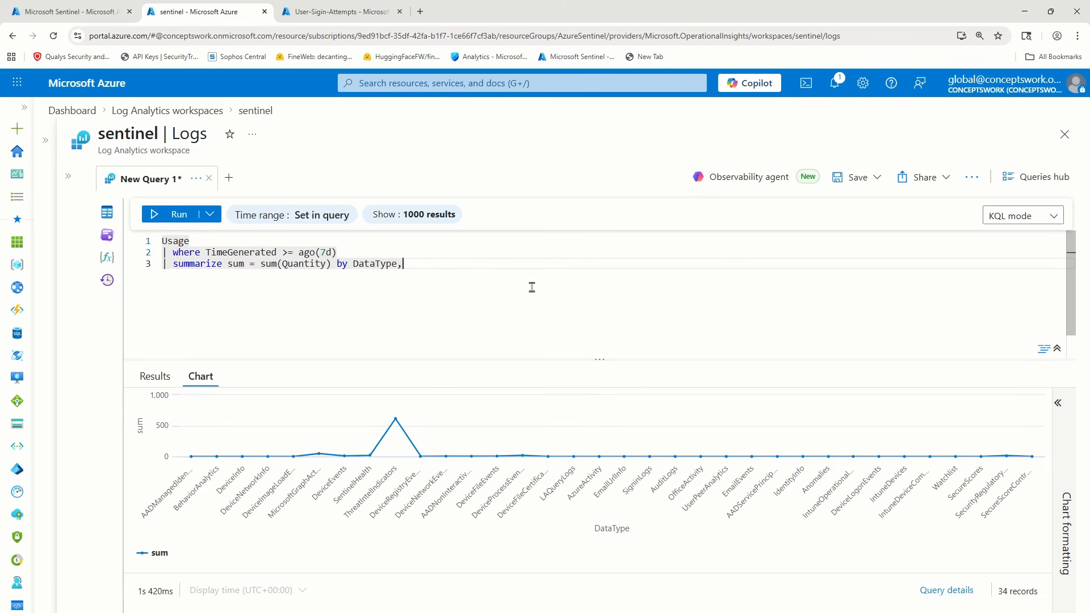
text(bin(Ti)
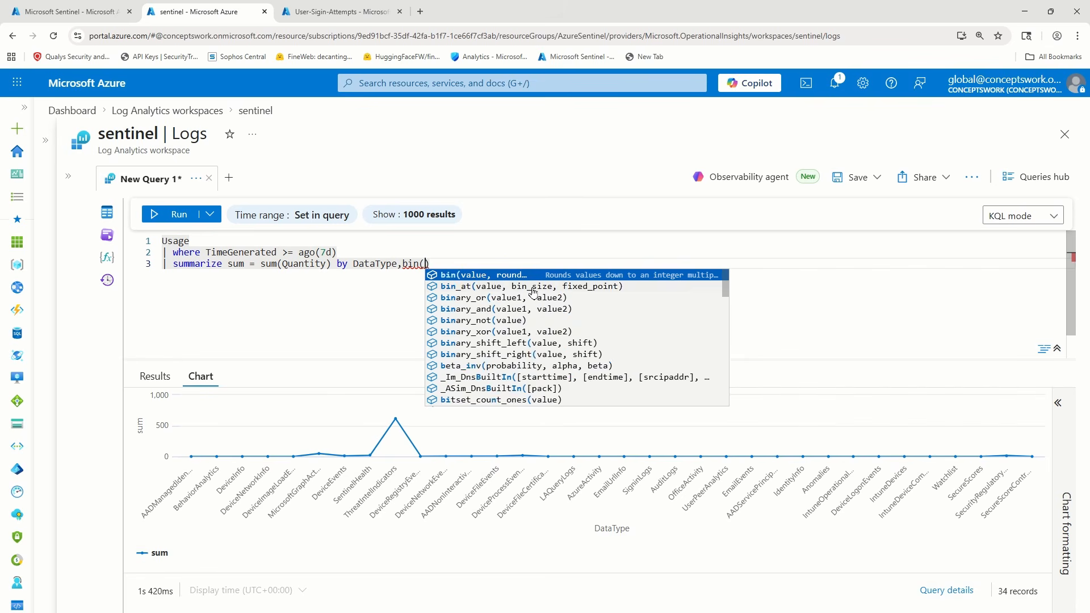
text(meGenerated)
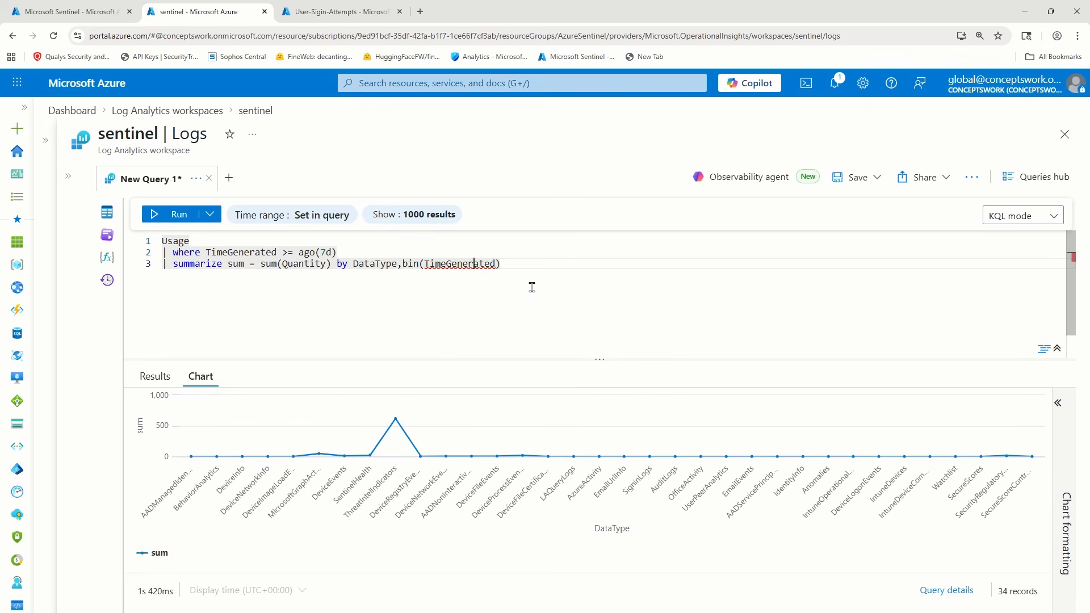
text(,1d)
key(shift+Return)
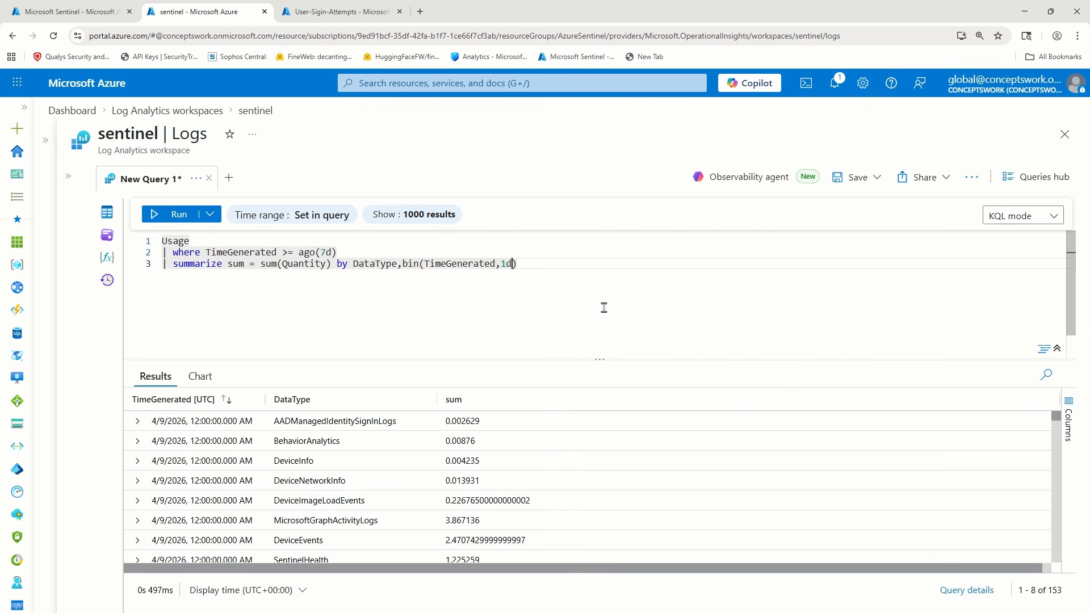
Add "| render timechart" as the last query line and run it to plot daily usage per DataType.
key(End)
key(Return)
text(| ren)
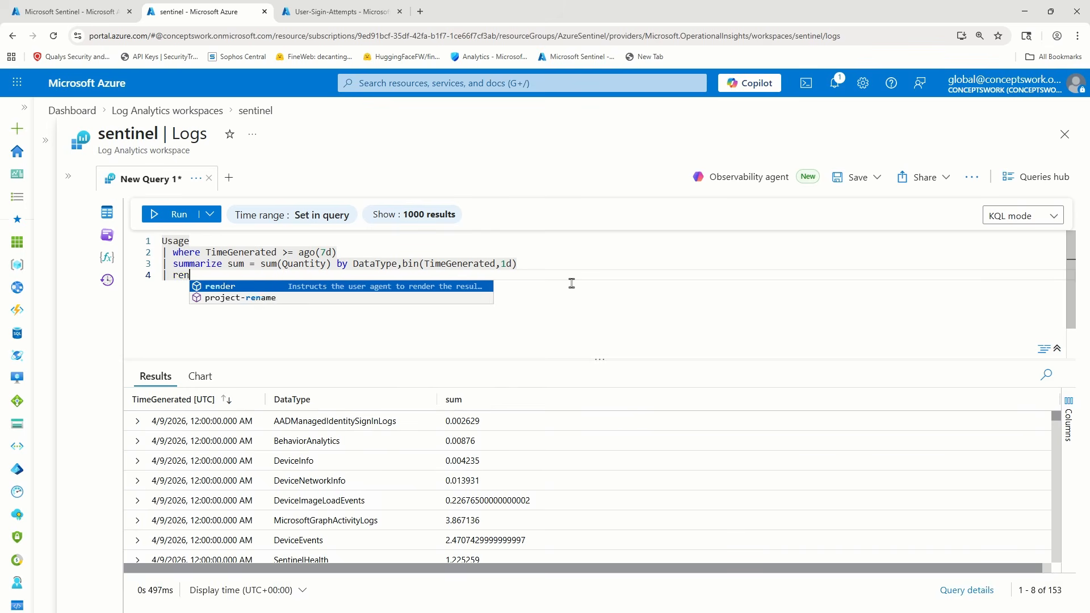
text(der timechart)
key(shift+Return)
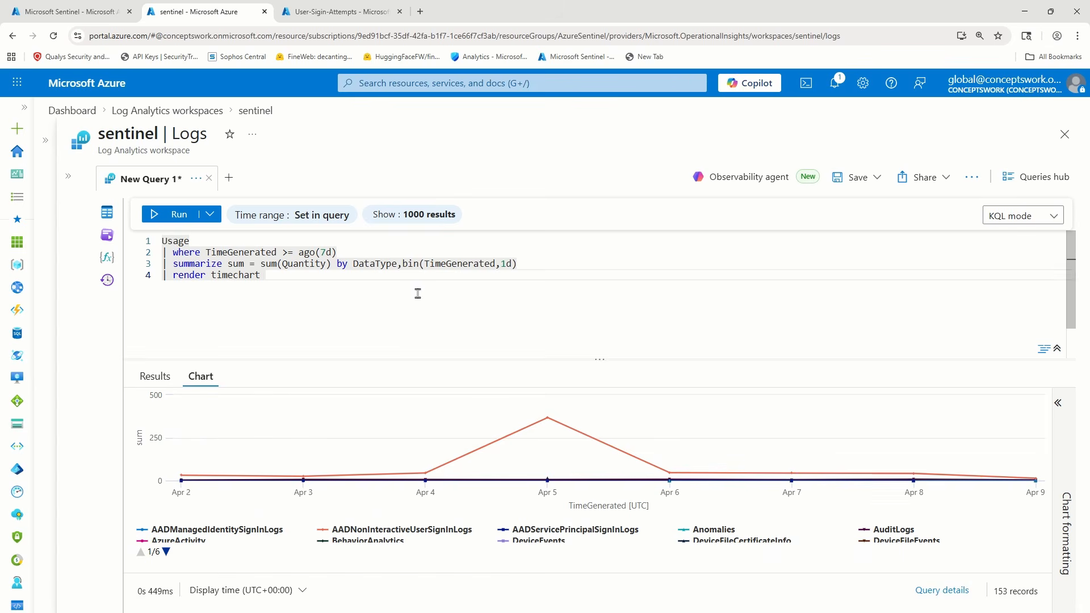
Change the render type to columnchart and rerun the query.
drag(418, 294, 239, 276)
key(BackSpace)
text(columnchart)
key(shift+Return)
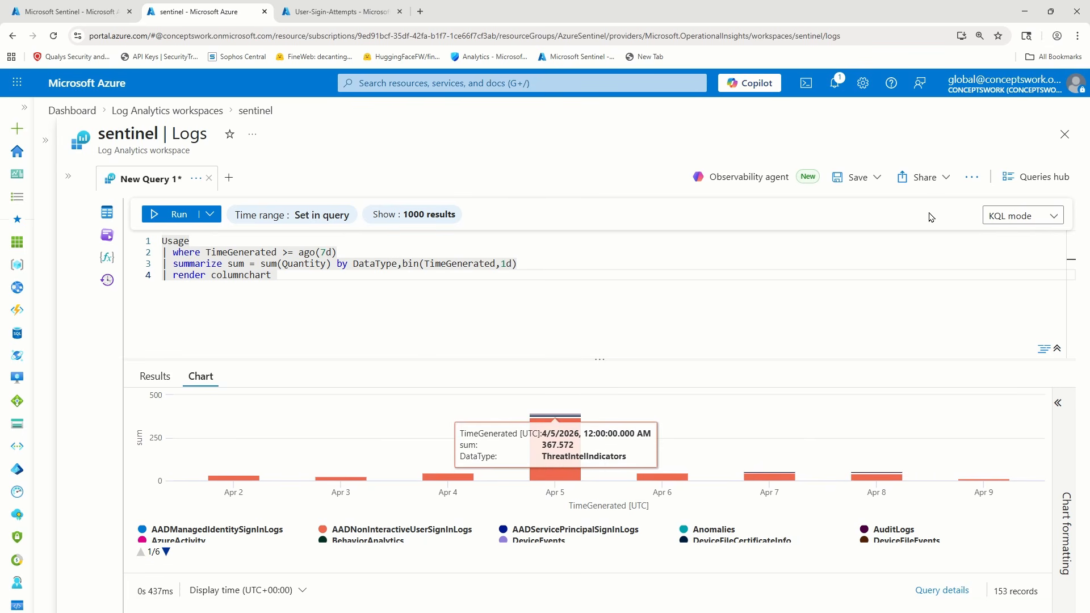
Pin the daily usage column chart to the existing shared Azure dashboard User-Sigin-Attempts.
click(857, 177)
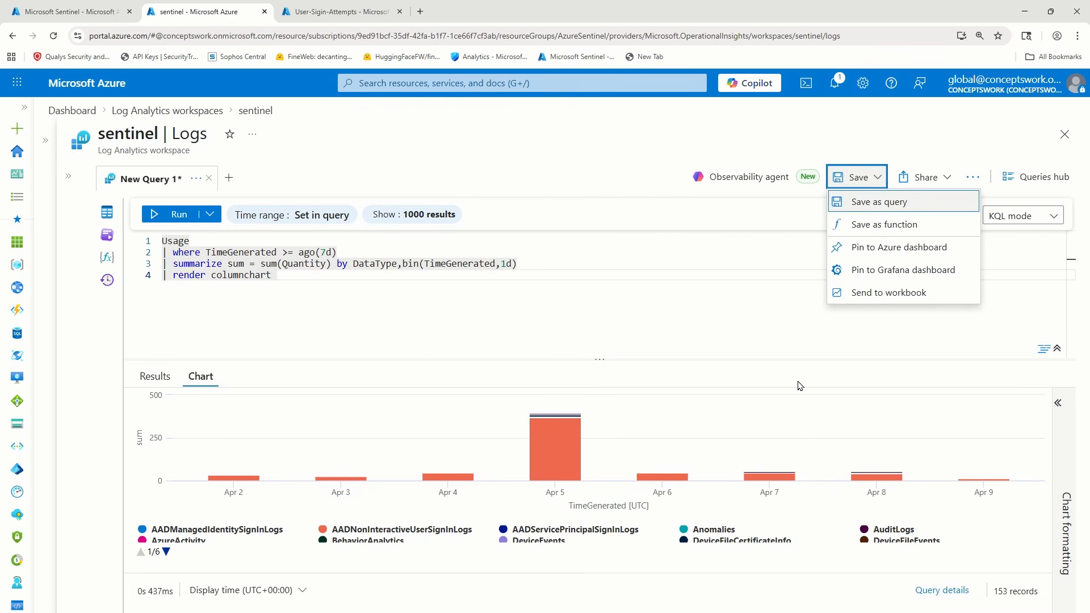
click(890, 248)
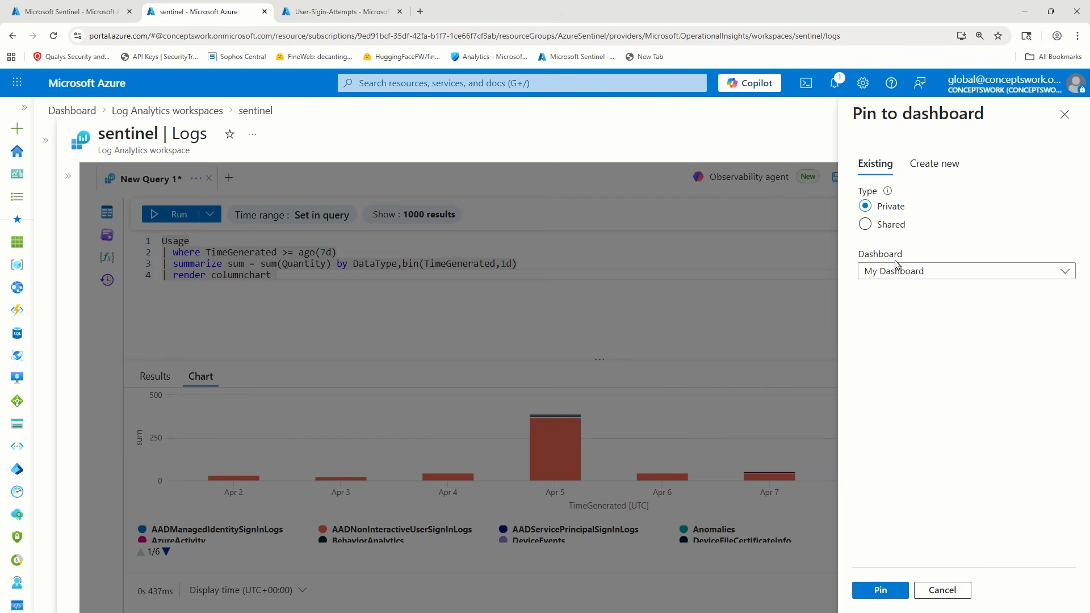
click(881, 227)
click(901, 338)
click(909, 409)
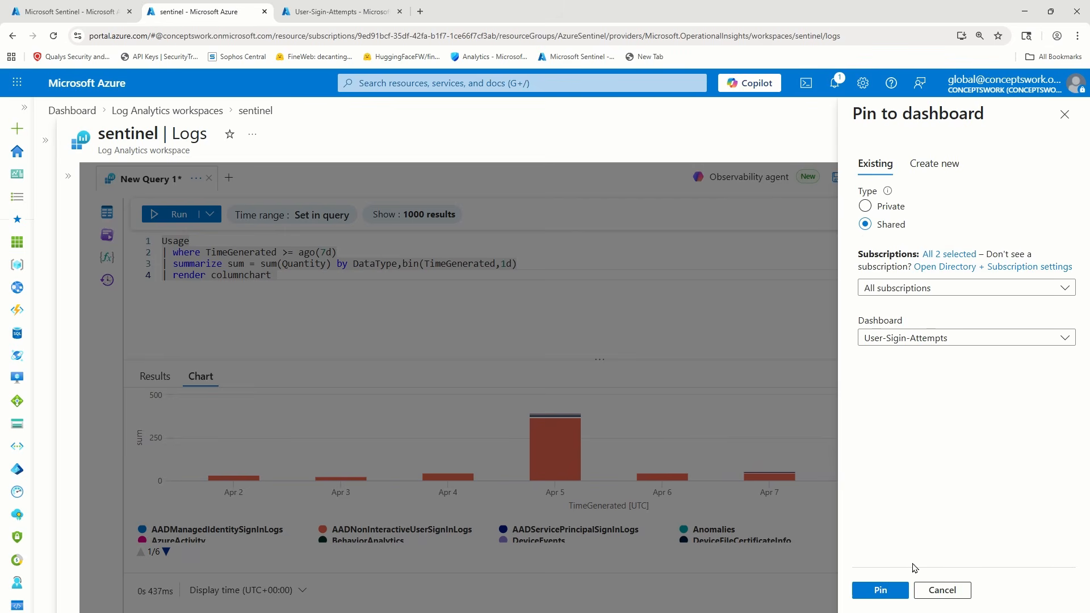
click(881, 591)
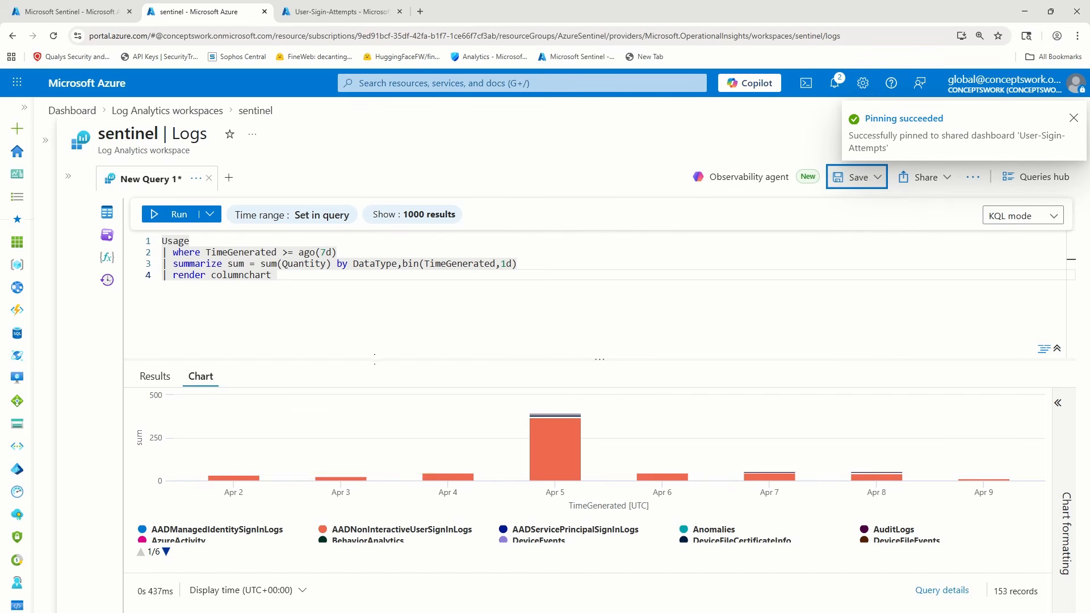
Go to the User-Sigin-Attempts dashboard, refresh it and look over all the pinned charts.
drag(375, 360, 389, 289)
click(80, 12)
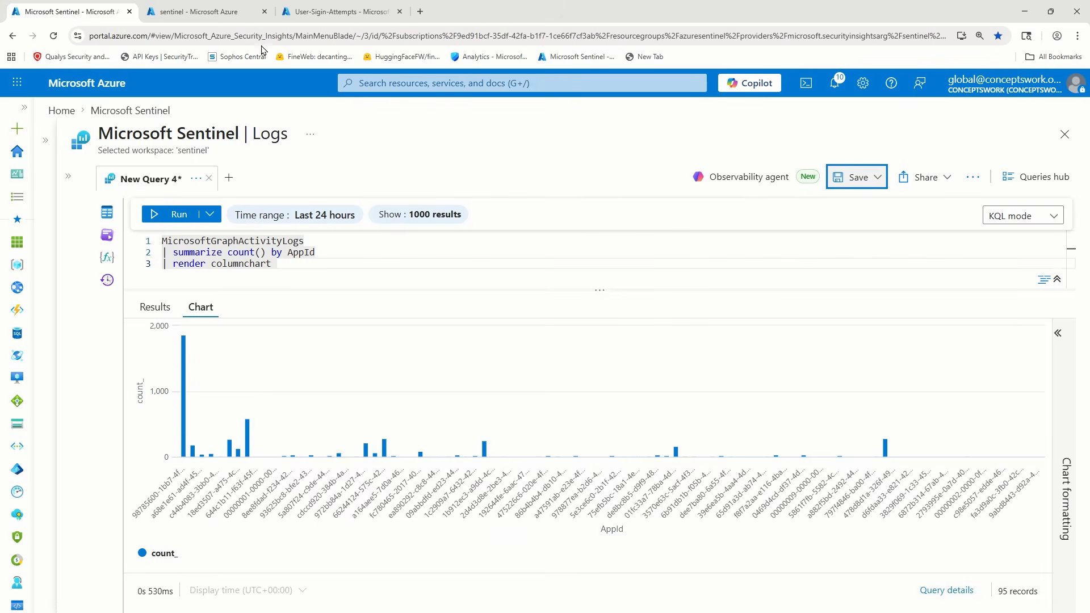
click(204, 11)
click(341, 11)
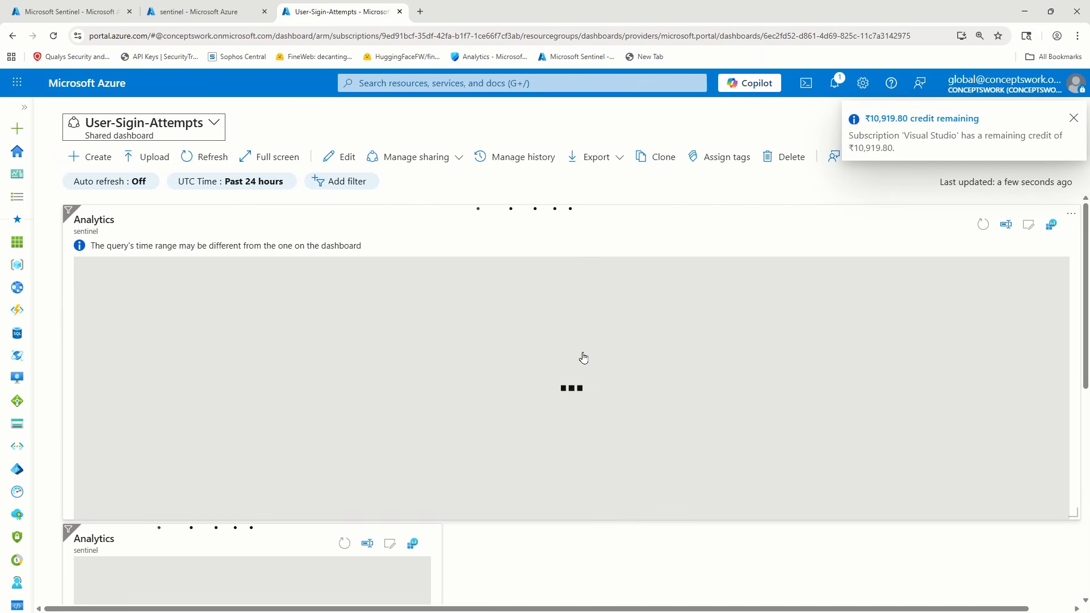
scroll(653, 398, down, 5)
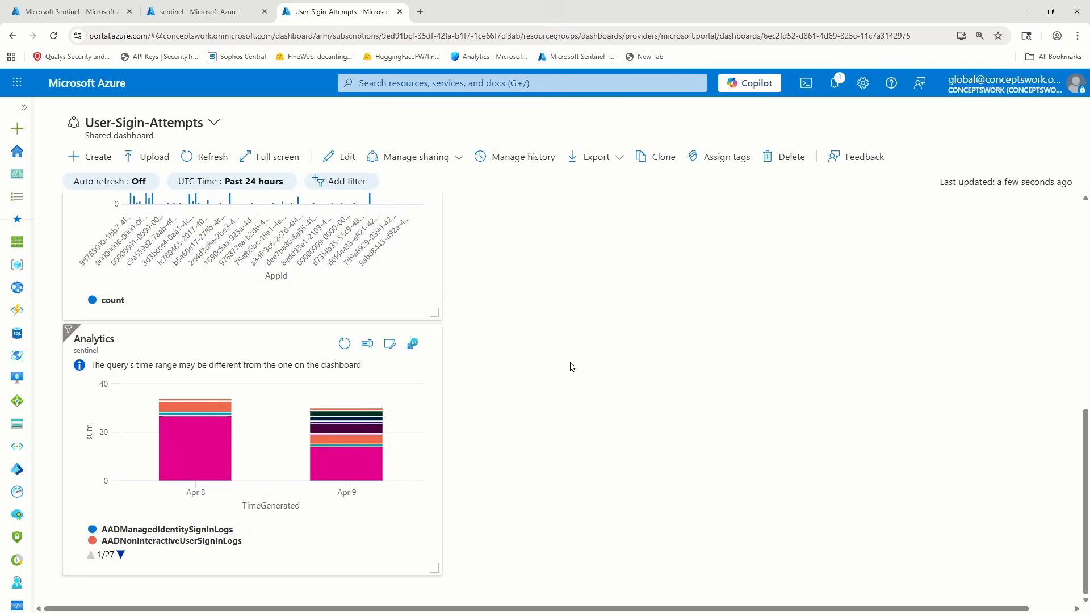
scroll(557, 365, up, 4)
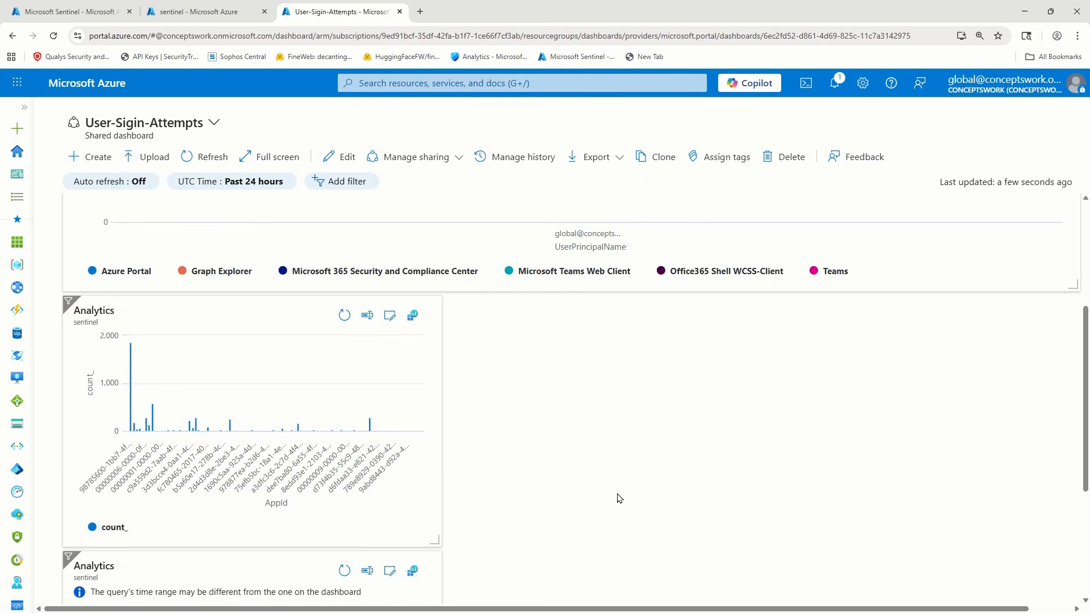
scroll(634, 503, up, 2)
Edit the dashboard layout to place the daily usage chart tile beside the AppId count chart, and save it.
click(341, 157)
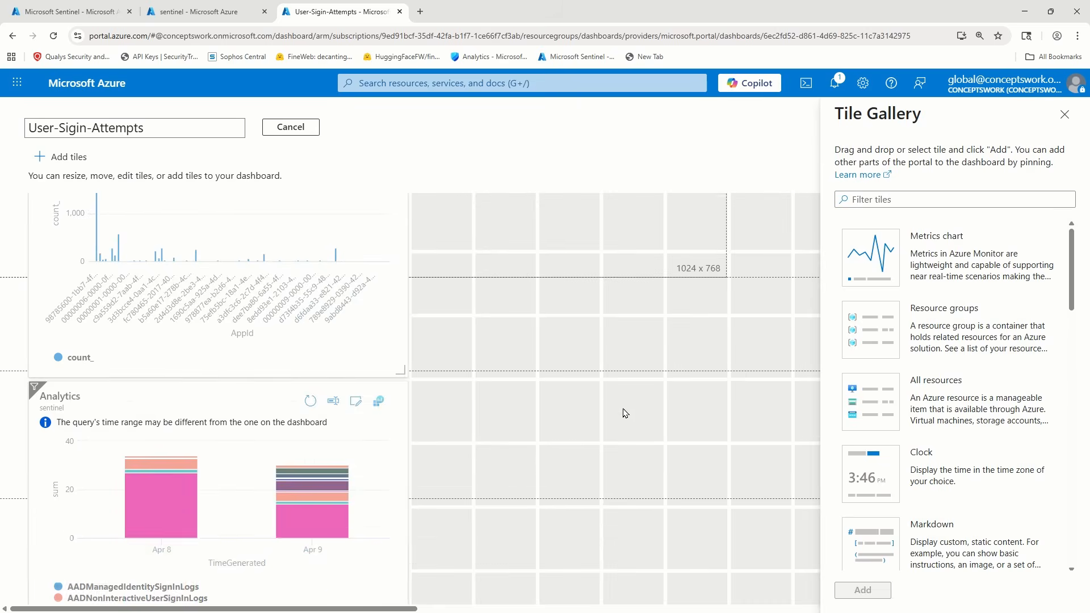
drag(207, 406, 570, 229)
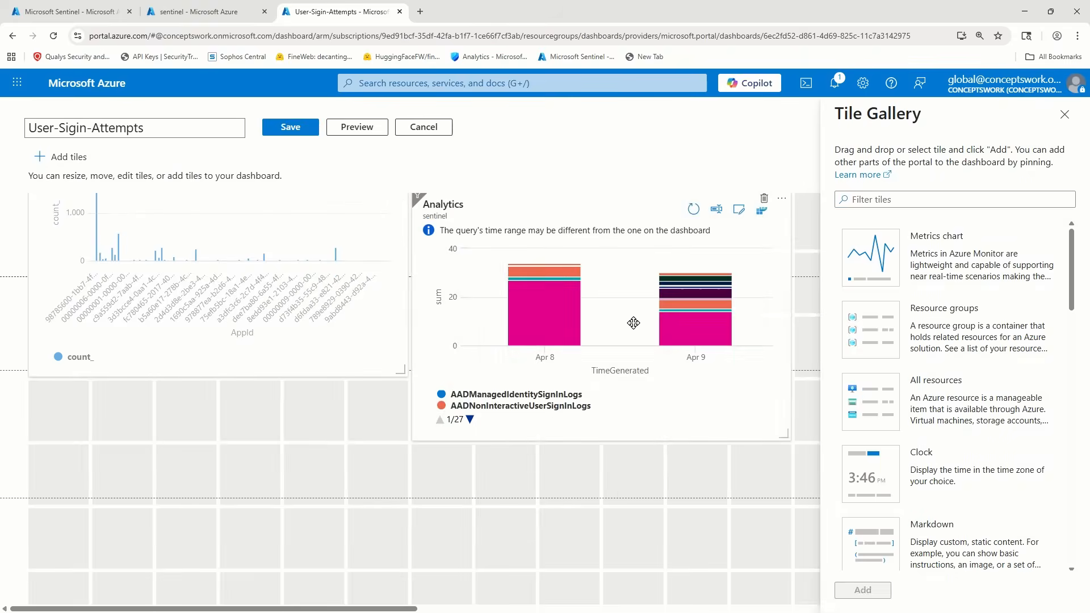
scroll(633, 324, up, 3)
drag(487, 388, 499, 309)
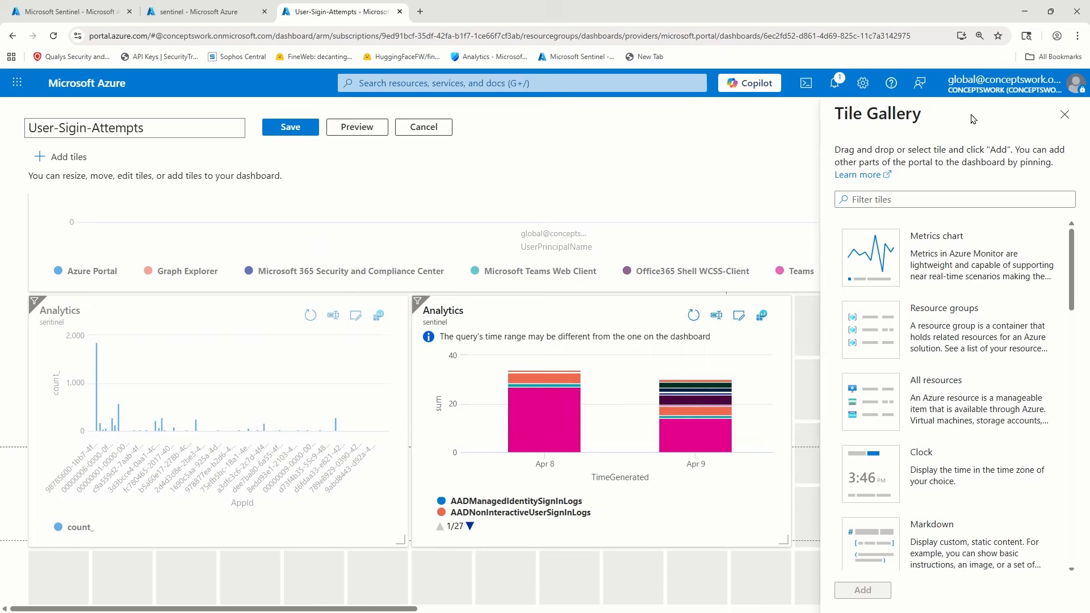
click(1057, 118)
click(289, 128)
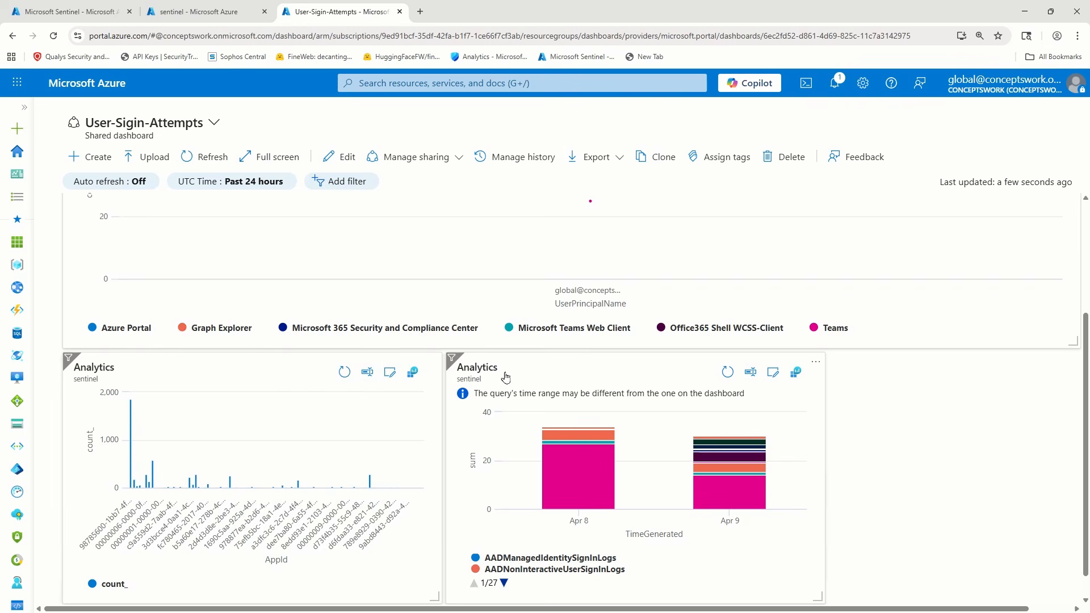
Export the User-Sigin-Attempts dashboard as a downloaded file and locate it in the Downloads folder.
scroll(511, 381, up, 3)
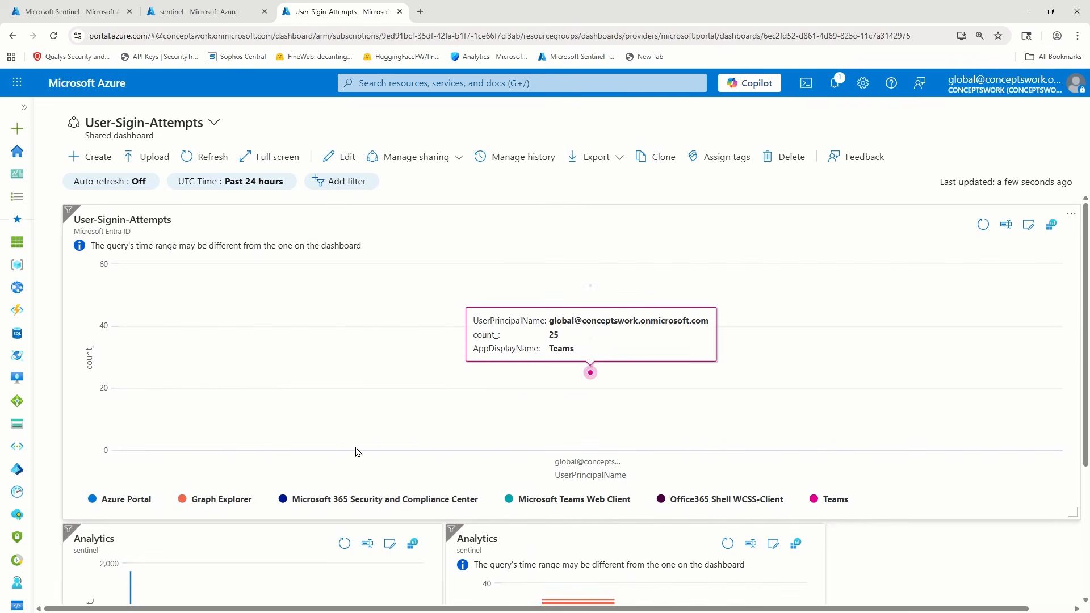
click(596, 157)
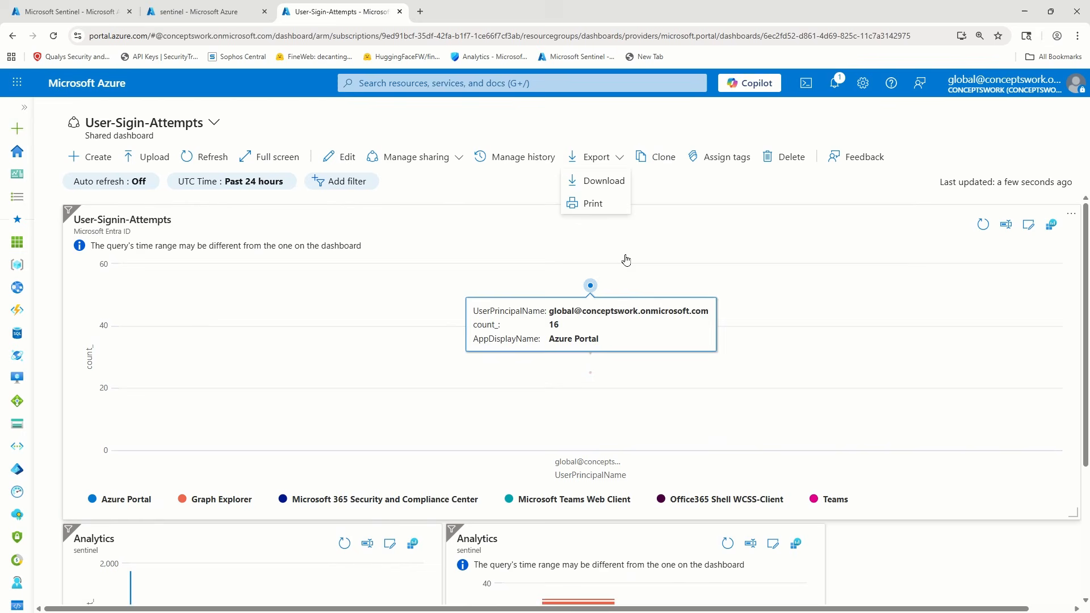
click(597, 179)
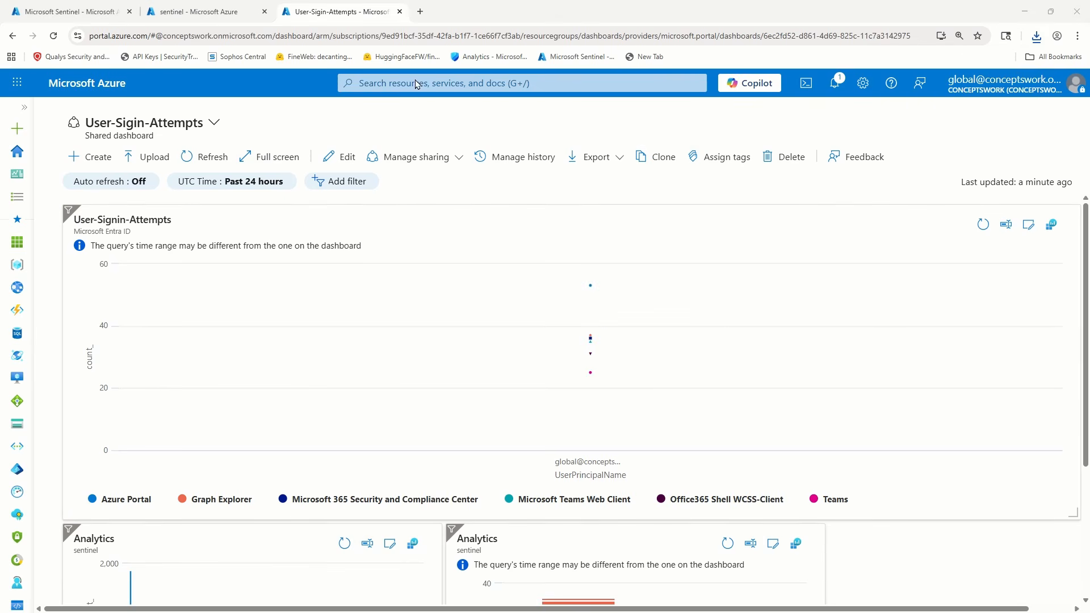
click(1036, 38)
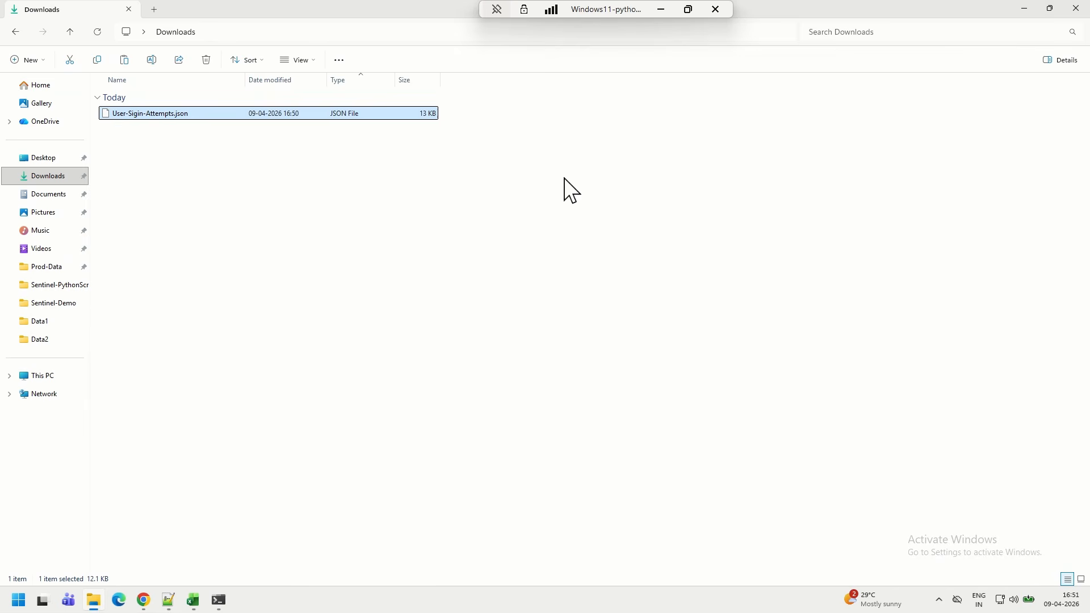
Open User-Sigin-Attempts.json in Notepad++, examine its tile positions, queries and axis definitions, and return to the Azure dashboard.
click(392, 378)
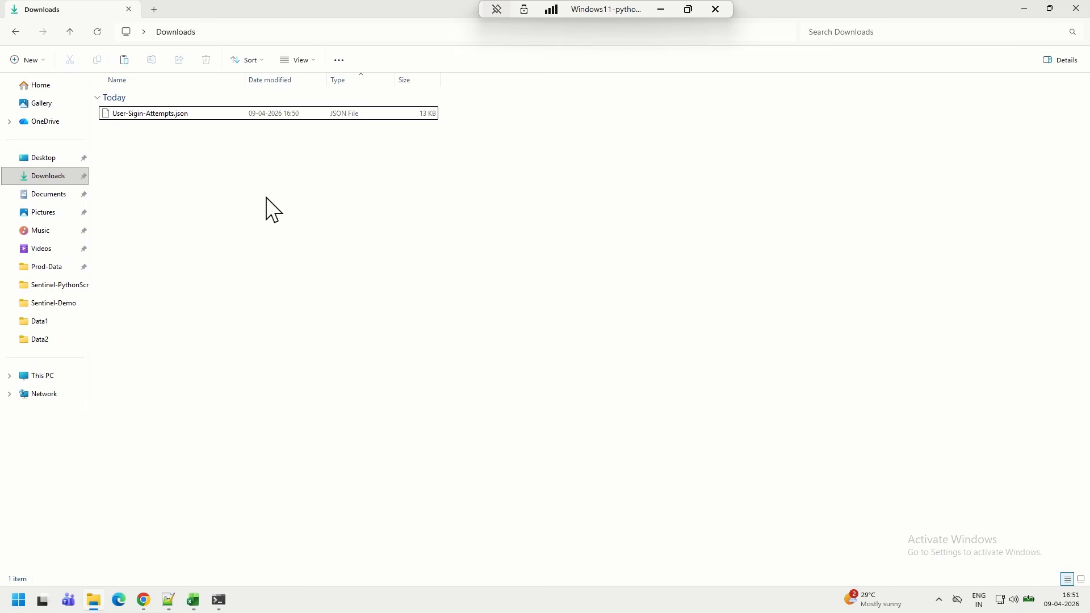
drag(150, 113, 553, 311)
scroll(588, 310, down, 14)
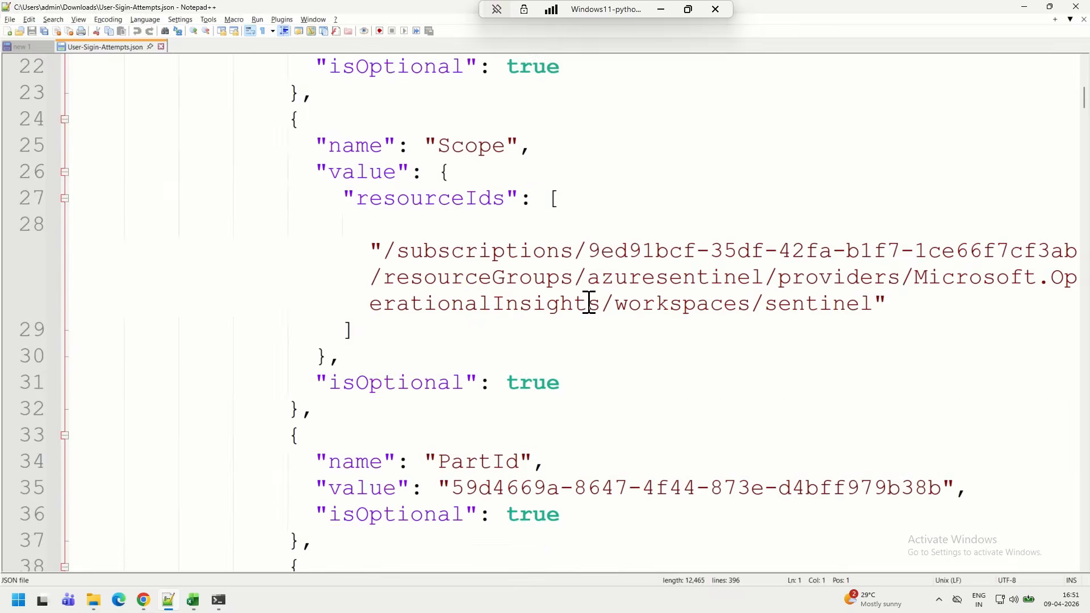
scroll(586, 318, down, 20)
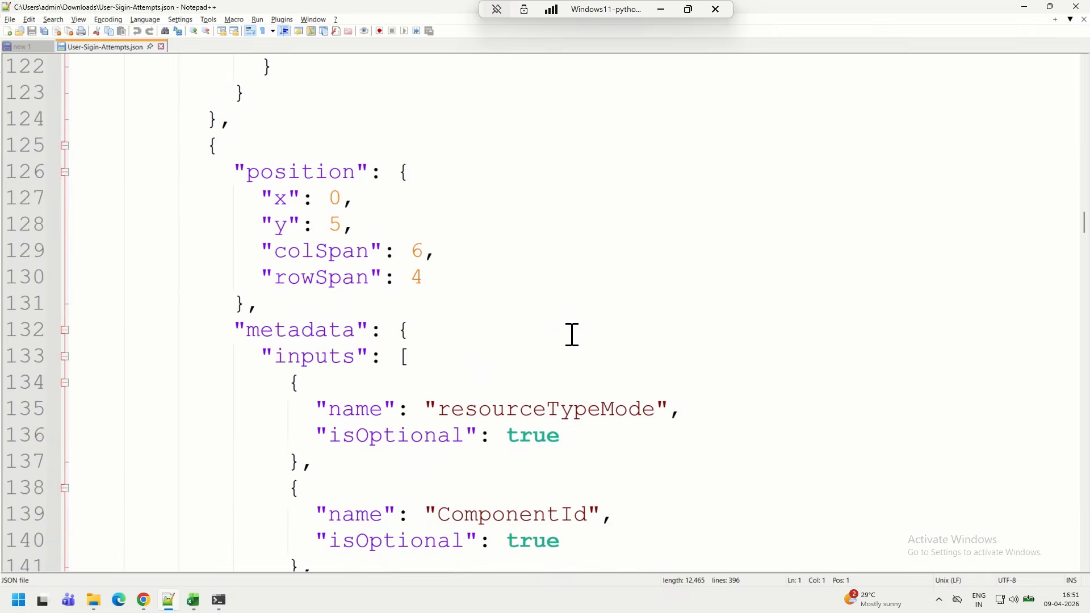
scroll(564, 338, down, 17)
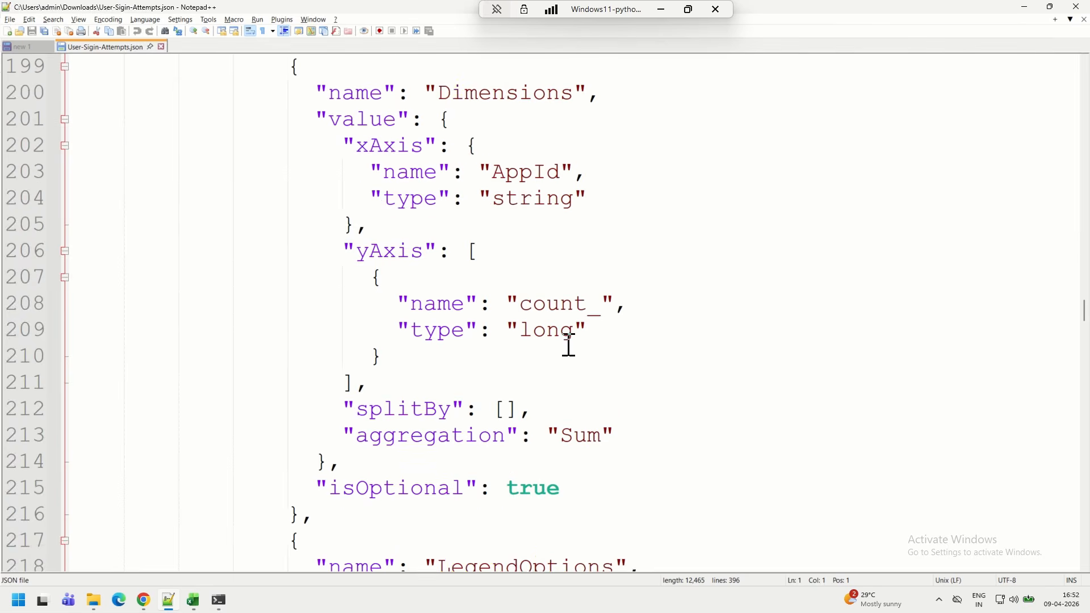
scroll(796, 353, up, 4)
scroll(790, 353, up, 8)
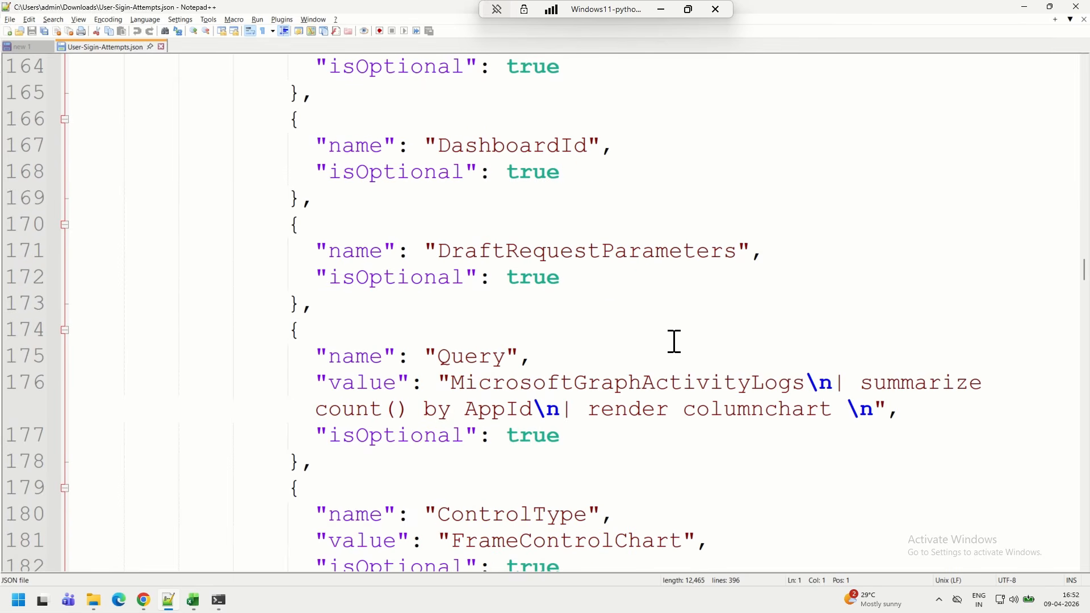
click(1021, 7)
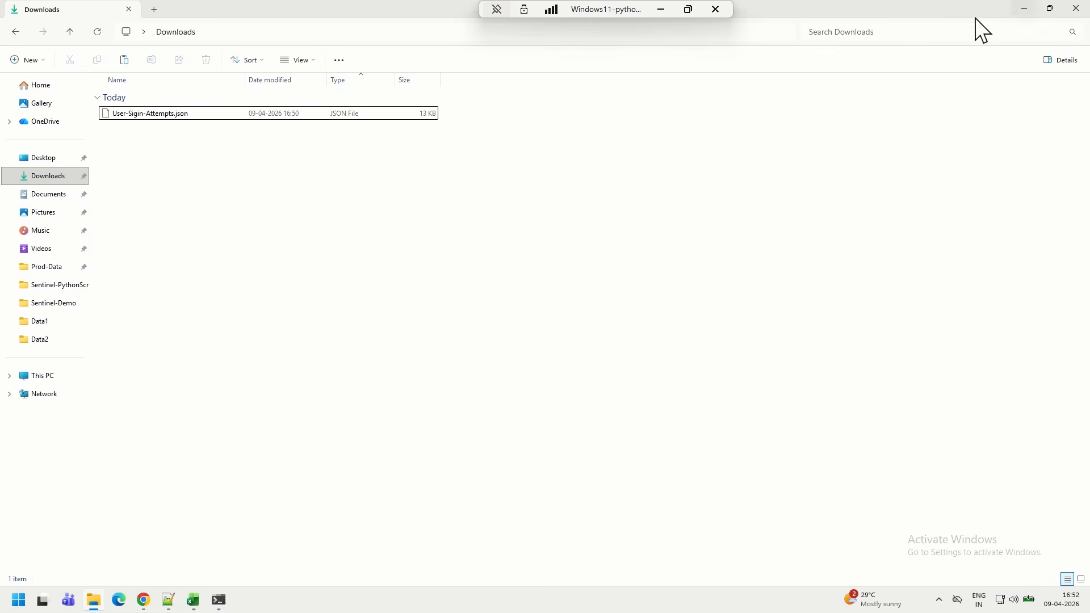
click(662, 9)
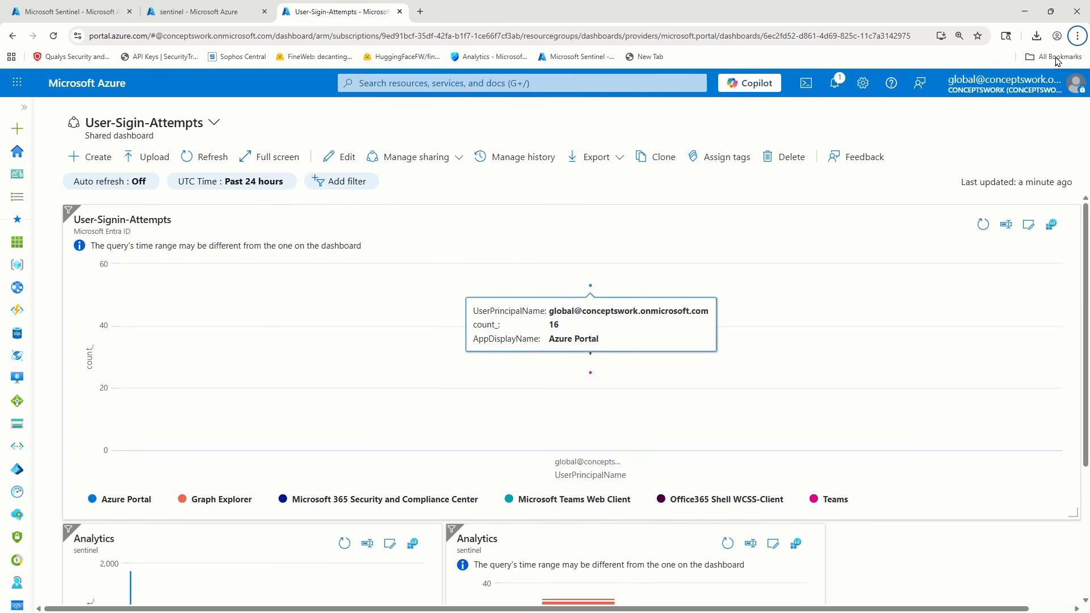
Check the recent download history and look over the rearranged sign-in, AppId and usage charts on the dashboard.
click(1036, 36)
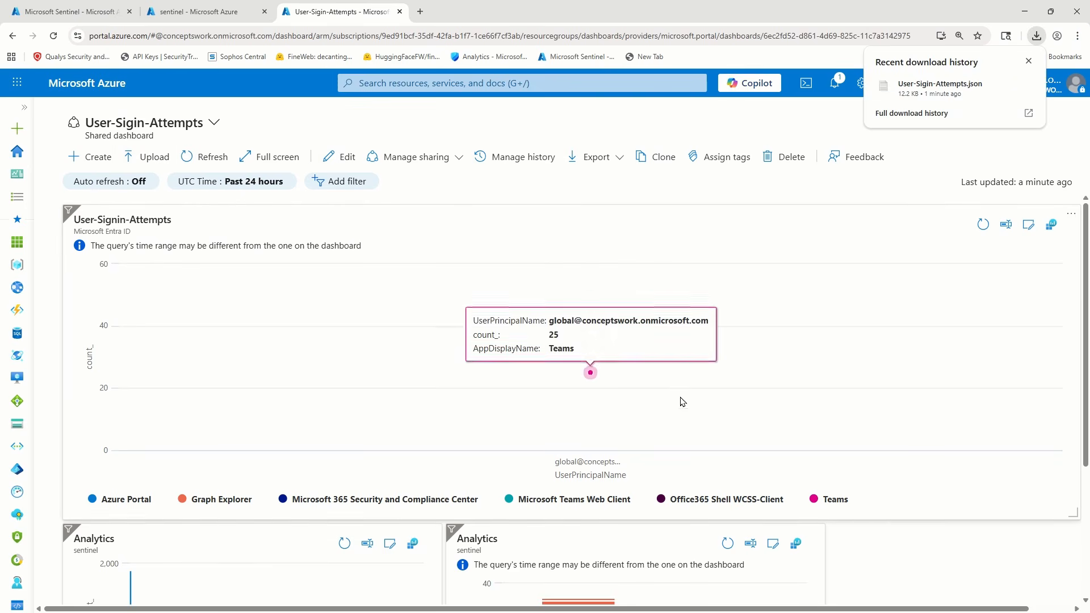
scroll(673, 398, down, 3)
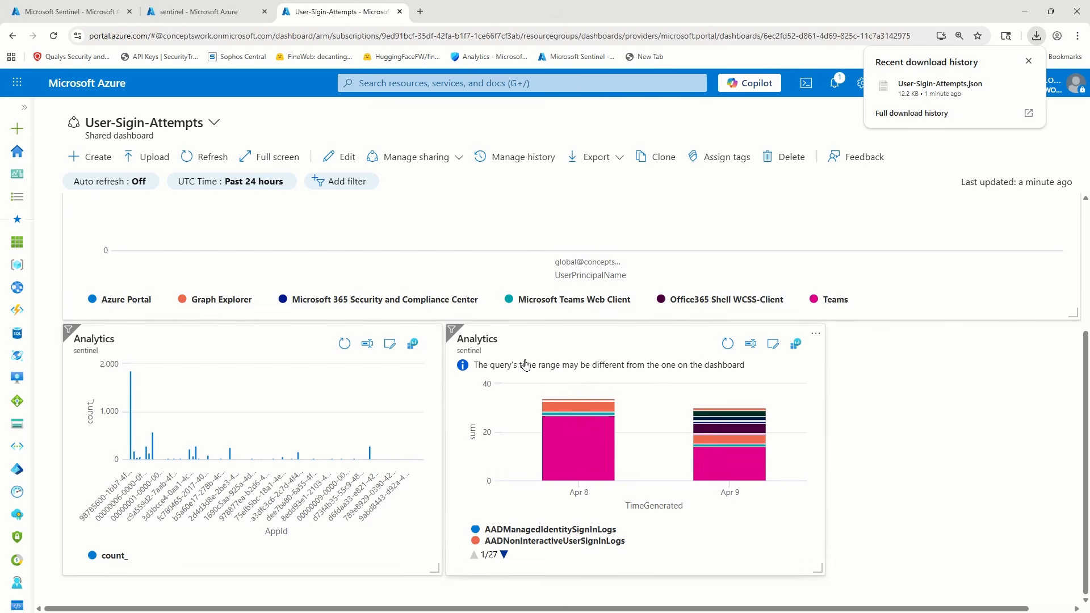
scroll(525, 365, up, 3)
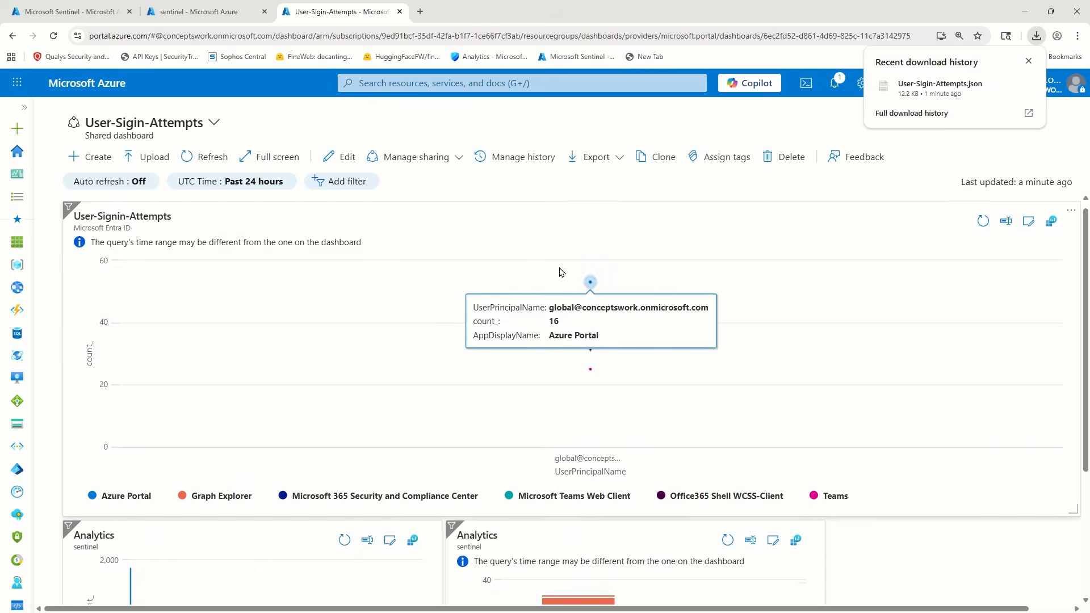
scroll(371, 369, down, 3)
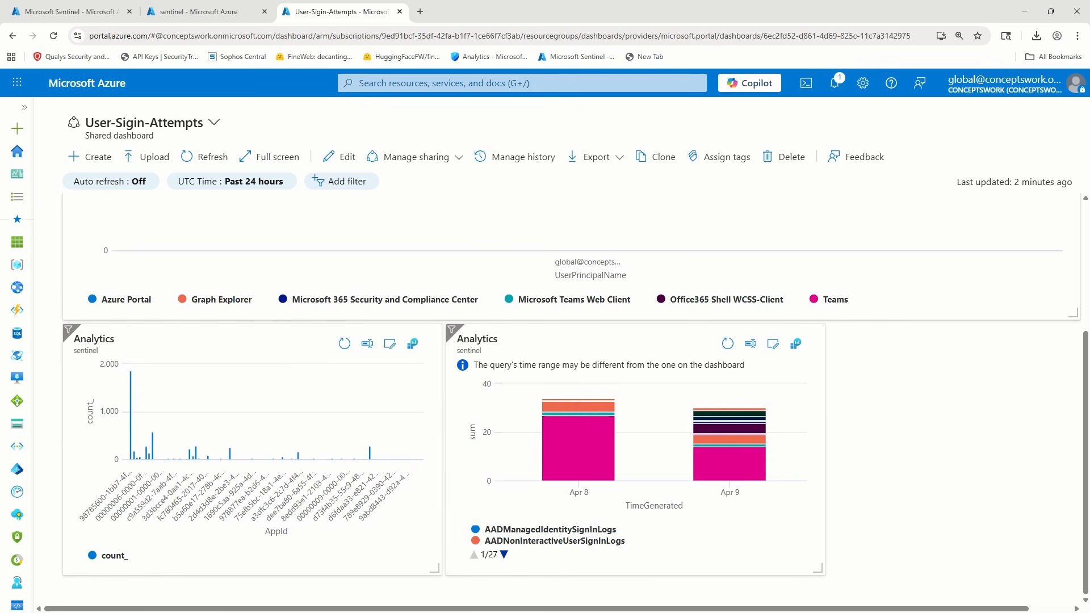
Switch to the Microsoft Sentinel Logs page and try to open the Workbooks page of the sentinel workspace.
click(17, 111)
click(85, 11)
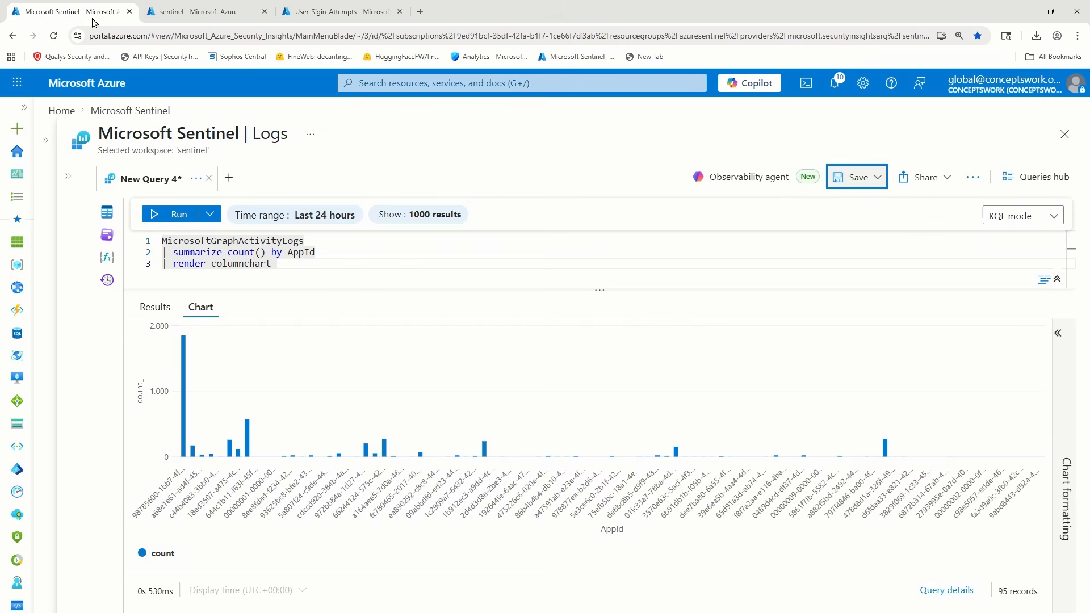
click(68, 176)
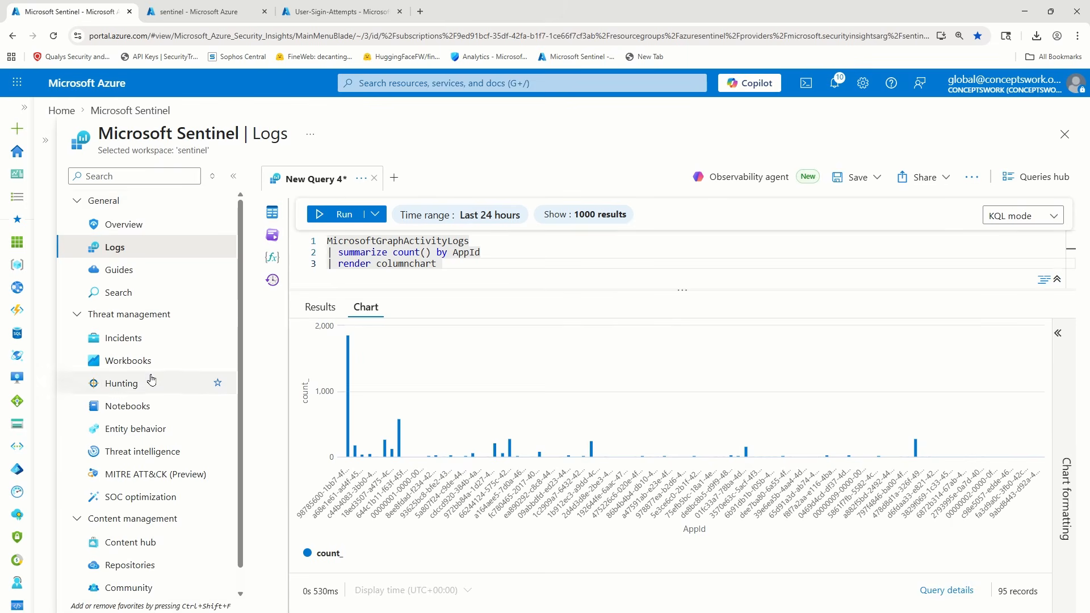
scroll(159, 420, down, 1)
click(123, 341)
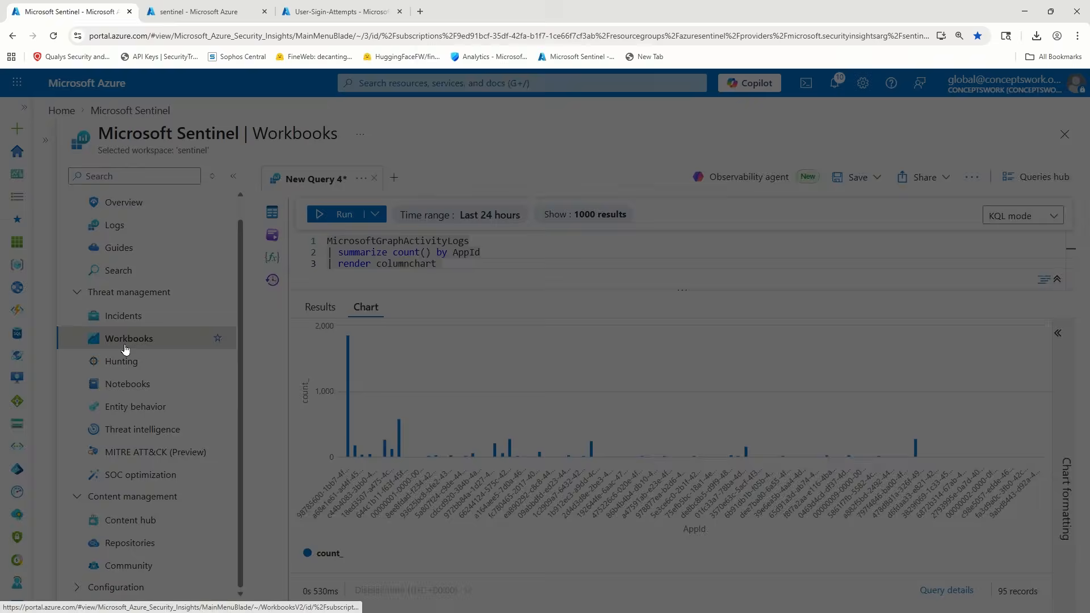
key(Return)
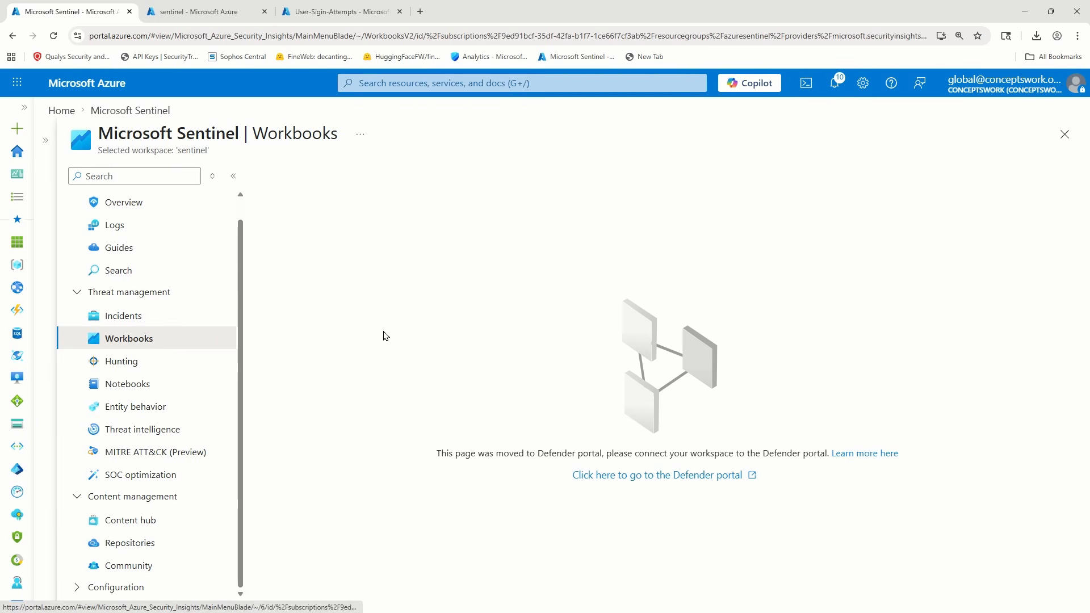
Open the sentinel workspace from the Log Analytics workspaces list and go to its Workbooks gallery.
click(198, 21)
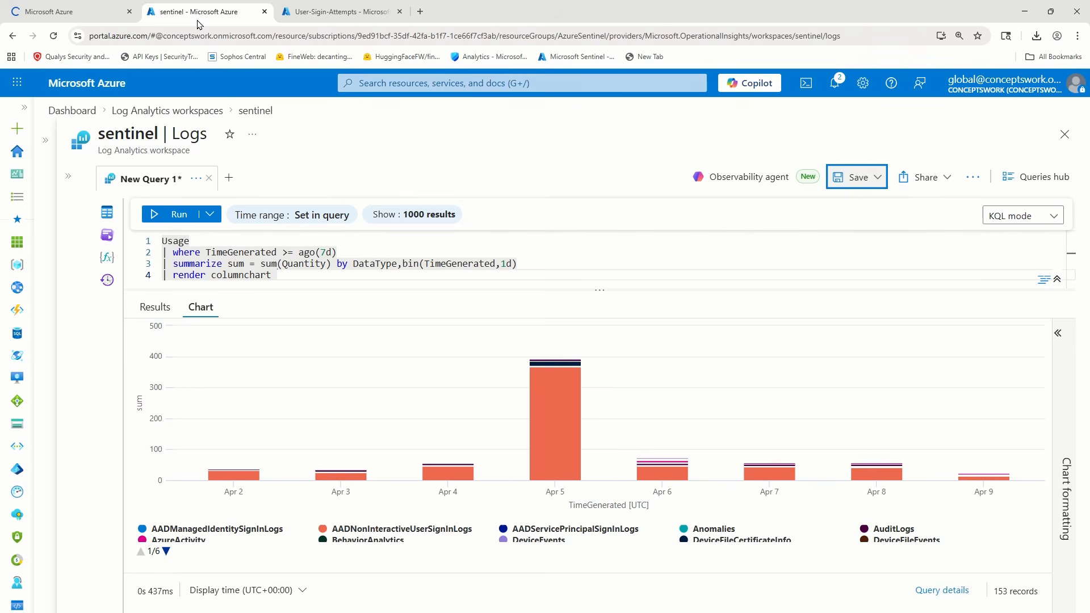
click(405, 84)
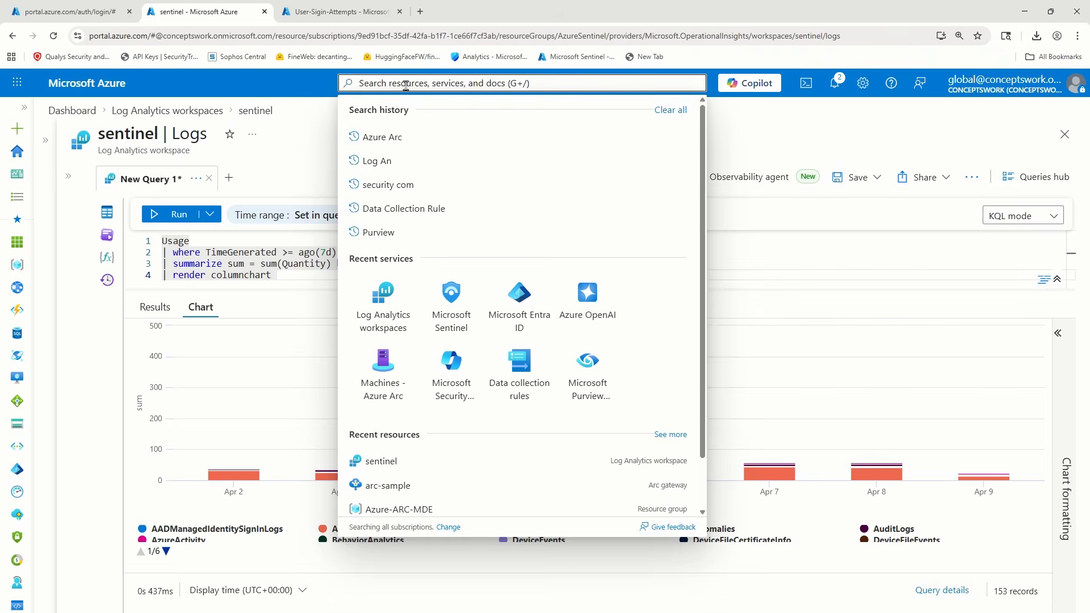
text(Lgo)
key(BackSpace)
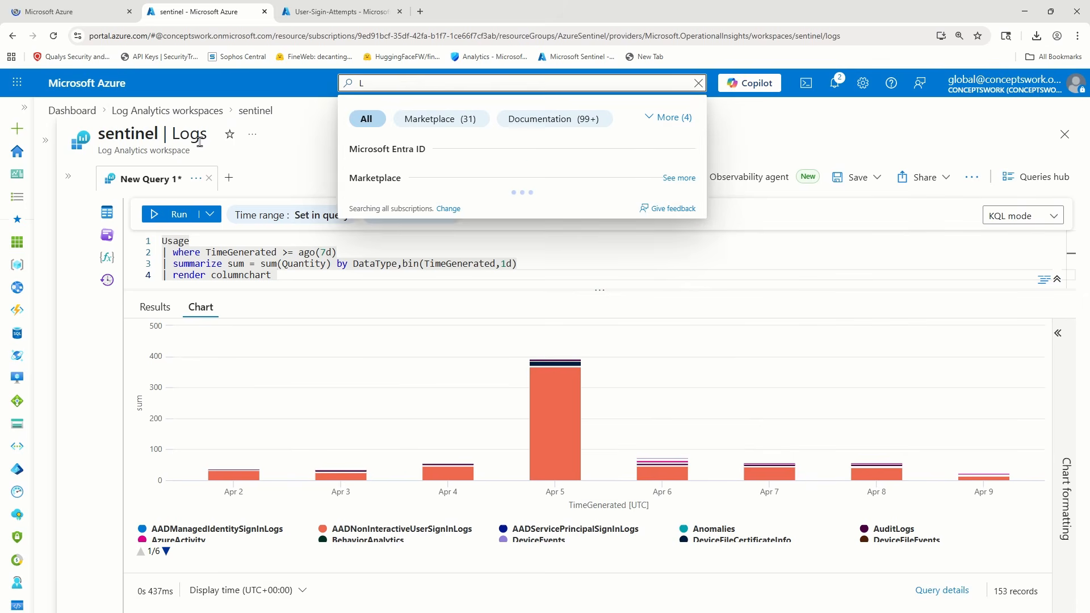
click(159, 112)
click(595, 120)
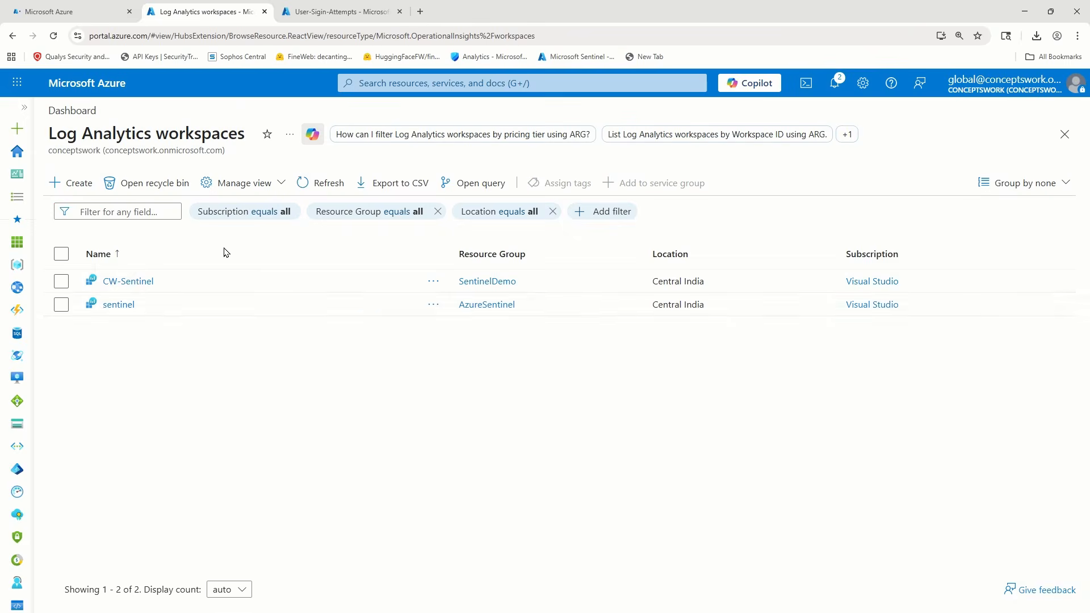
click(117, 305)
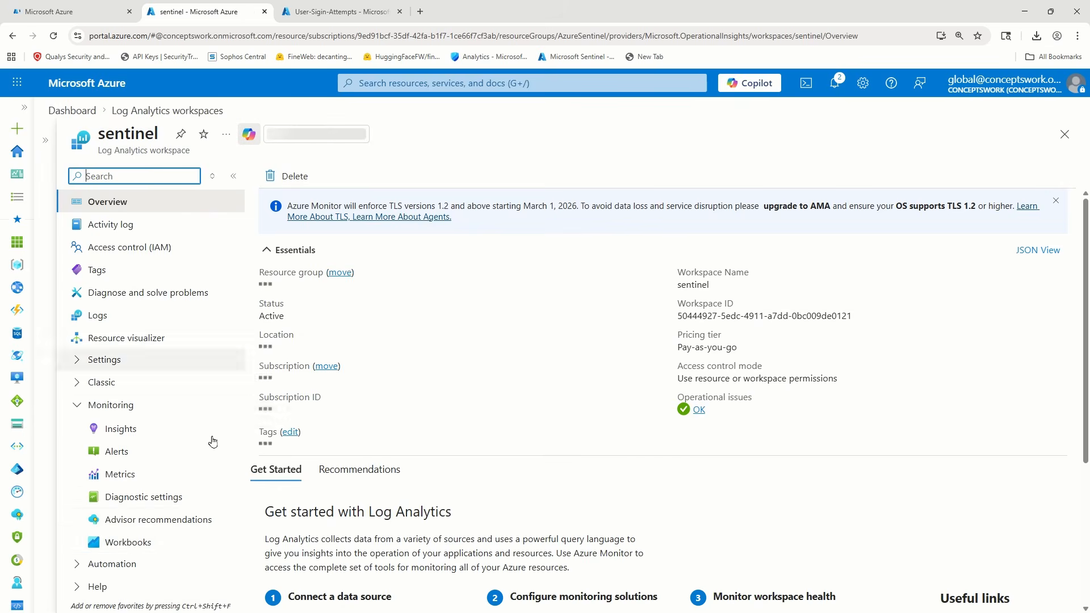
click(114, 542)
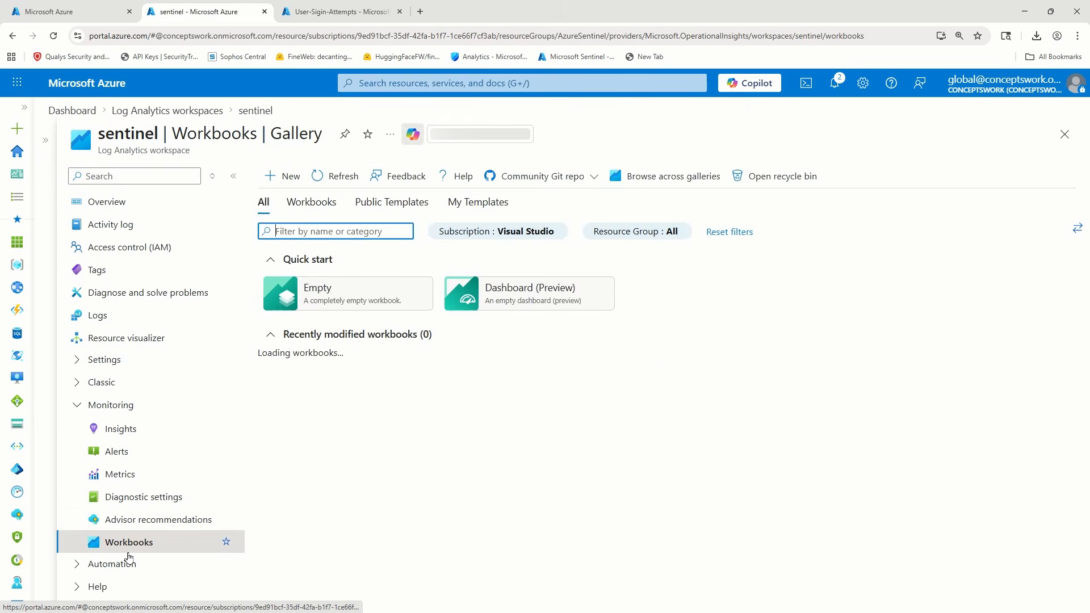
Browse the workbook gallery, open the Usage workbook under Log Analytics Workspace Insights, and collapse the workspace navigation.
scroll(788, 327, down, 8)
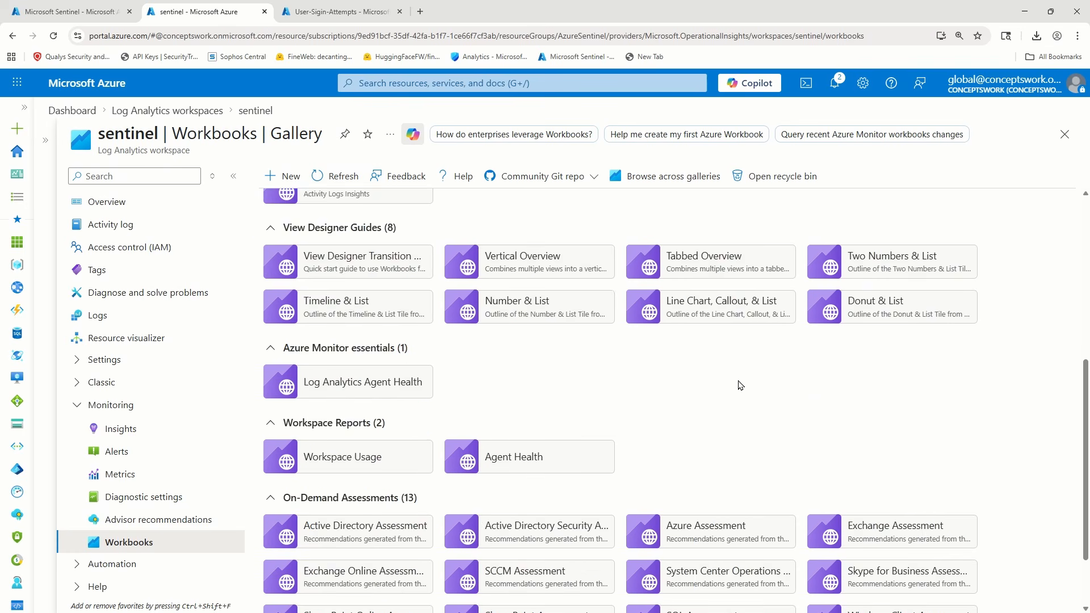
scroll(546, 449, up, 6)
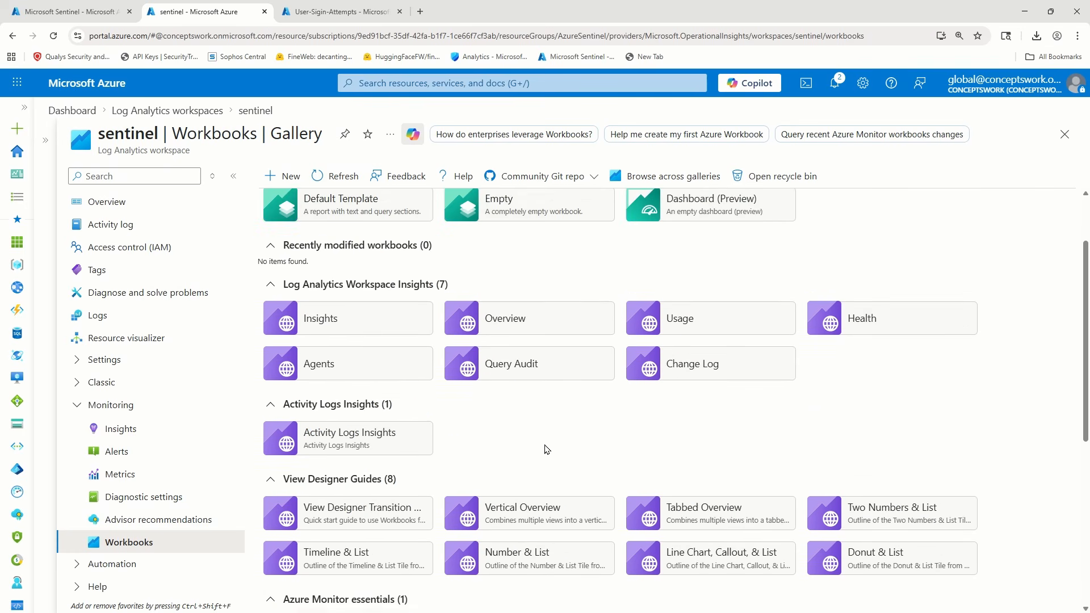
scroll(772, 455, up, 2)
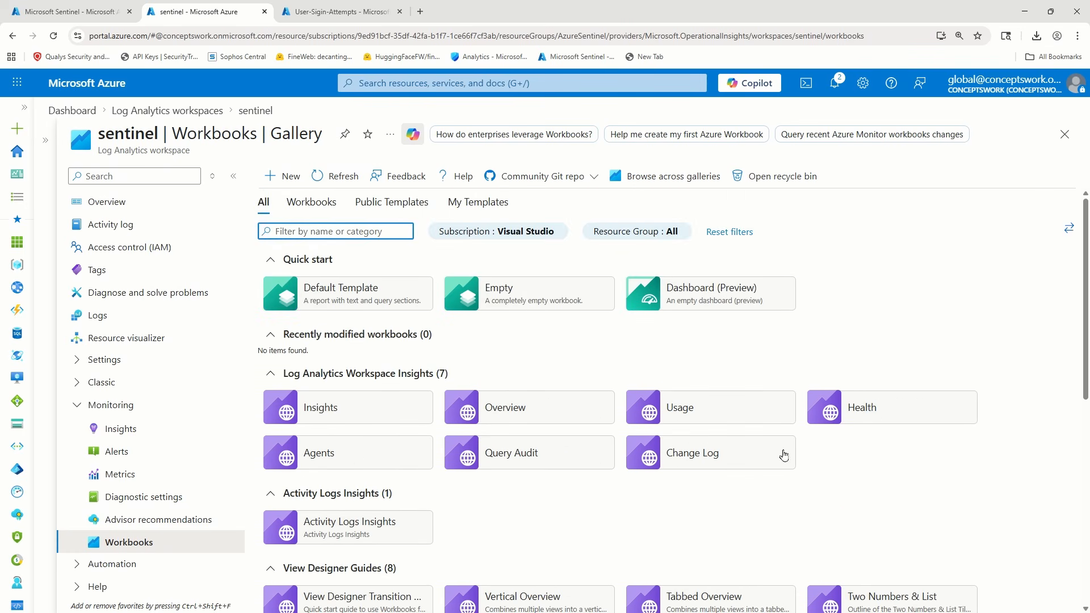
scroll(784, 454, down, 2)
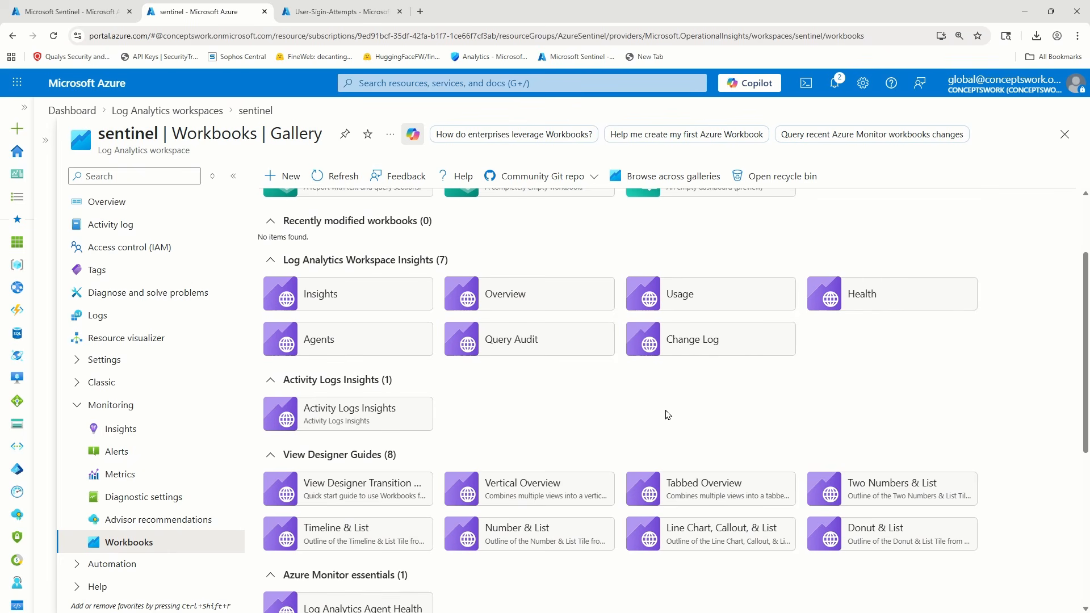
click(706, 295)
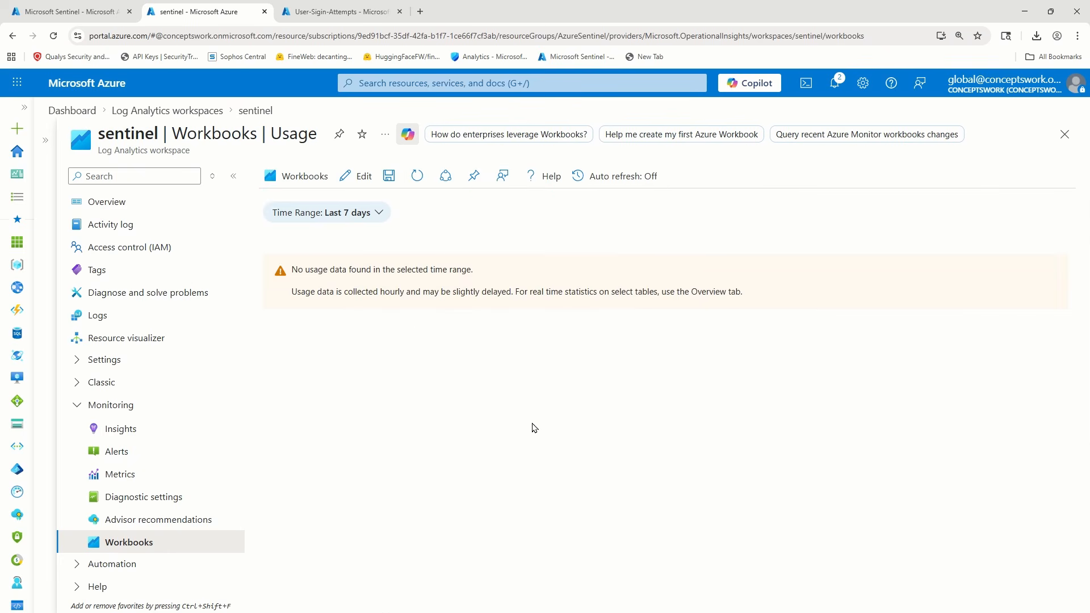
click(234, 176)
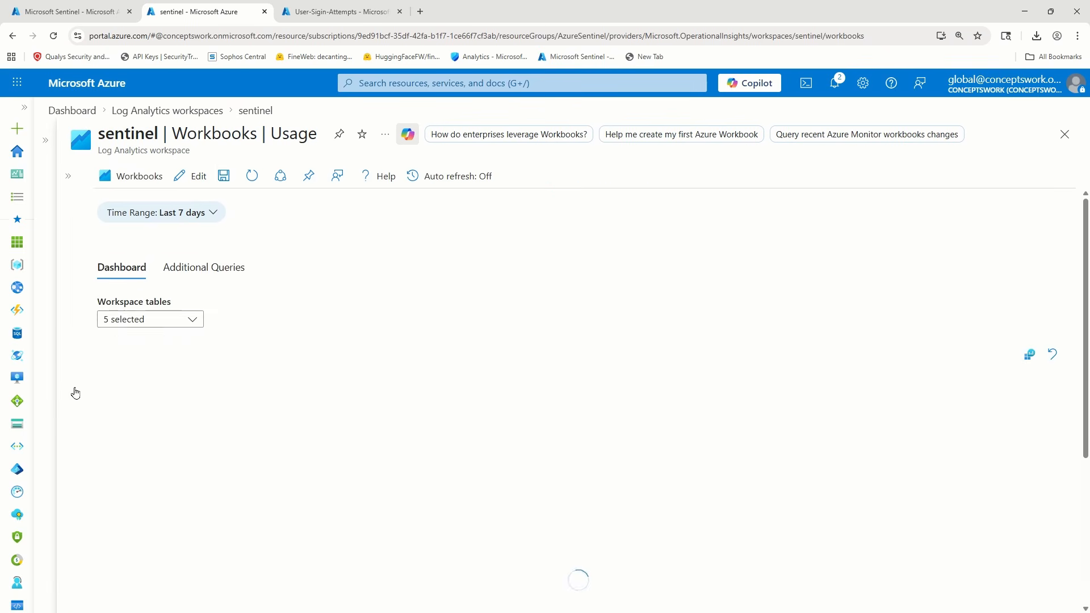
Check the workspace tables selection and review the table ingestion volumes and charts in the Usage workbook.
click(147, 324)
click(459, 308)
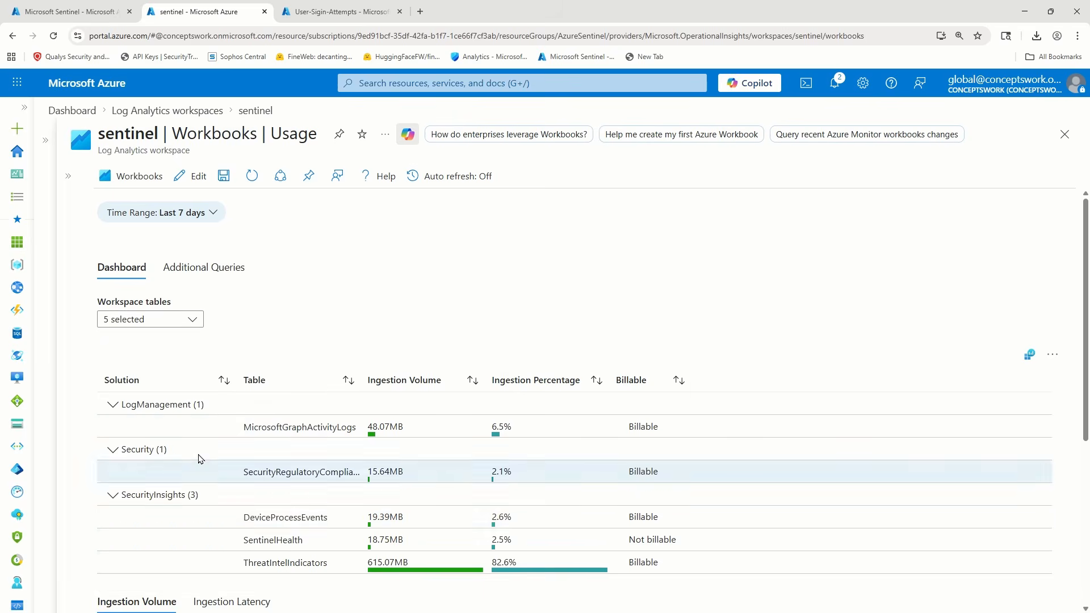
scroll(682, 444, down, 1)
scroll(683, 444, down, 5)
scroll(612, 410, up, 5)
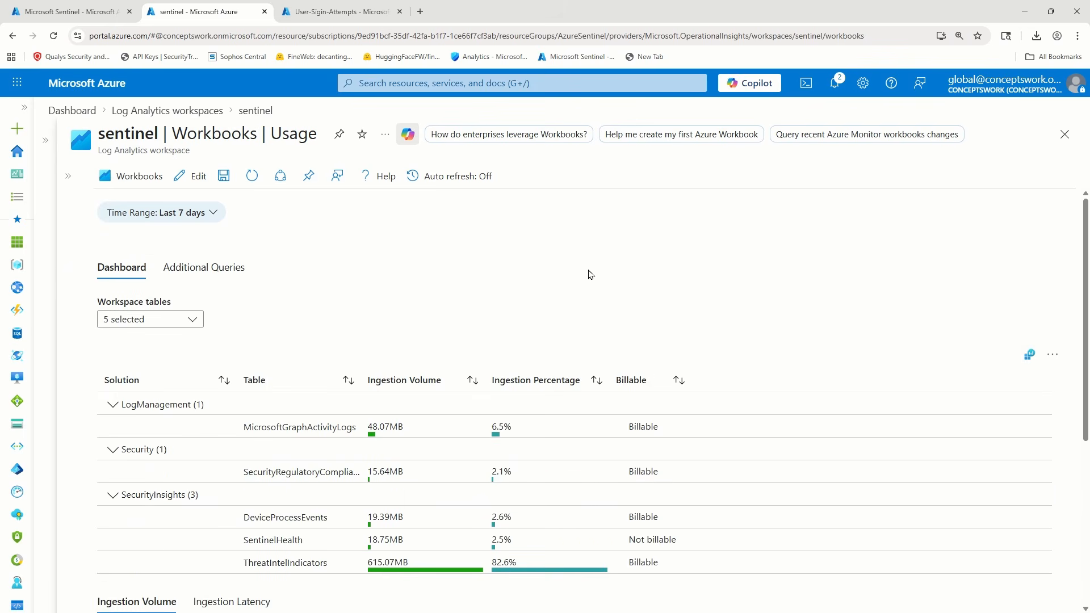
Check which fields a new filter offers on the User-Sigin-Attempts shared dashboard, and return to the Usage workbook.
click(69, 11)
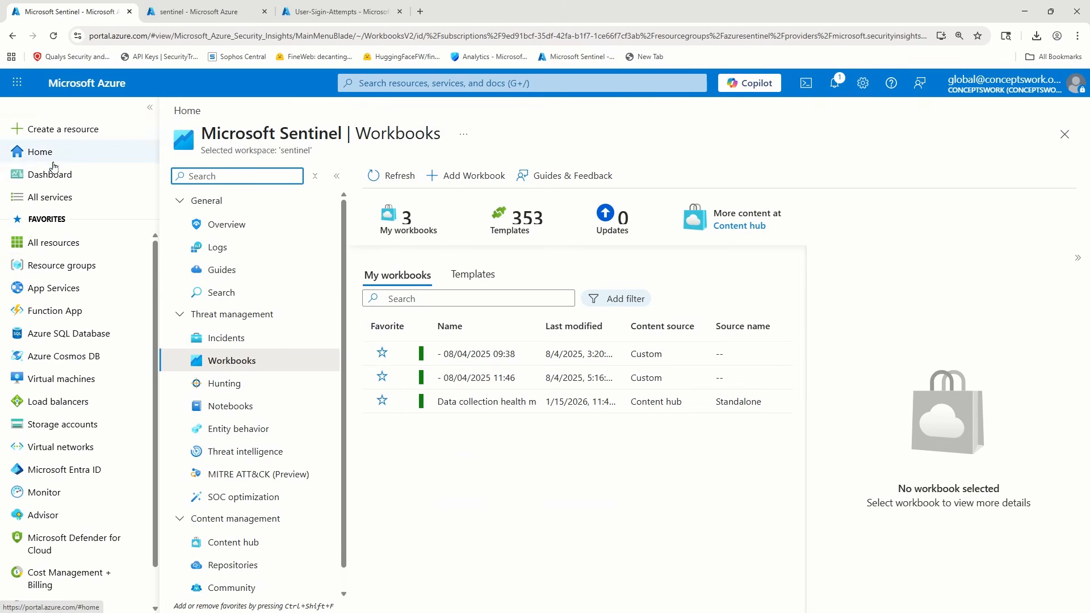
click(49, 175)
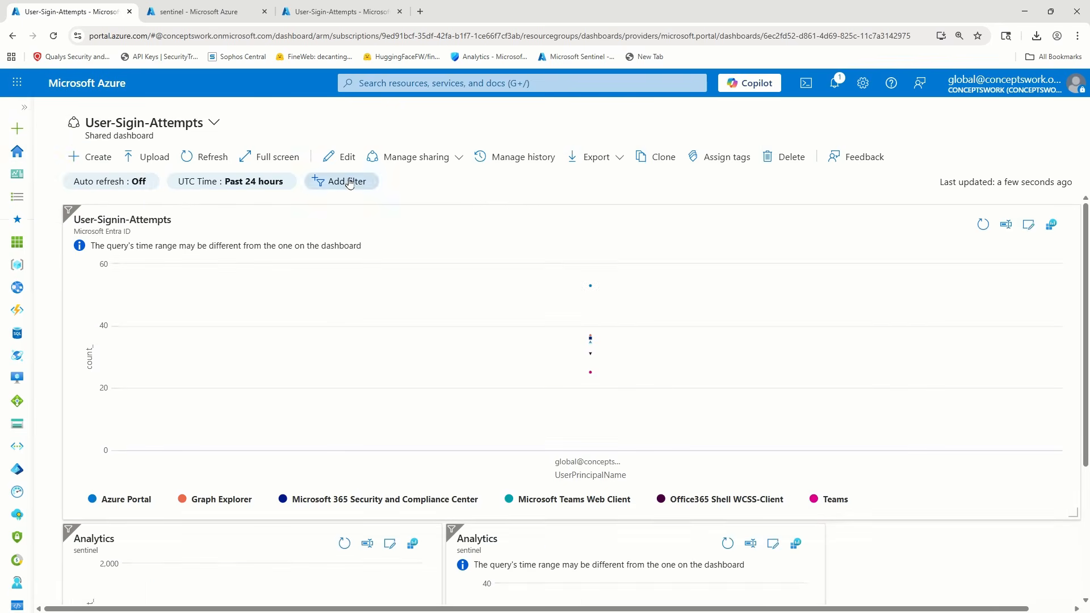
click(349, 183)
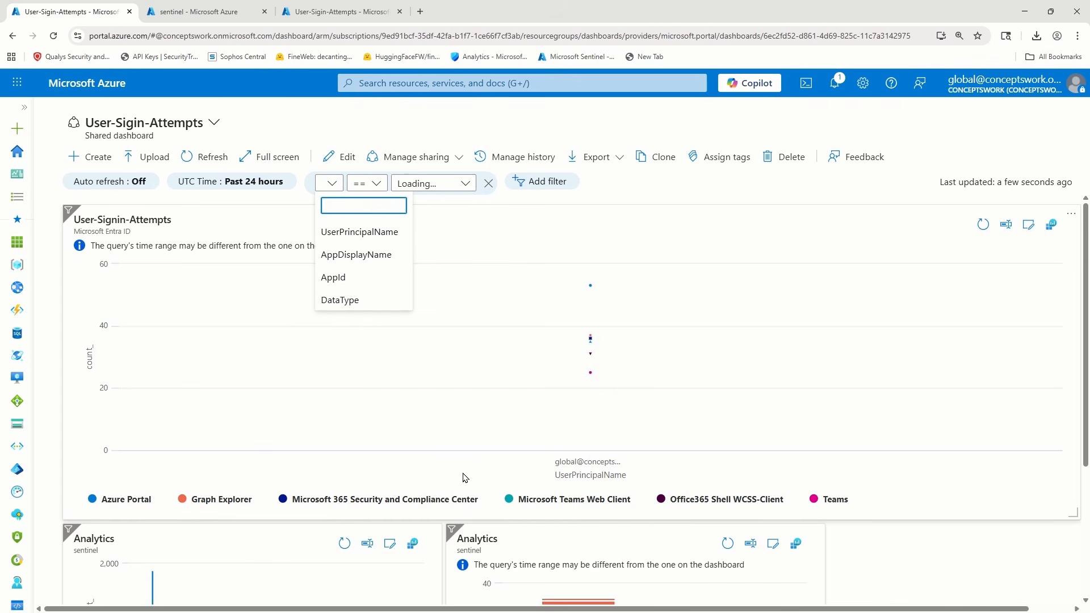
click(192, 16)
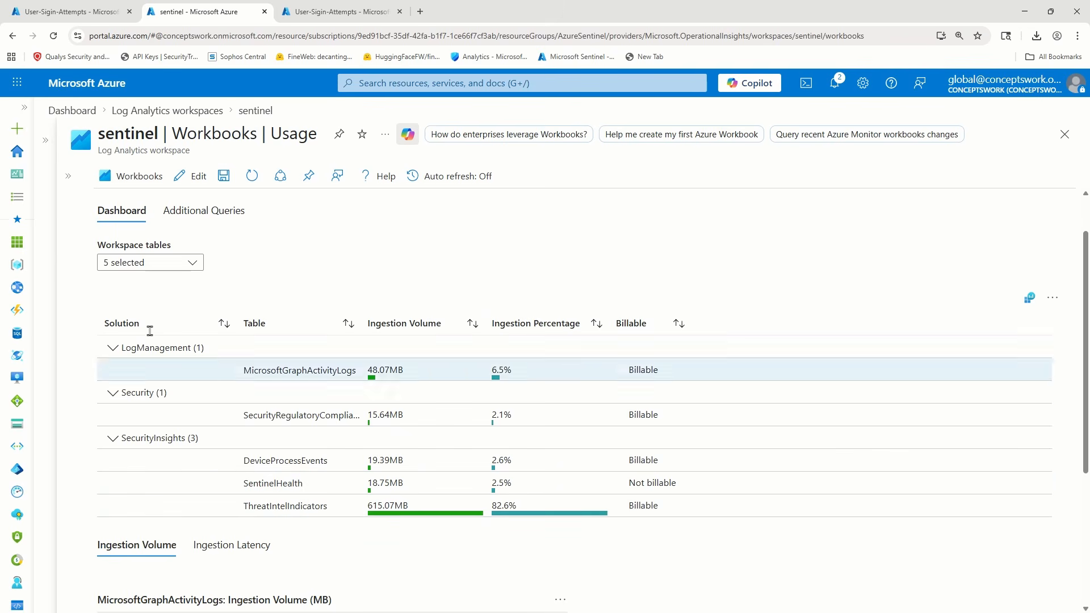